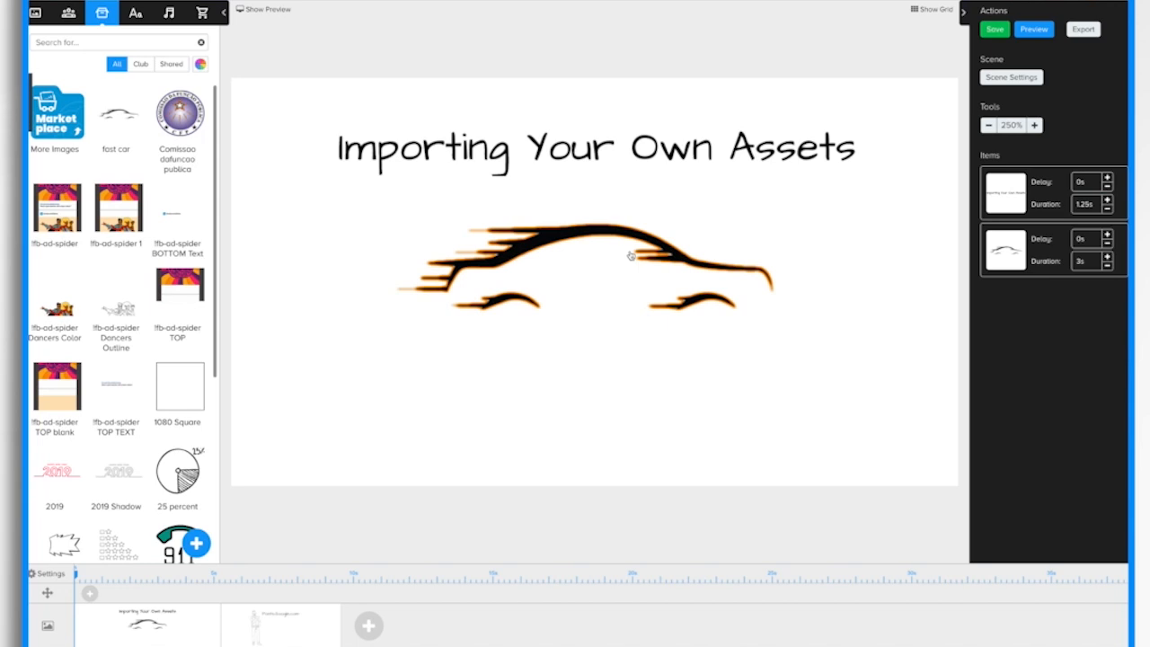
- Move the fast car image lower below the title, centre it in the empty space, and preview the scene's animation
left_click(632, 279)
left_click_drag(624, 257, 605, 324)
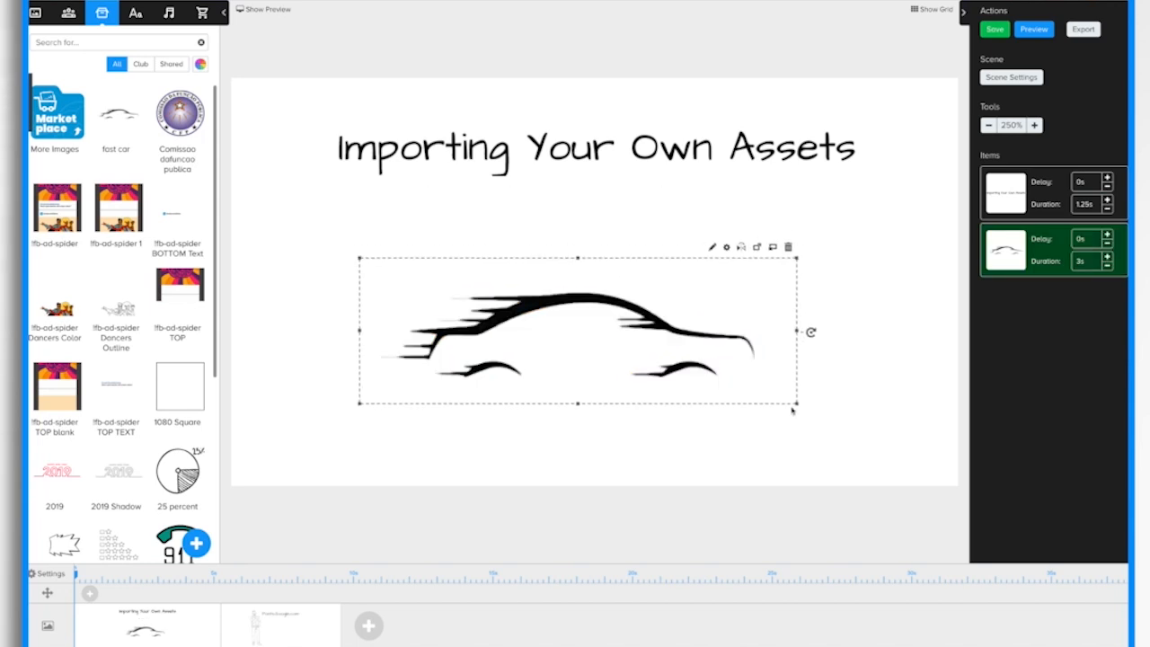
left_click(872, 354)
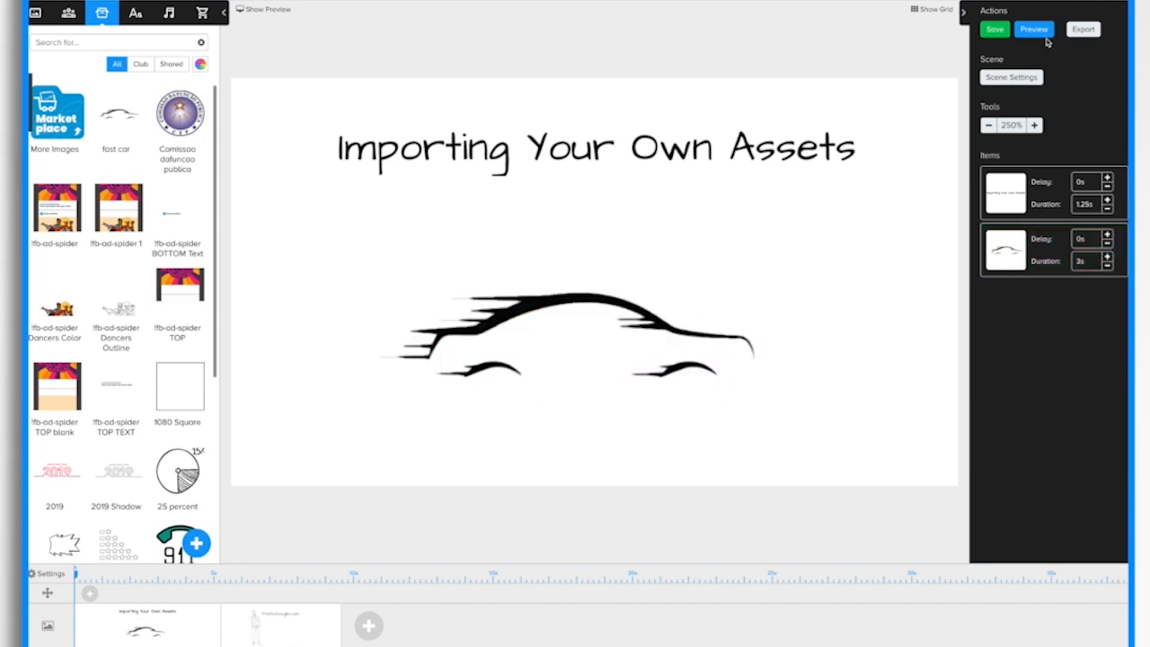
left_click(1035, 30)
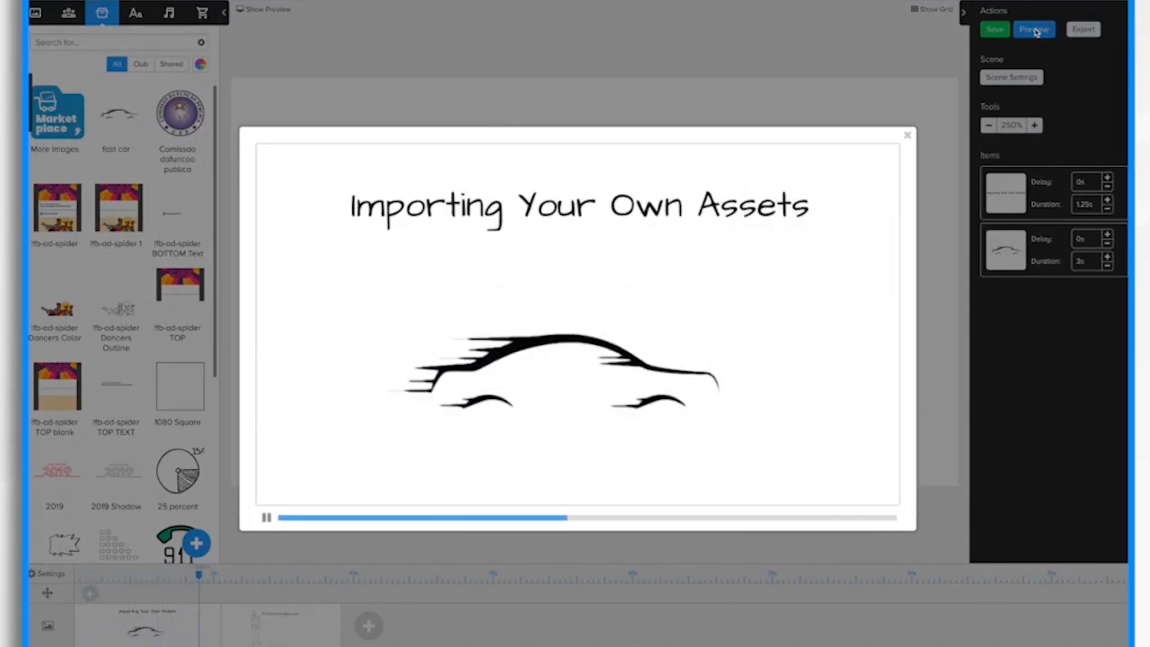
left_click(908, 136)
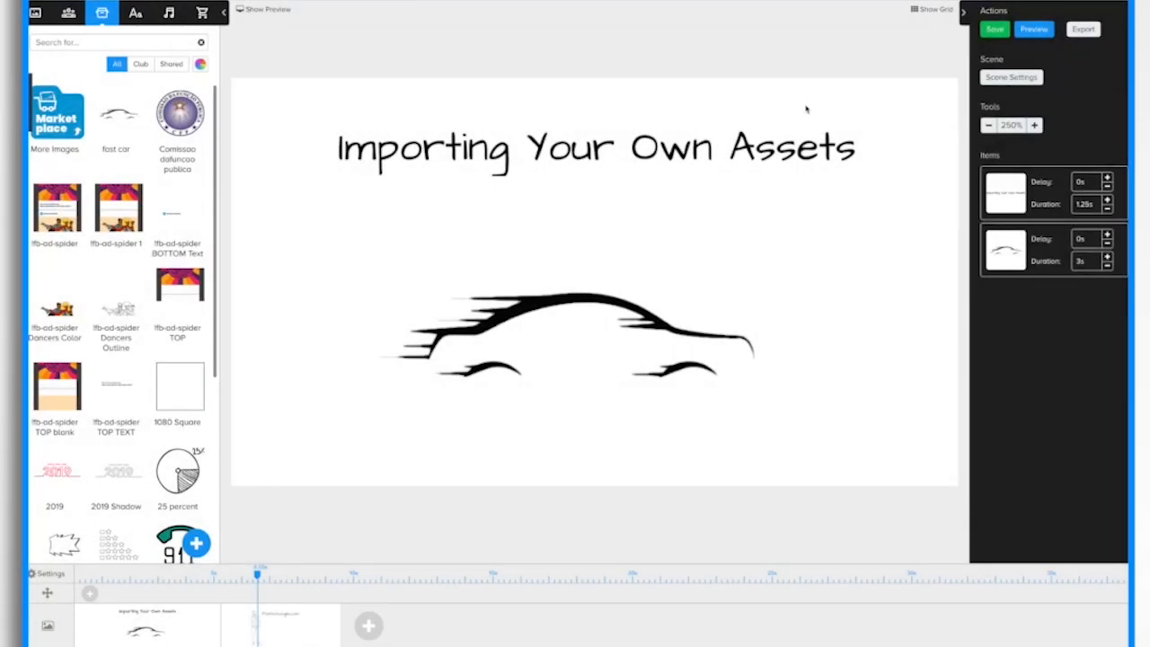
- Open the fast car image on the canvas for editing its reveal paths
left_click(582, 297)
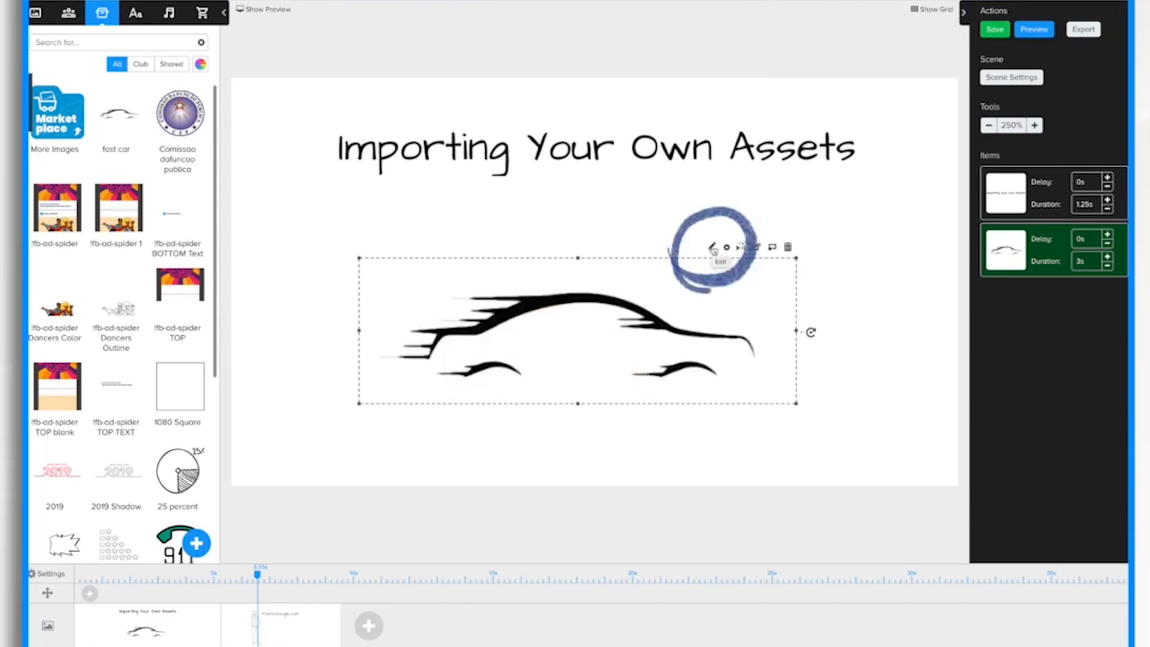
left_click(713, 248)
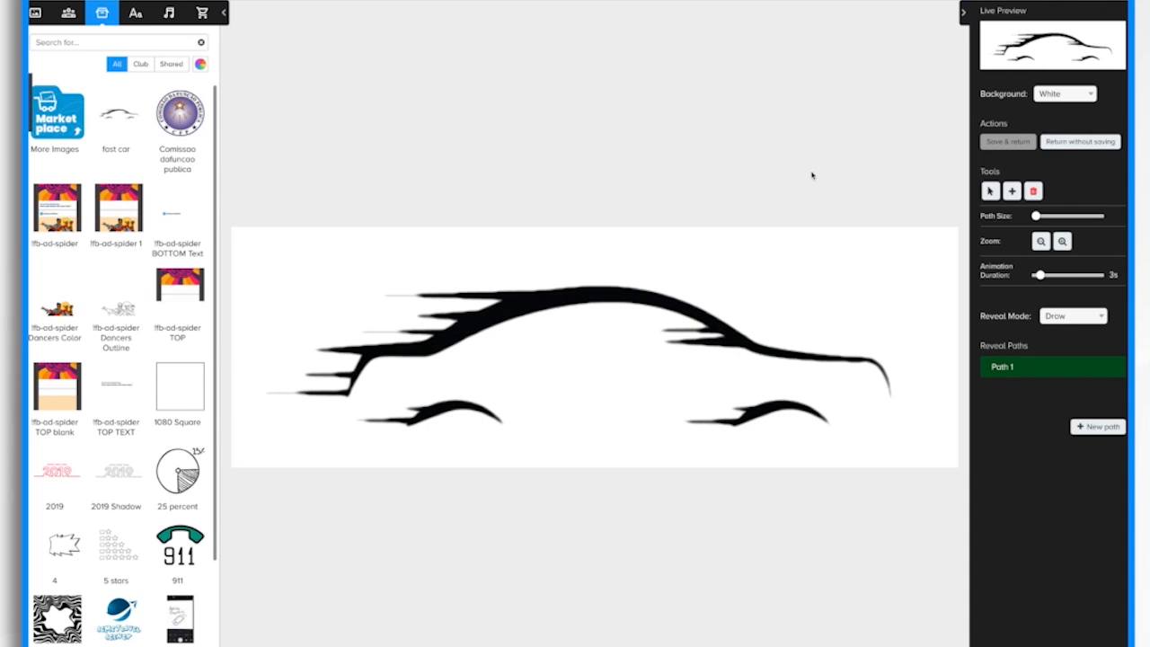
- Try the Black and Transparent backgrounds behind the car artwork and return the background to White
left_click(1093, 97)
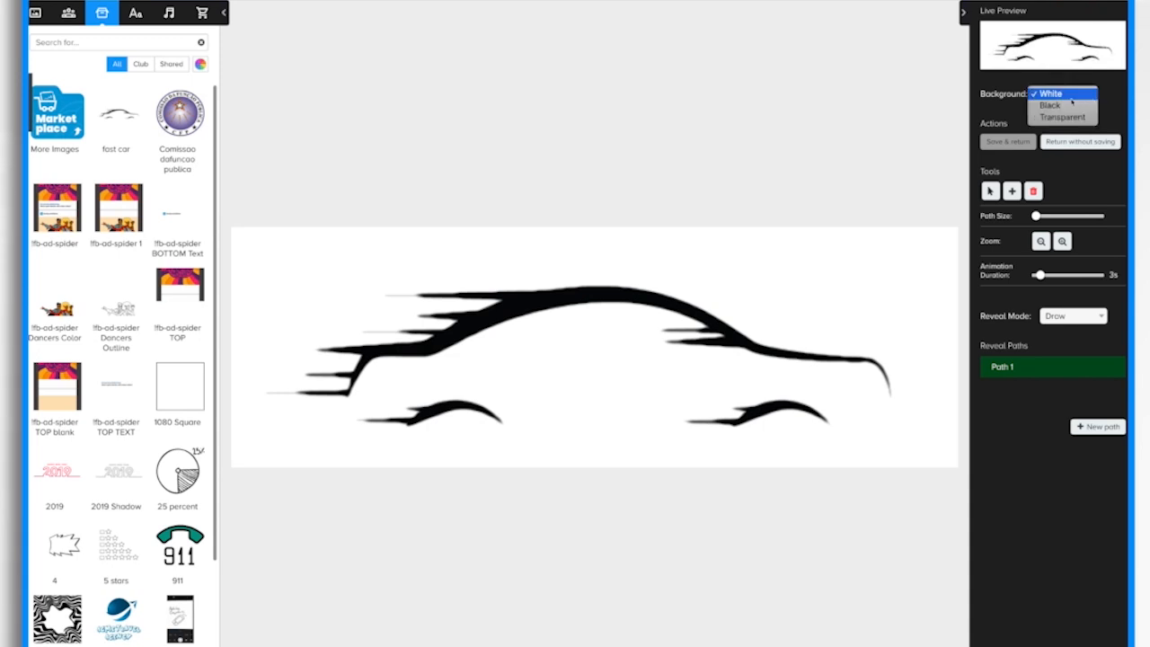
left_click(1067, 106)
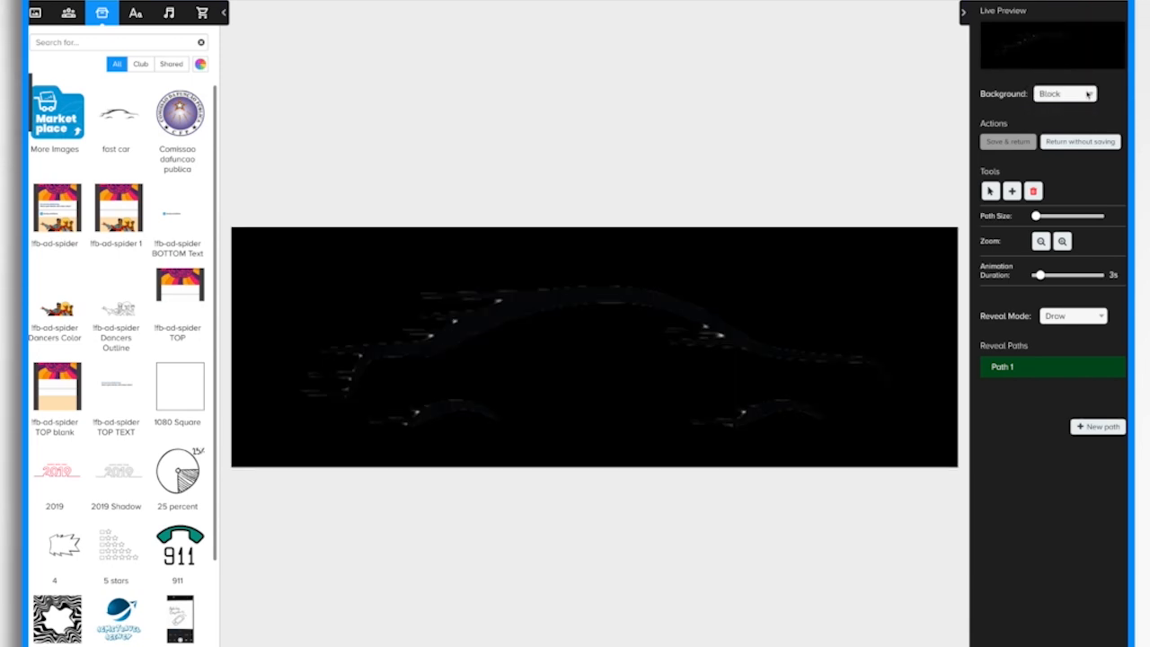
left_click(1088, 94)
left_click(1075, 107)
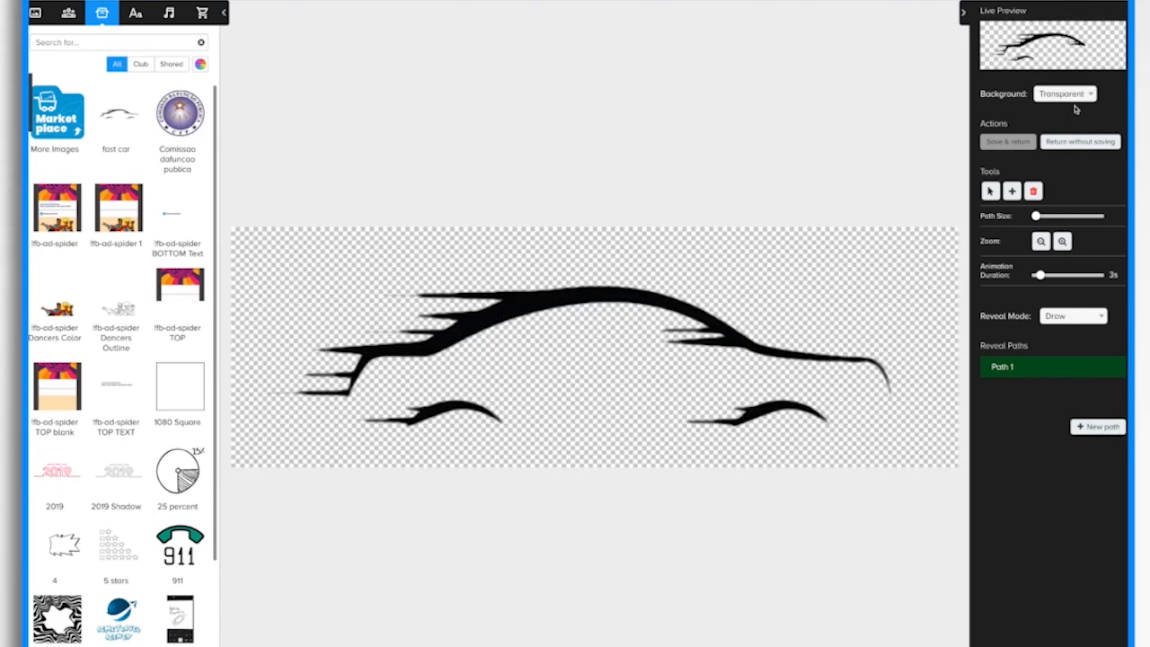
left_click(1067, 97)
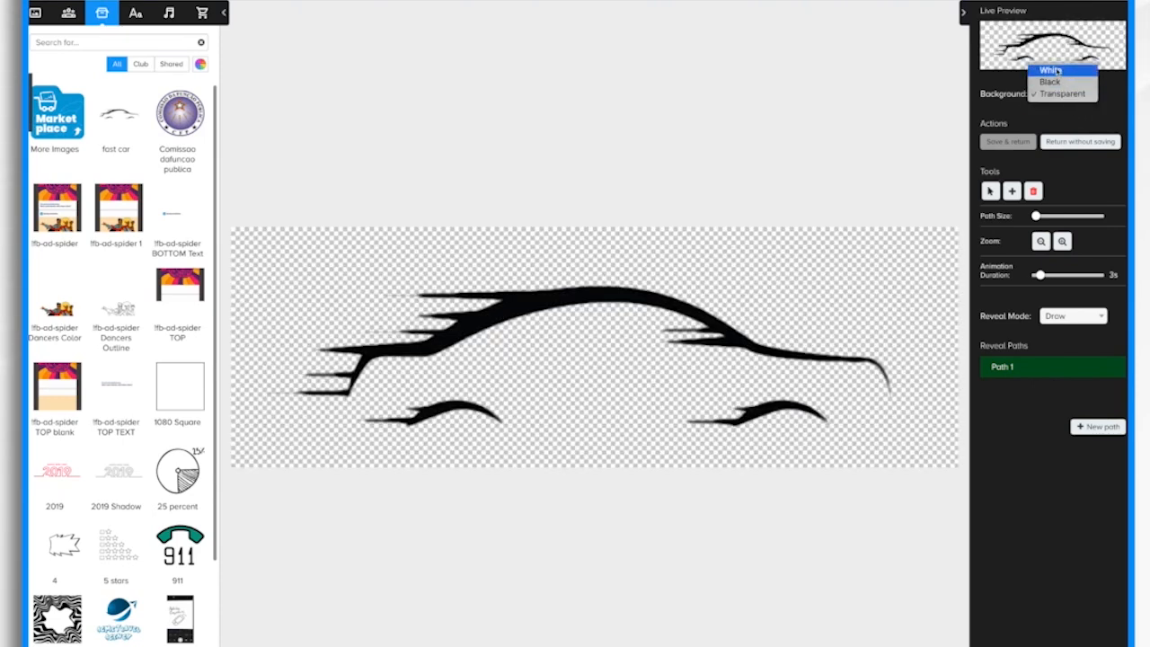
left_click(1057, 71)
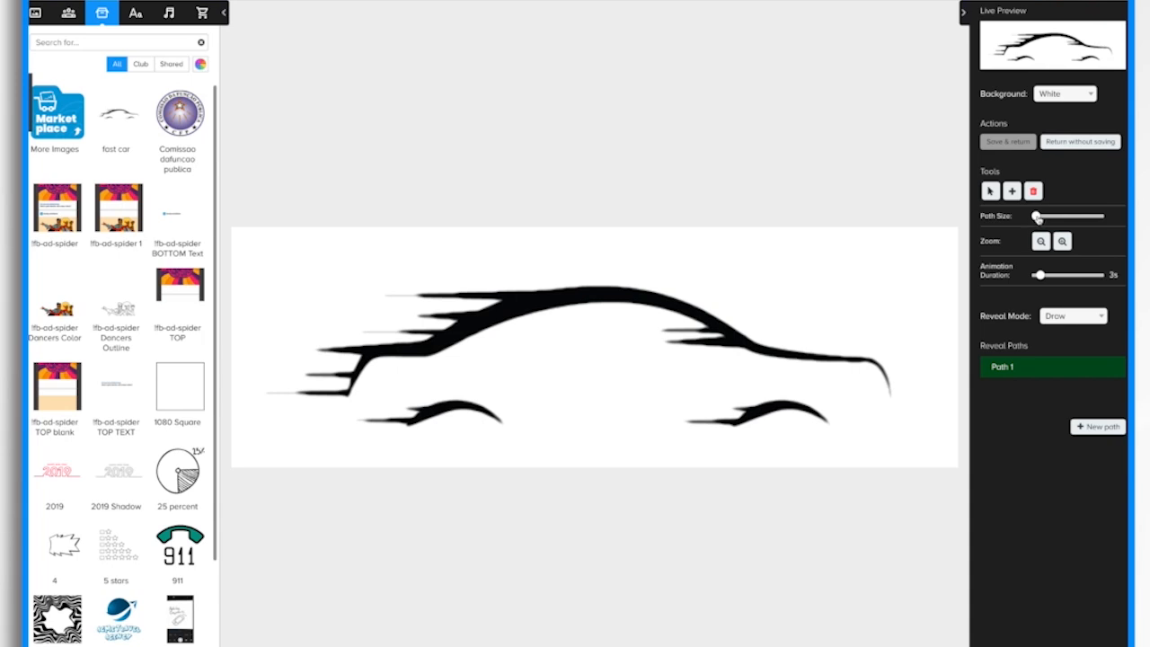
- Try the path size and zoom settings on the car artwork and view the available reveal modes, keeping Draw
mouse_move(1038, 216)
left_mouse_down()
mouse_move(1055, 215)
mouse_move(1021, 222)
left_mouse_up()
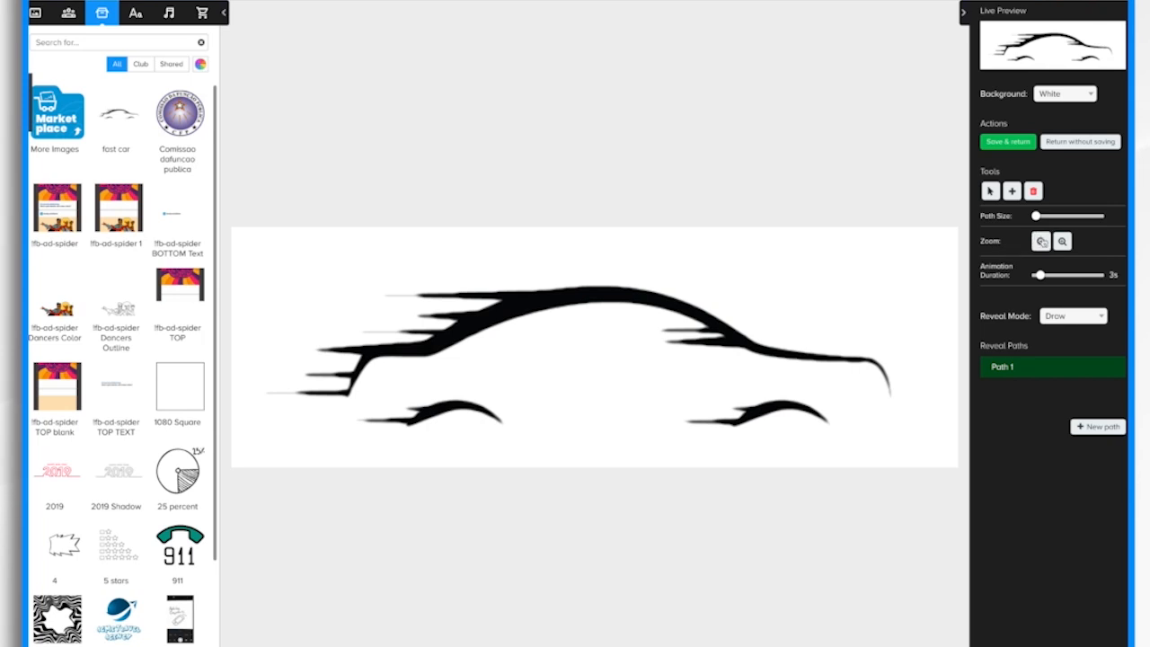
left_click(1062, 241)
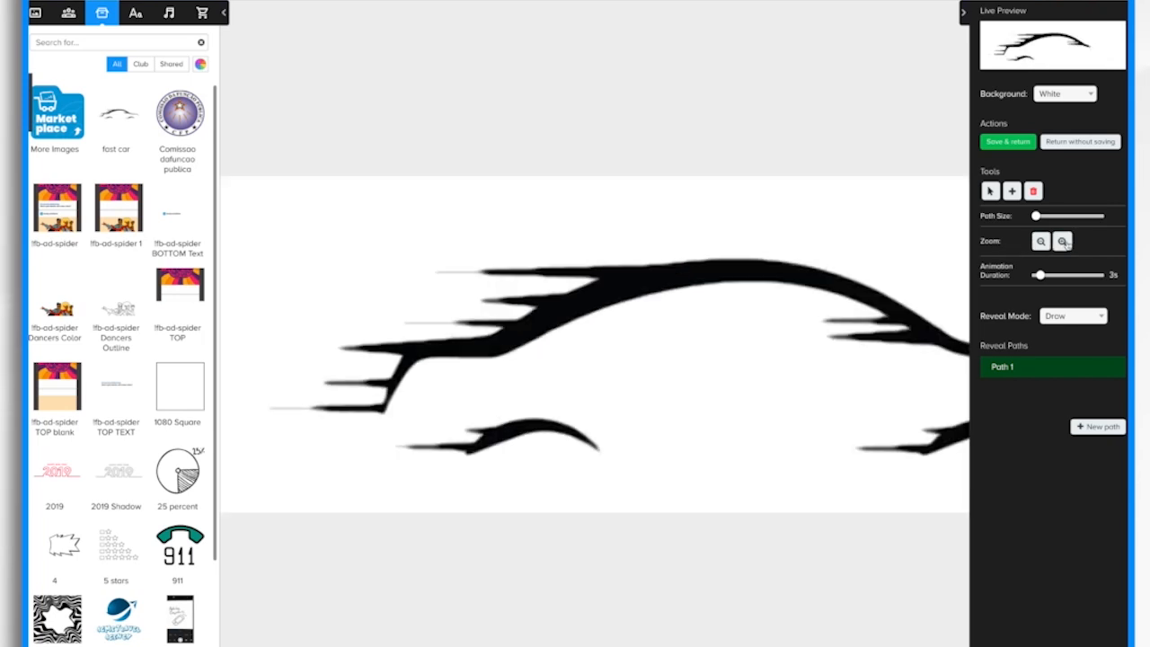
left_click(1062, 240)
left_click(1040, 241)
left_click(1041, 241)
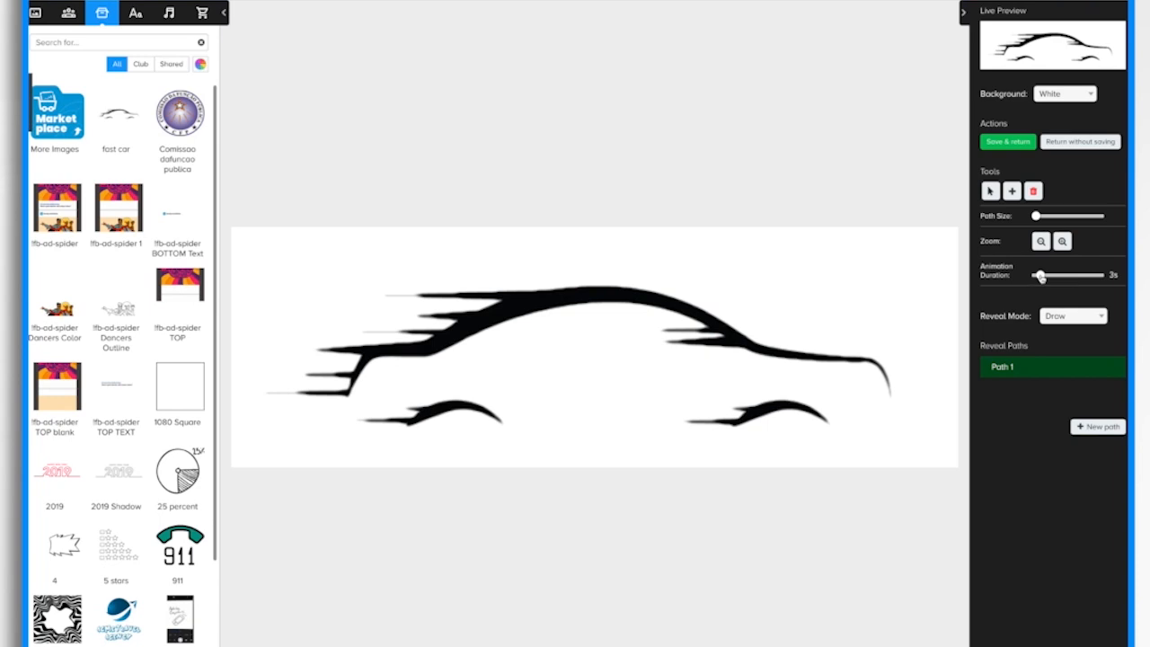
left_click(1093, 316)
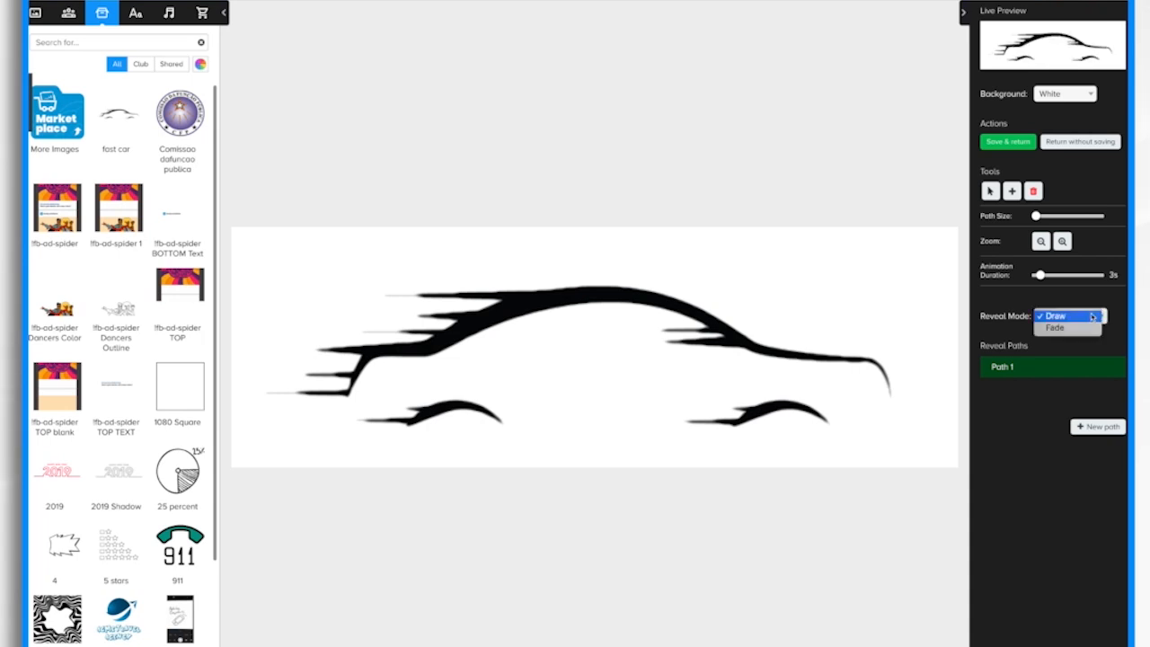
left_click(1114, 306)
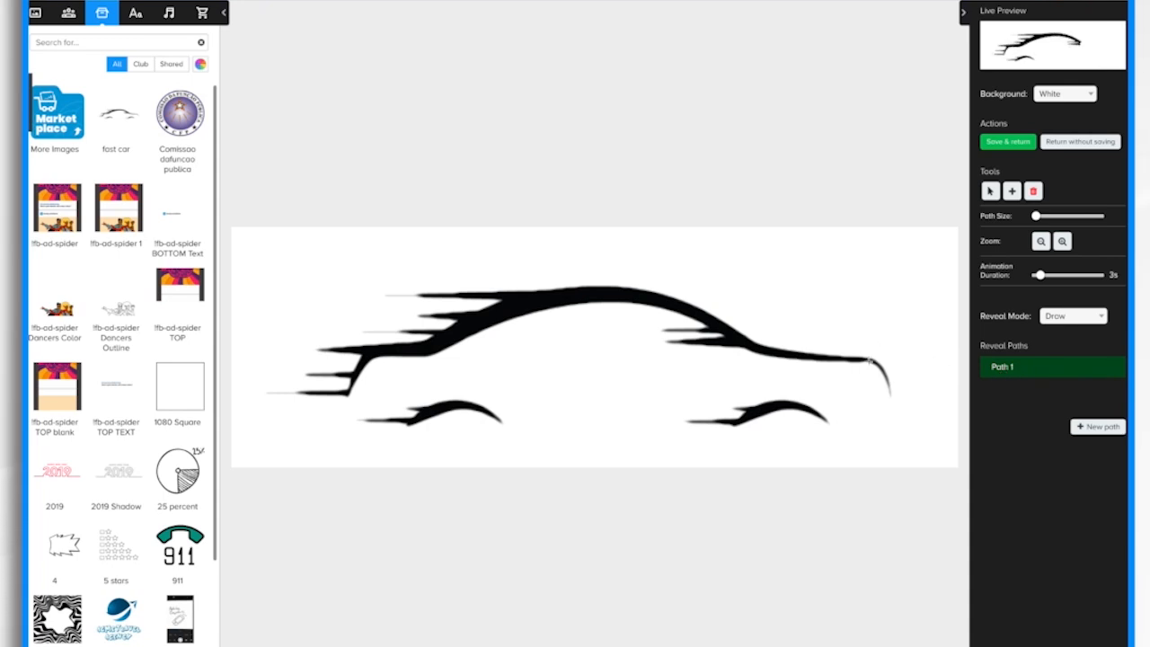
- Start Path 1 along the car's front end and hood, enlarge the path size slightly, and fit its points to the line
mouse_move(795, 518)
left_mouse_down()
mouse_move(818, 464)
mouse_move(890, 394)
left_mouse_up()
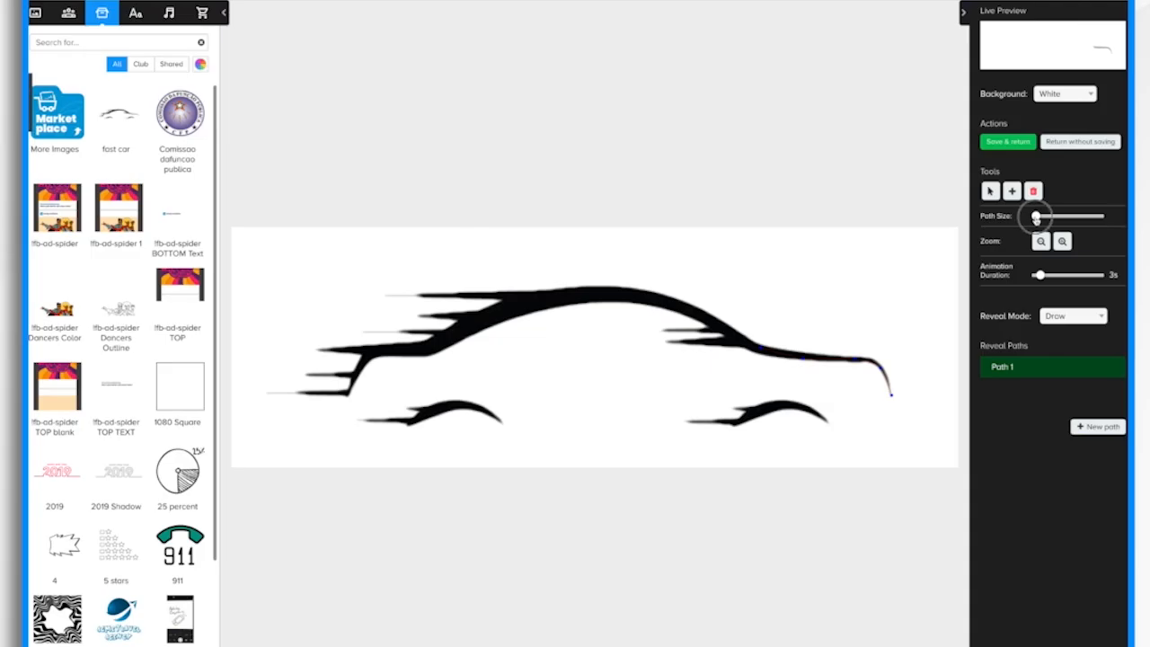
left_click_drag(1034, 216, 1038, 219)
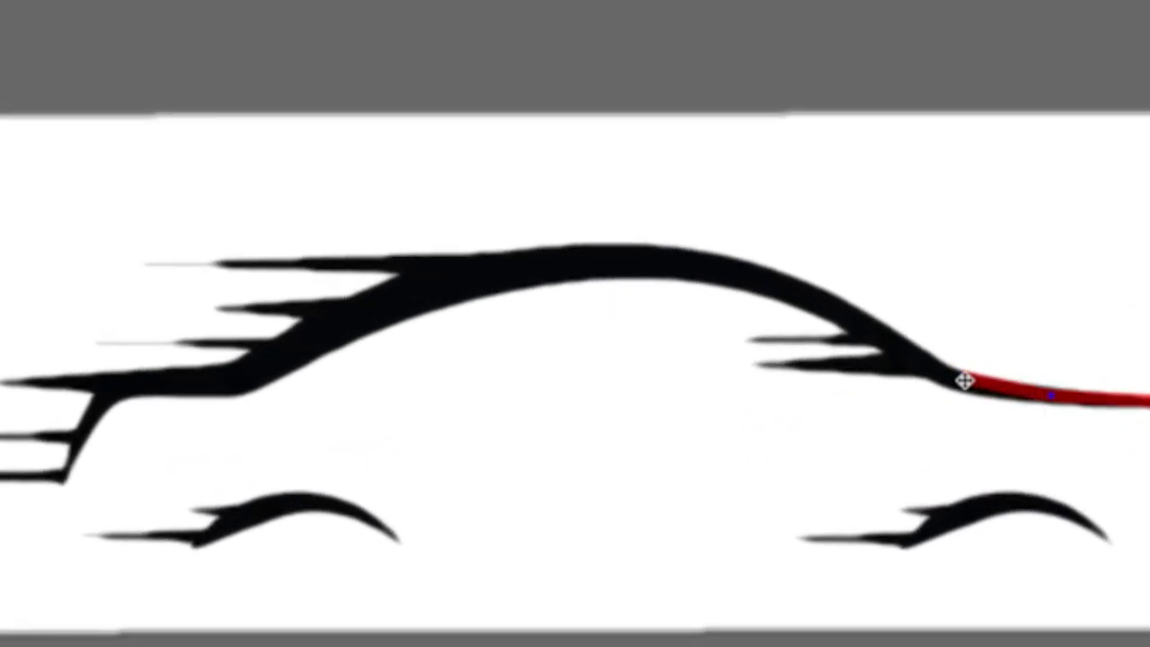
left_click_drag(965, 381, 953, 372)
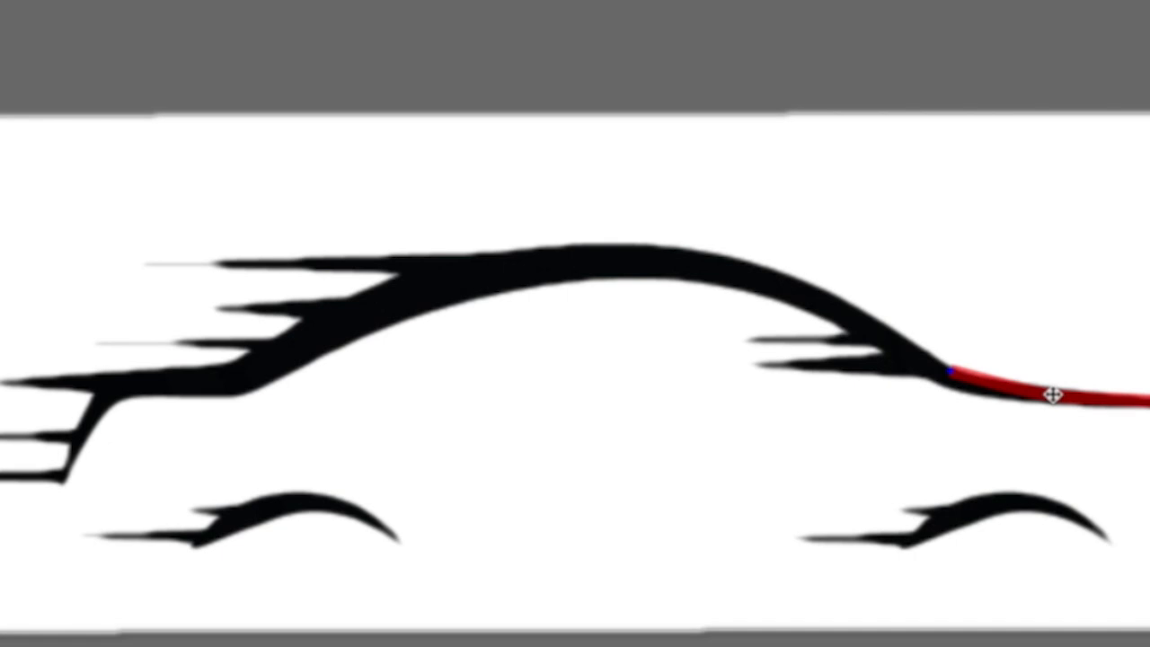
left_click_drag(1052, 396, 1052, 394)
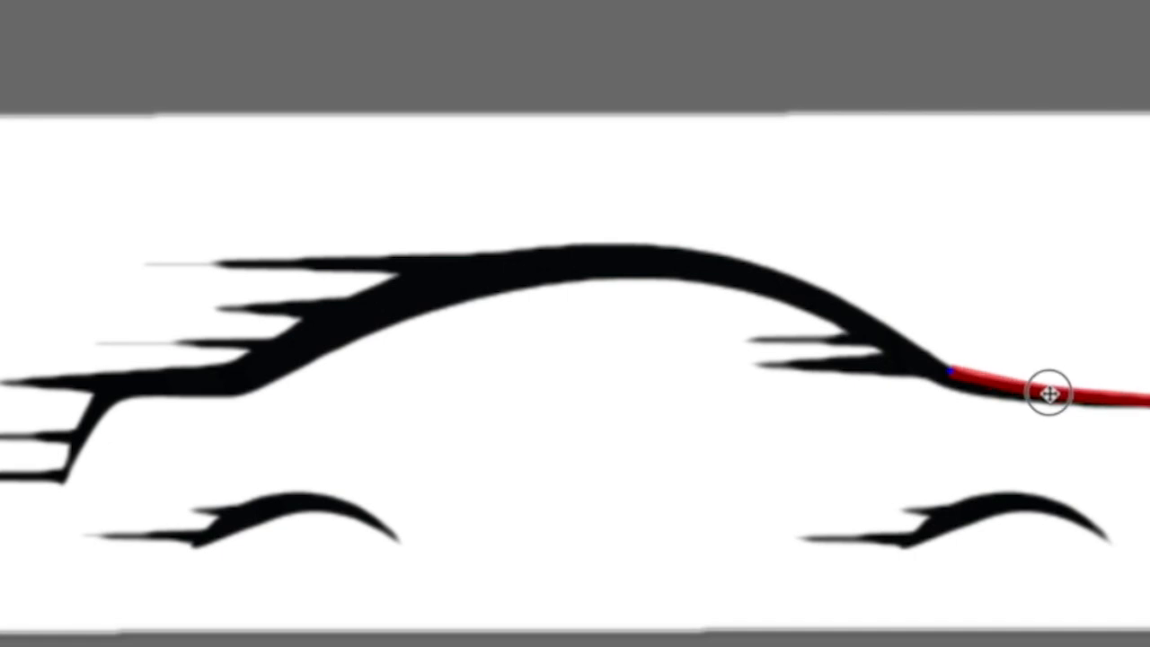
- Continue Path 1 up the windshield, over the roof and out to the tip of the uppermost rear speed line, and widen the path
left_click(918, 350)
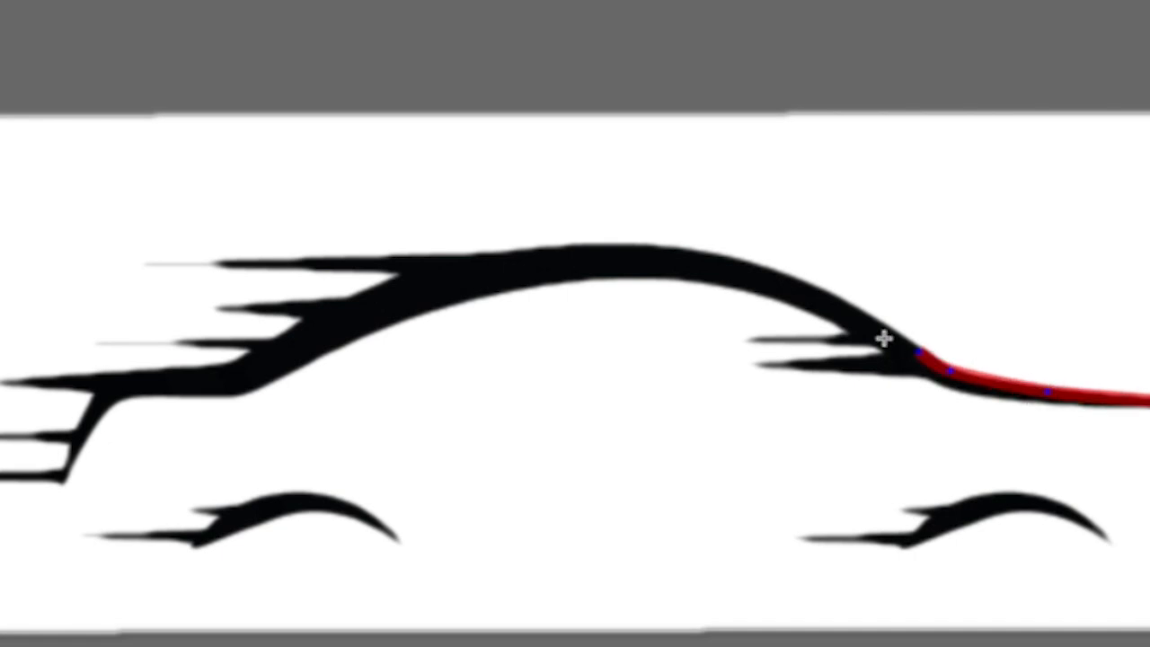
left_click(847, 304)
left_click(769, 268)
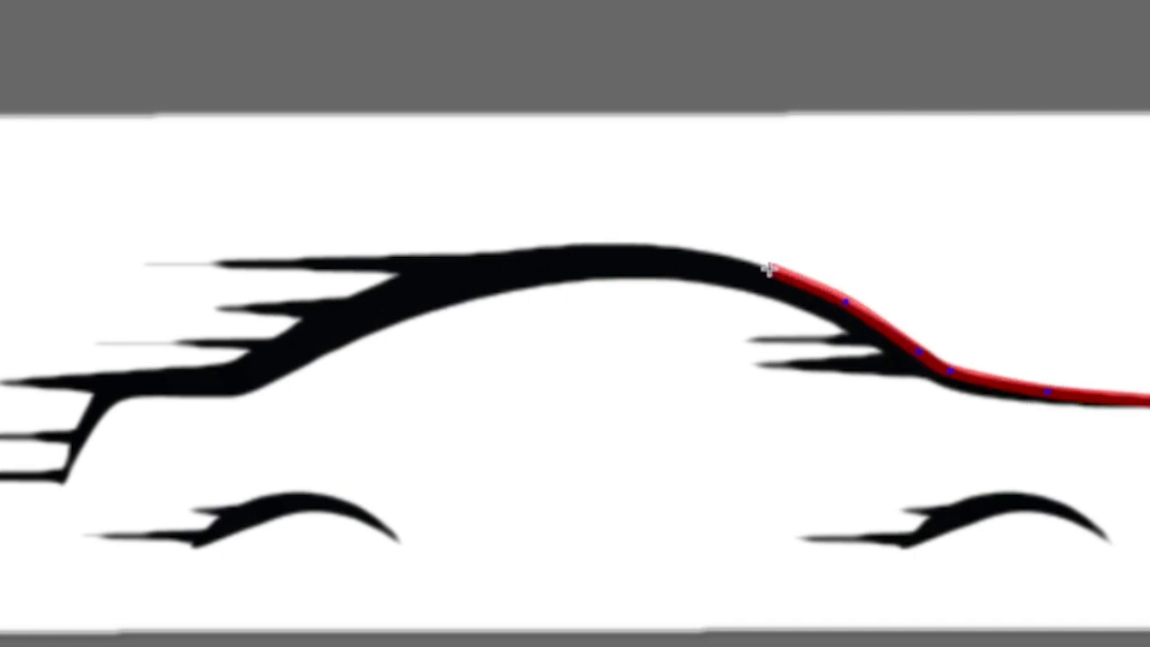
left_click(687, 255)
left_click(595, 249)
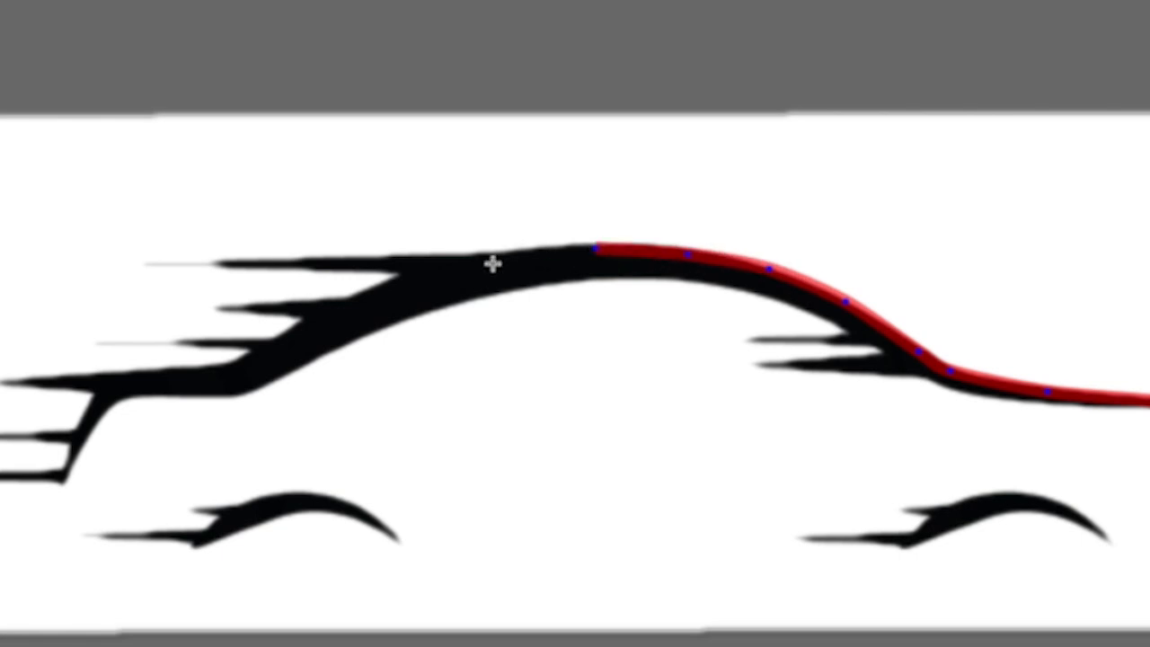
left_click(475, 257)
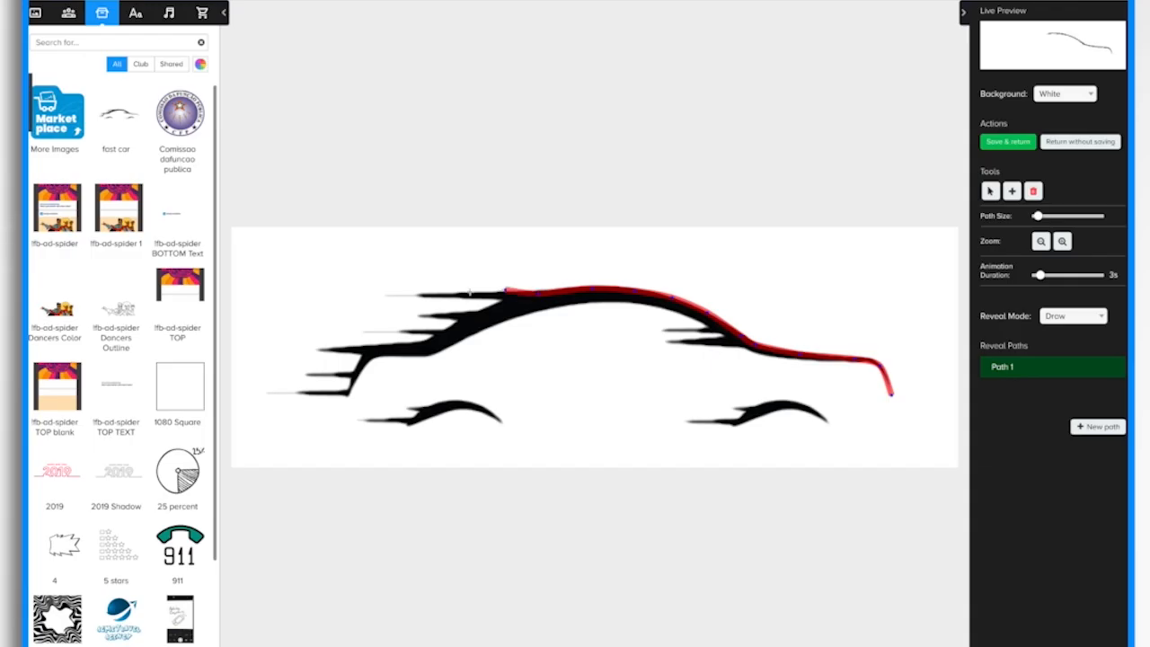
left_click(384, 294)
left_click_drag(504, 290, 497, 295)
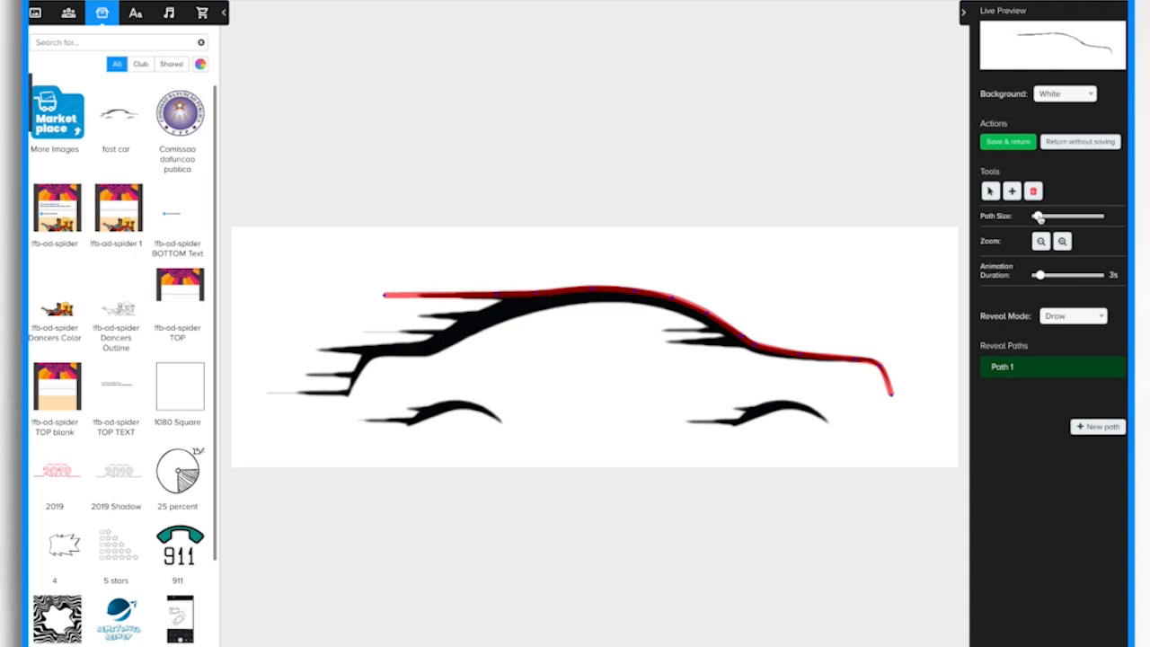
mouse_move(1039, 217)
left_mouse_down()
mouse_move(1050, 218)
mouse_move(1039, 217)
left_mouse_up()
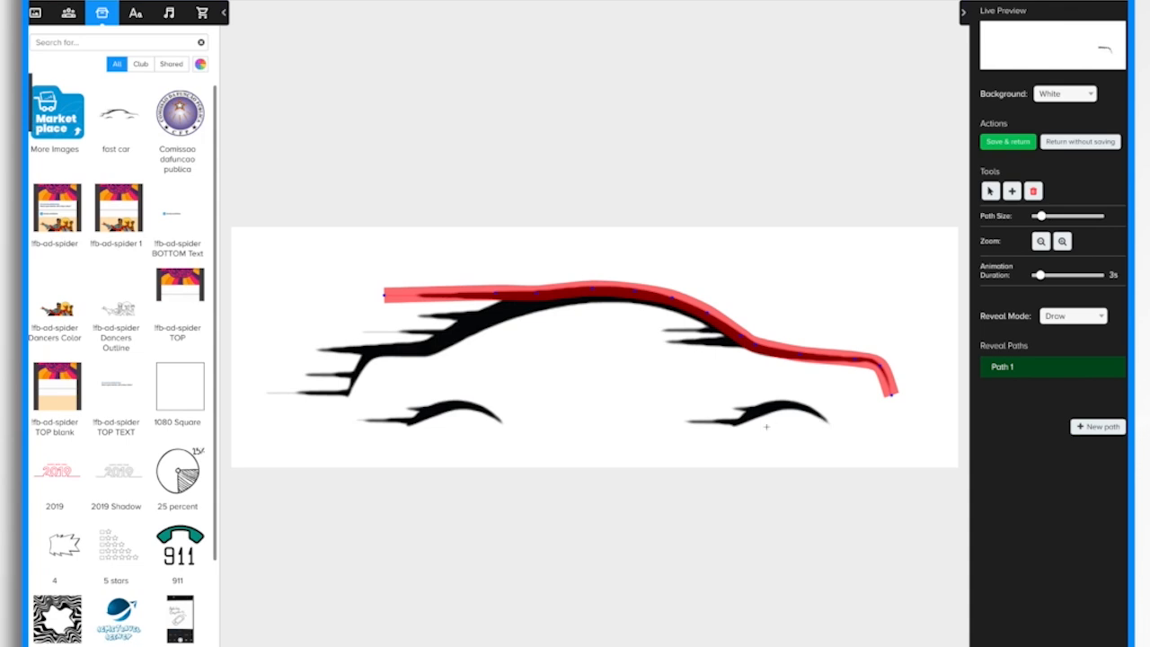
- Add a second reveal path and trace the two short speed lines at the base of the windshield with it
left_click(1101, 430)
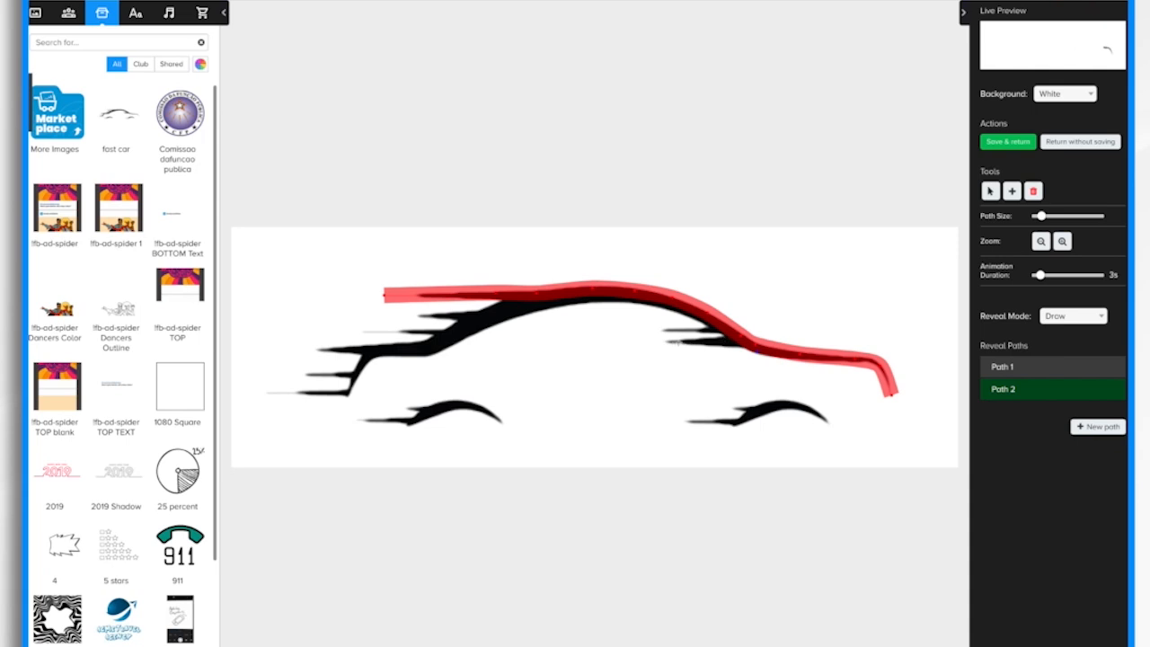
left_click_drag(657, 343, 757, 352)
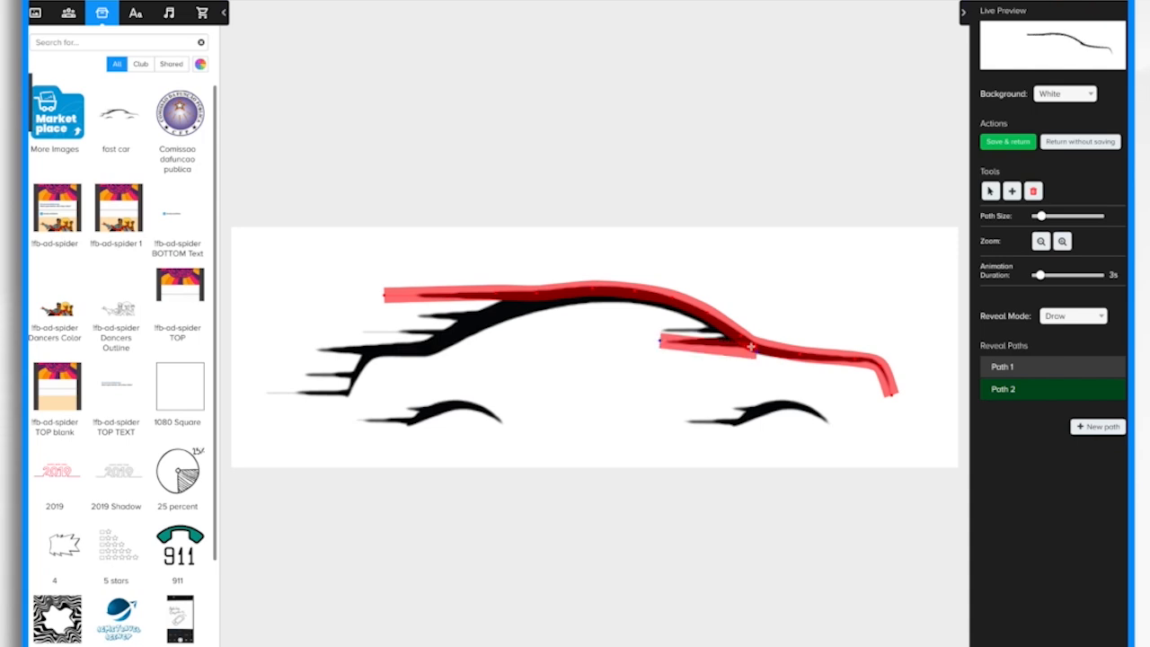
left_click(740, 339)
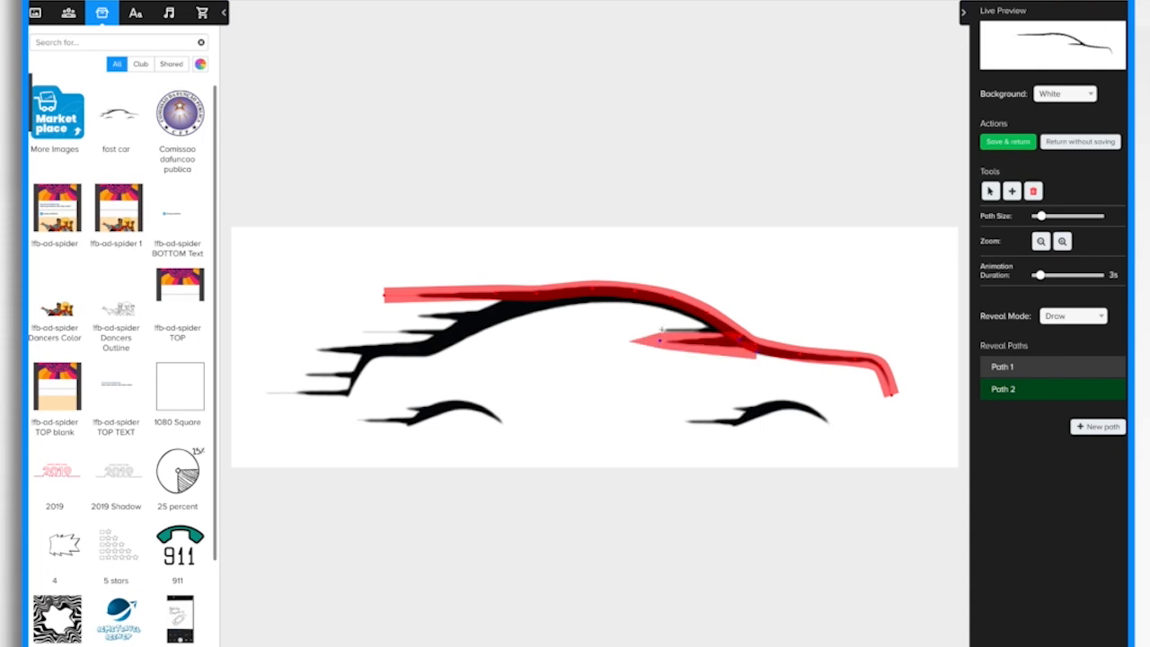
left_click(663, 330)
left_click(717, 330)
- Extend Path 2 along the underside of the roofline, down the rear window, and around to the rear bumper's lower end
mouse_move(673, 310)
left_mouse_down()
mouse_move(625, 295)
mouse_move(506, 299)
mouse_move(469, 314)
mouse_move(501, 302)
mouse_move(470, 325)
left_mouse_up()
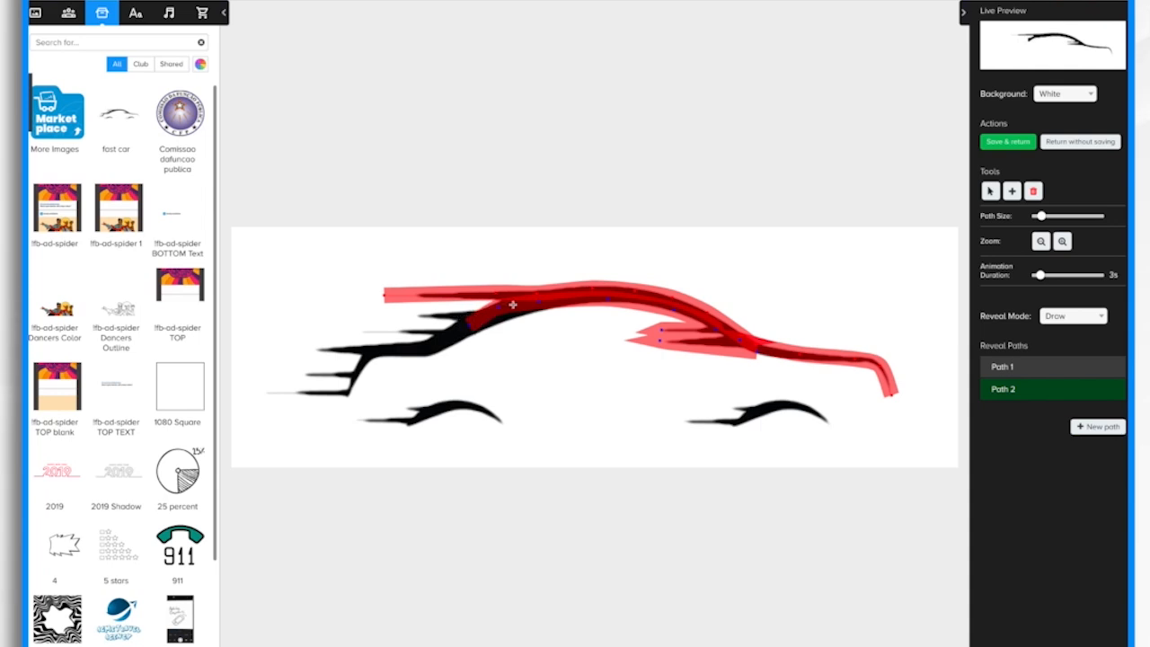
left_click(437, 341)
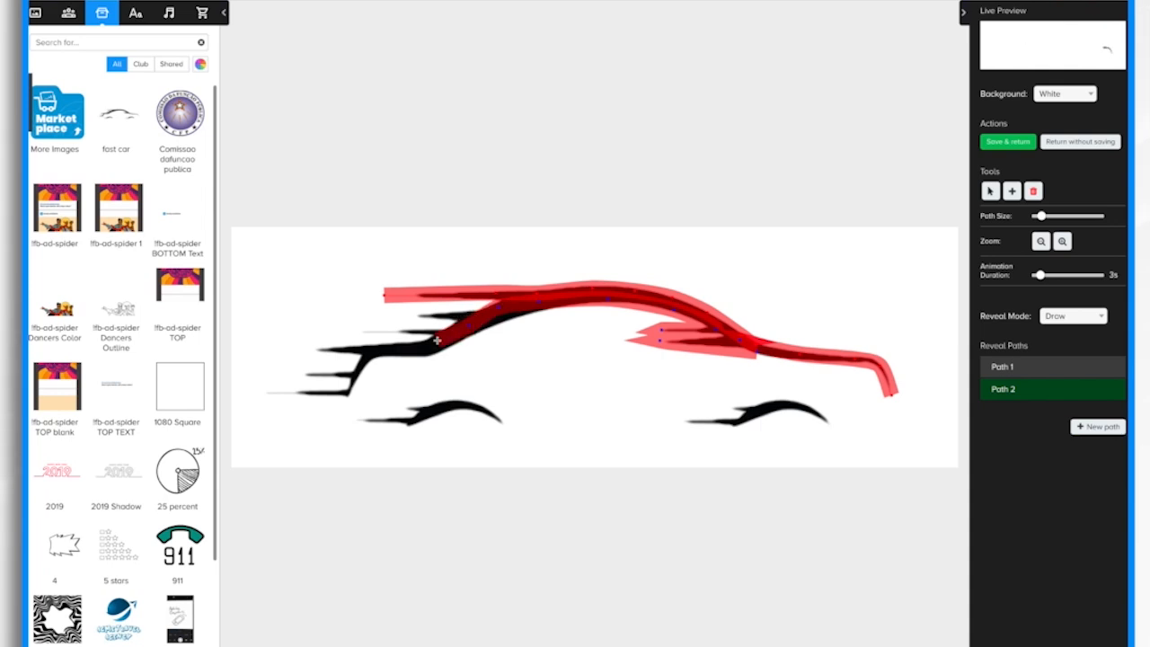
left_click(424, 350)
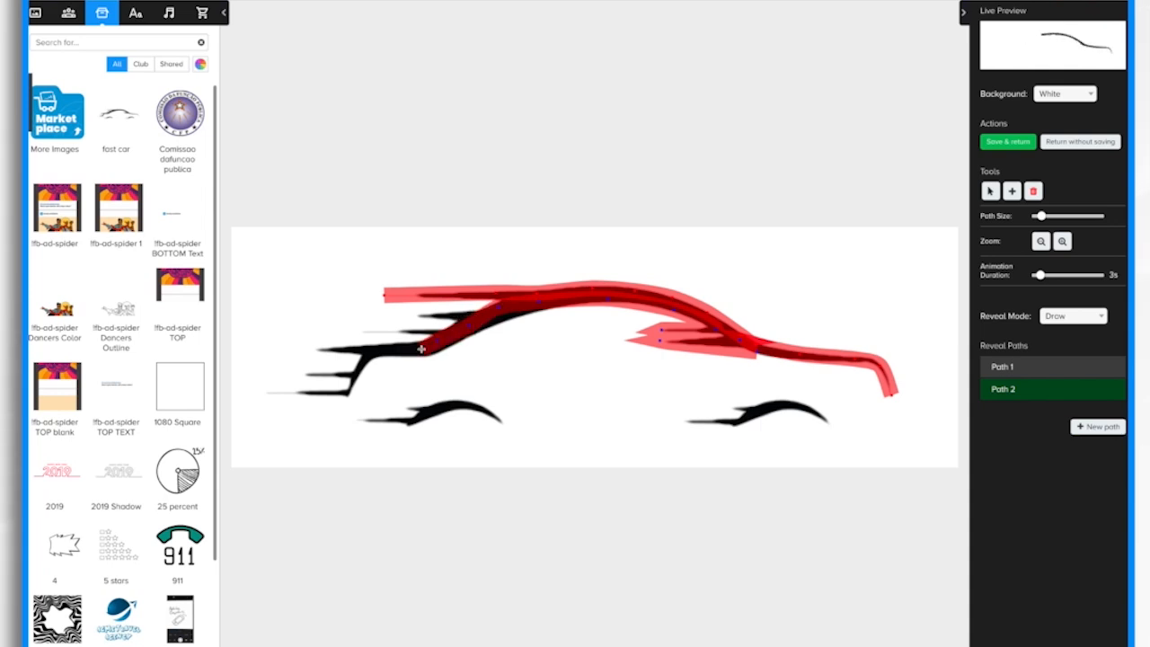
left_click(372, 351)
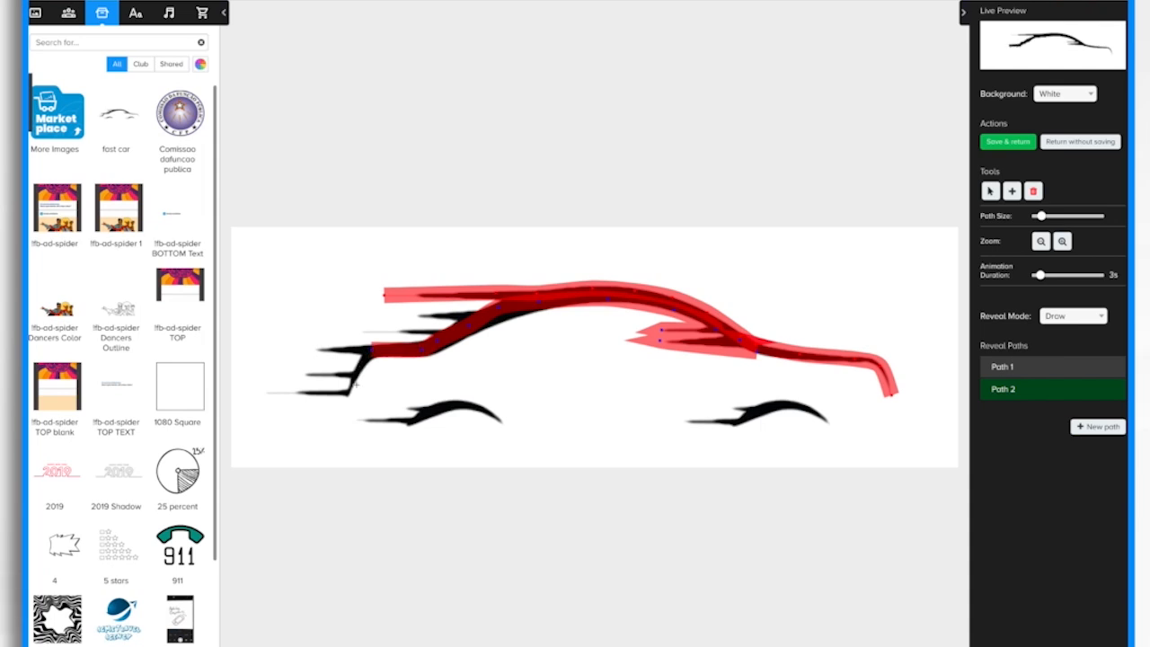
left_click(362, 361)
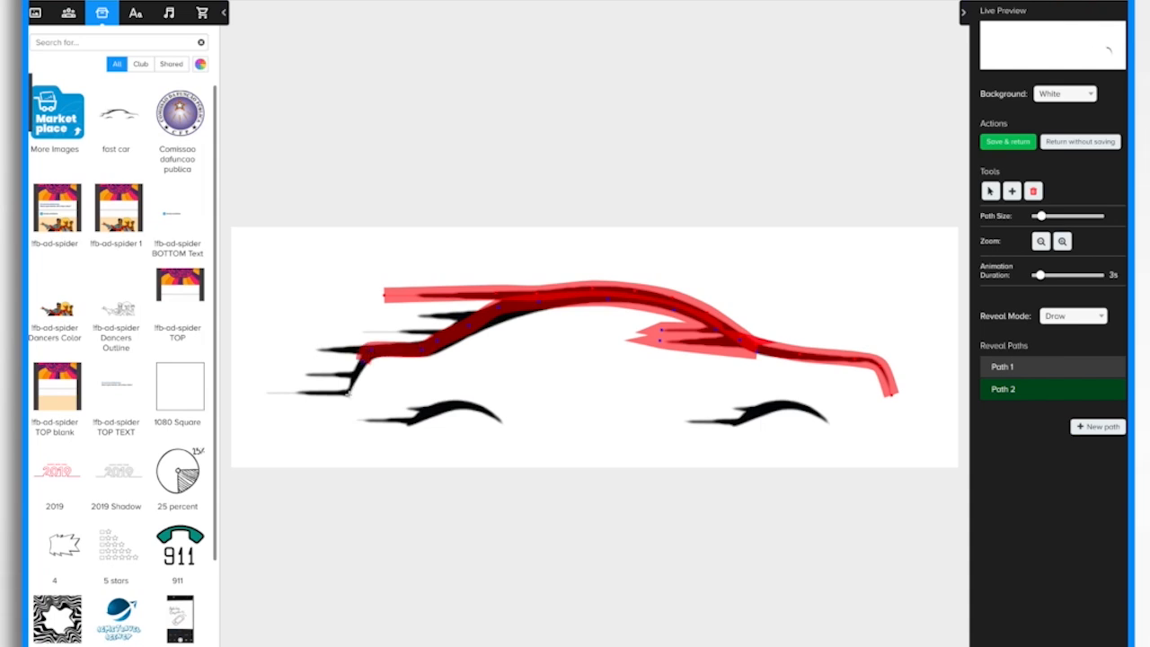
left_click(350, 392)
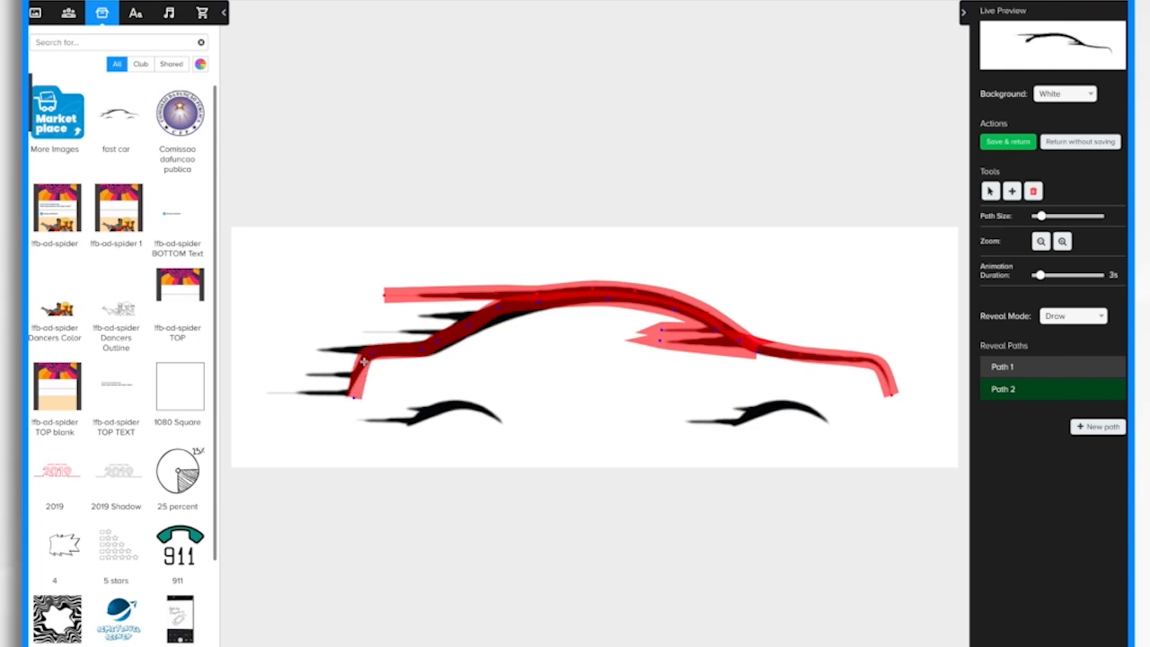
- Undo the extra point on Path 2 and add a third reveal path along the underside of the rear window line
left_click(471, 328)
key("ctrl+z")
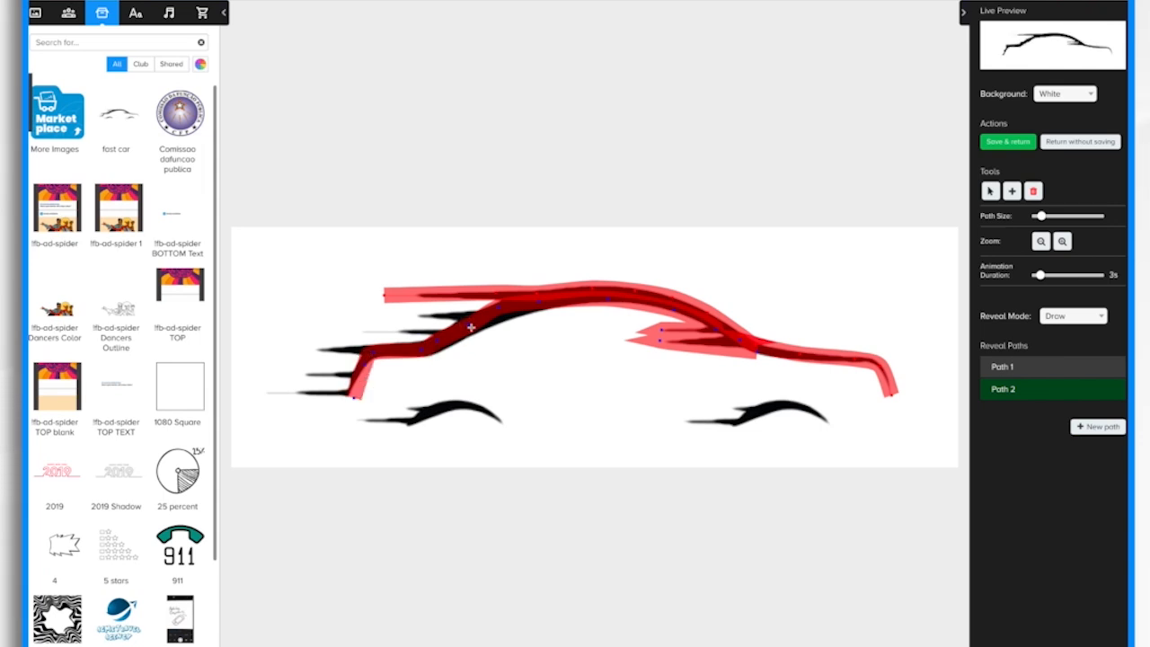
left_click(1107, 429)
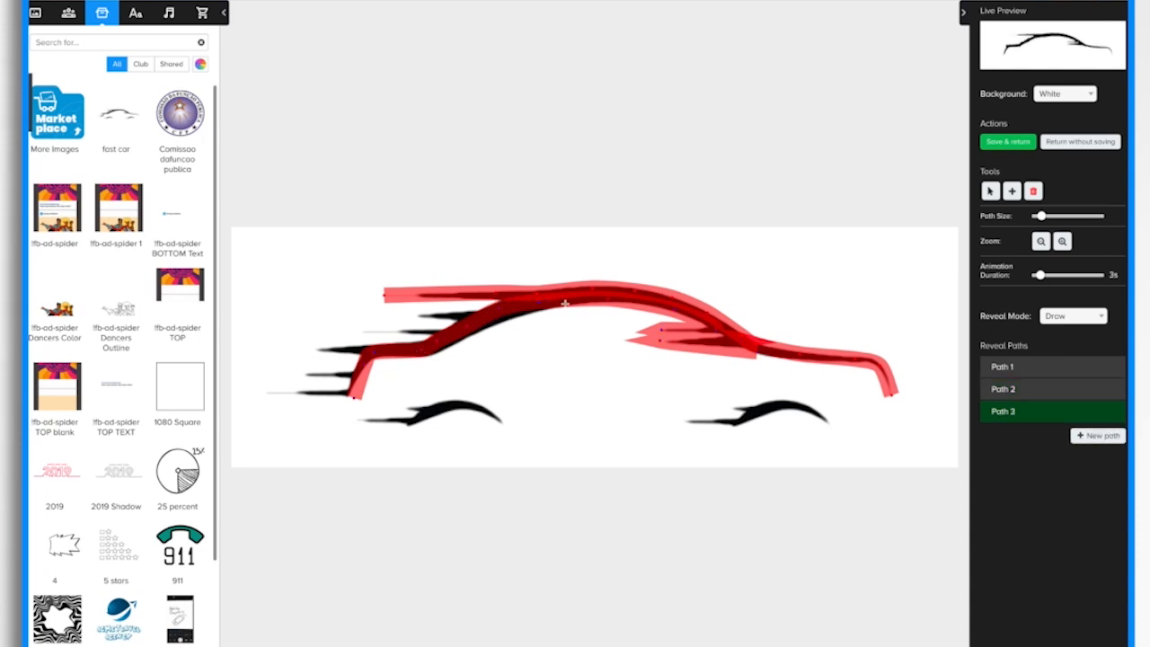
left_click(499, 322)
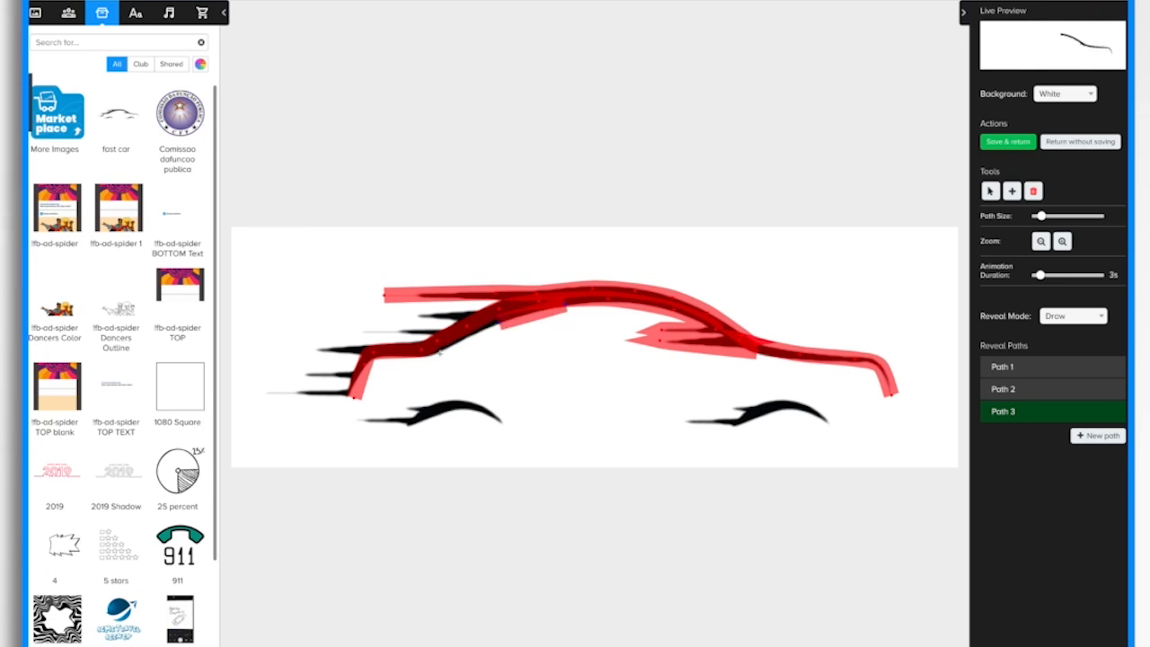
left_click(427, 360)
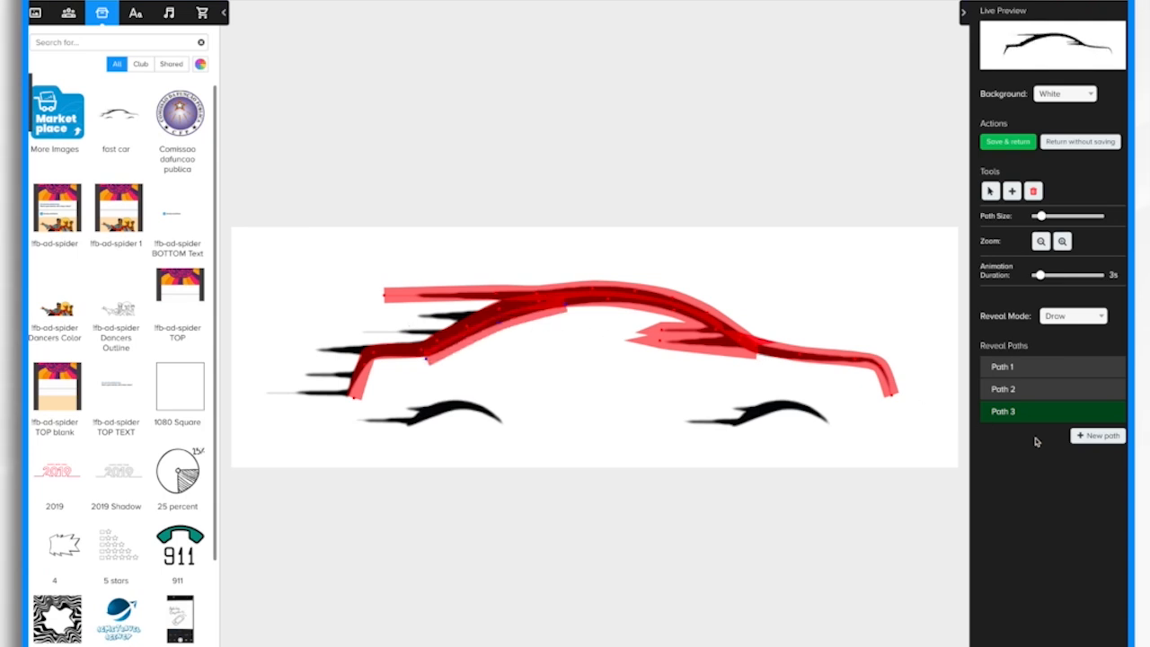
- Add a fourth reveal path and trace the two uncovered speed lines behind the rear window with it
left_click(1098, 435)
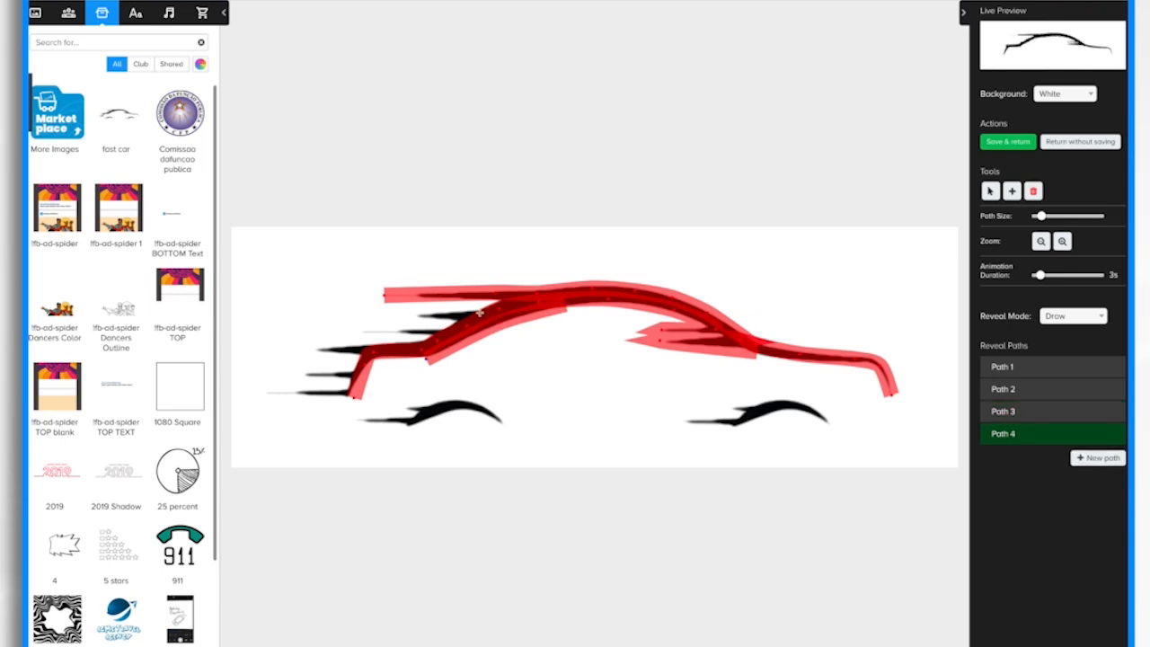
left_click_drag(403, 314, 458, 324)
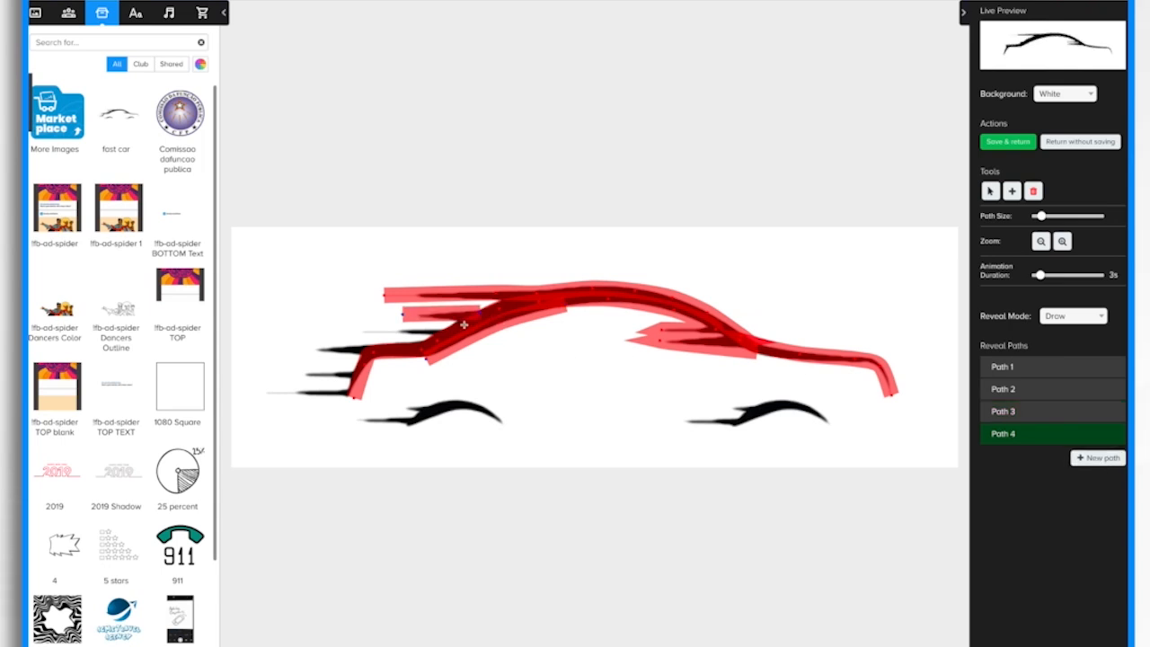
left_click(464, 324)
left_click(358, 334)
left_click(433, 343)
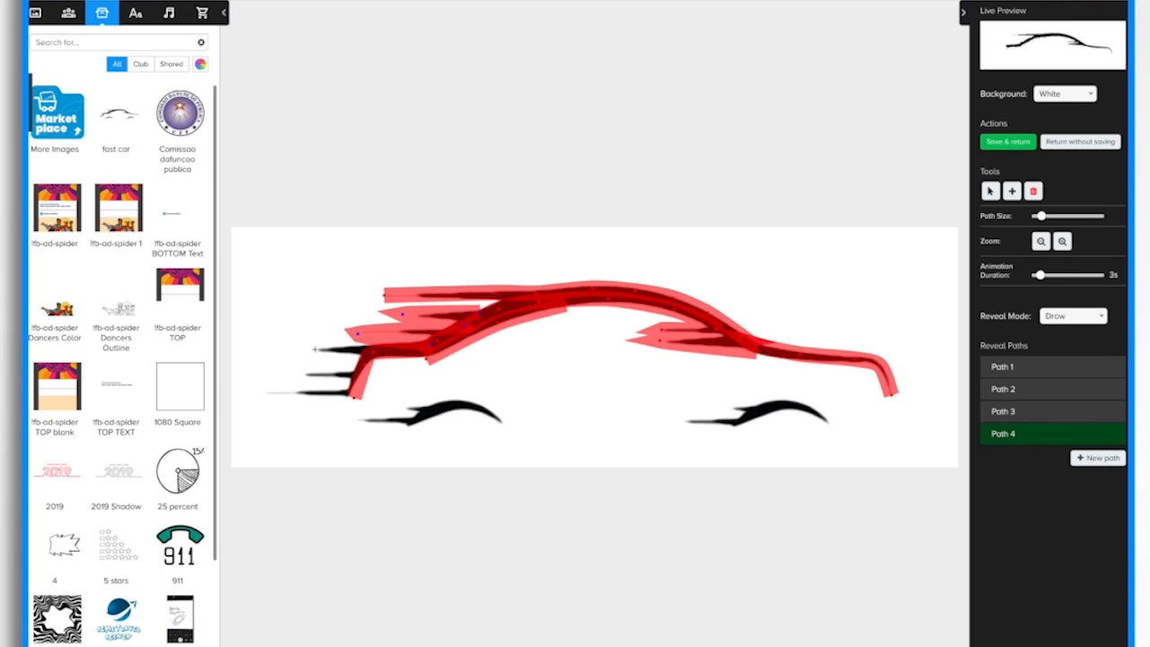
- Extend Path 4 in a zigzag over the three lower speed lines at the car's rear end
left_click(313, 349)
left_click(360, 369)
left_click(301, 375)
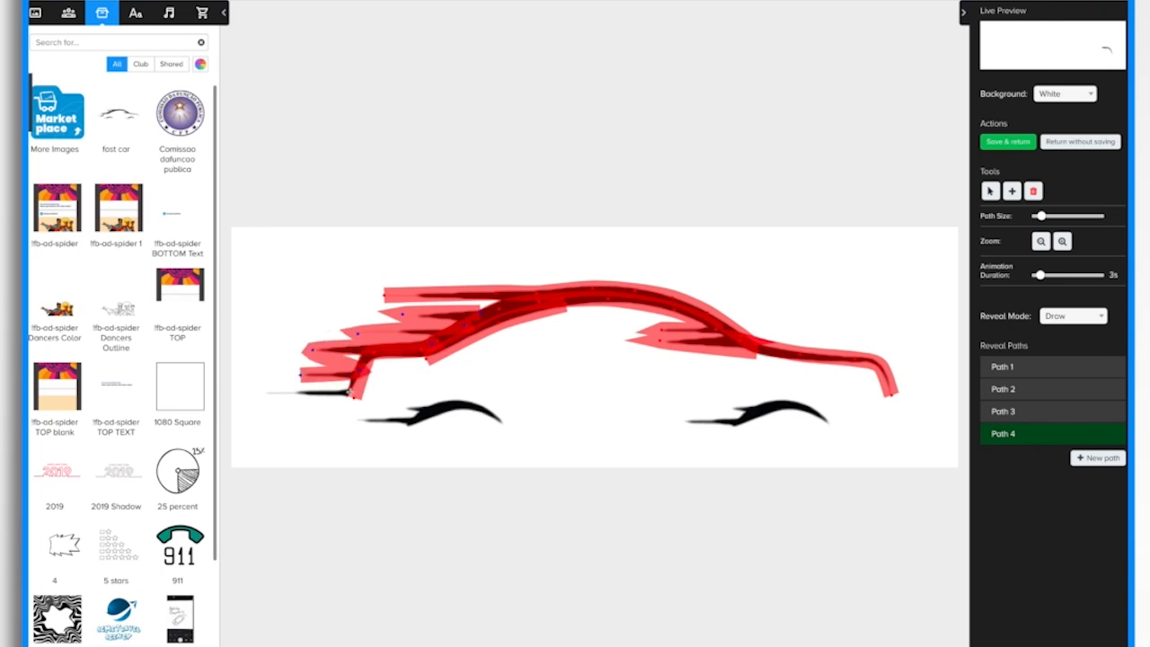
left_click(350, 393)
left_click(259, 394)
left_click(352, 379)
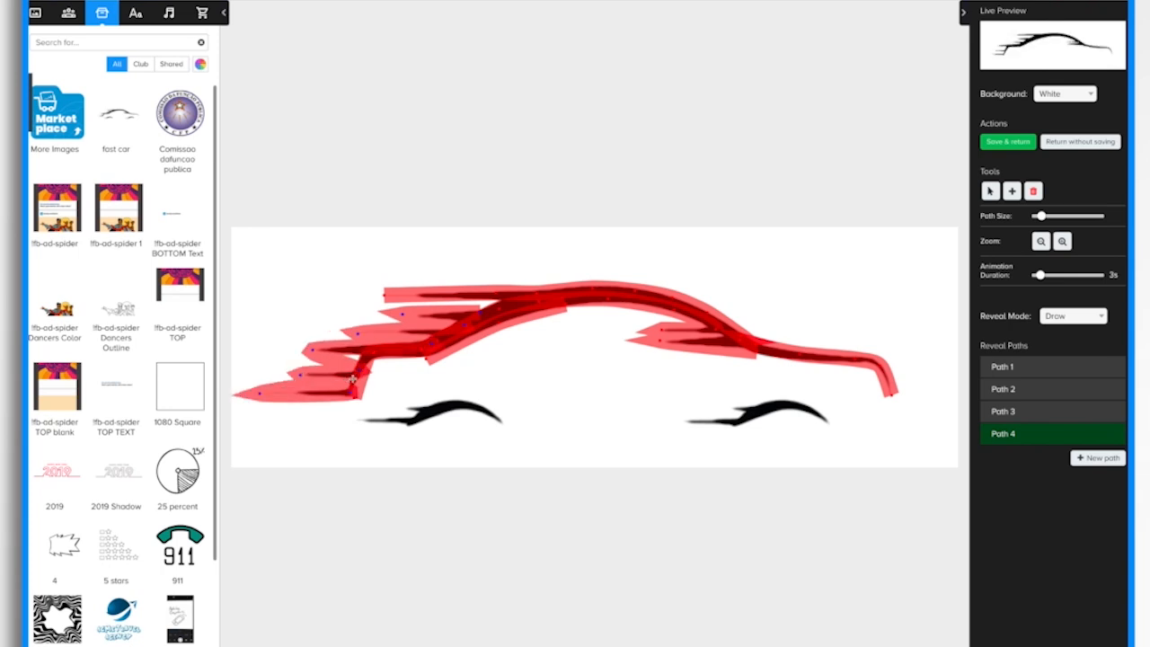
- Add a fifth reveal path along the front wheel arch and its speed line, and widen it to cover the whole shape
left_click(1097, 457)
left_click(833, 427)
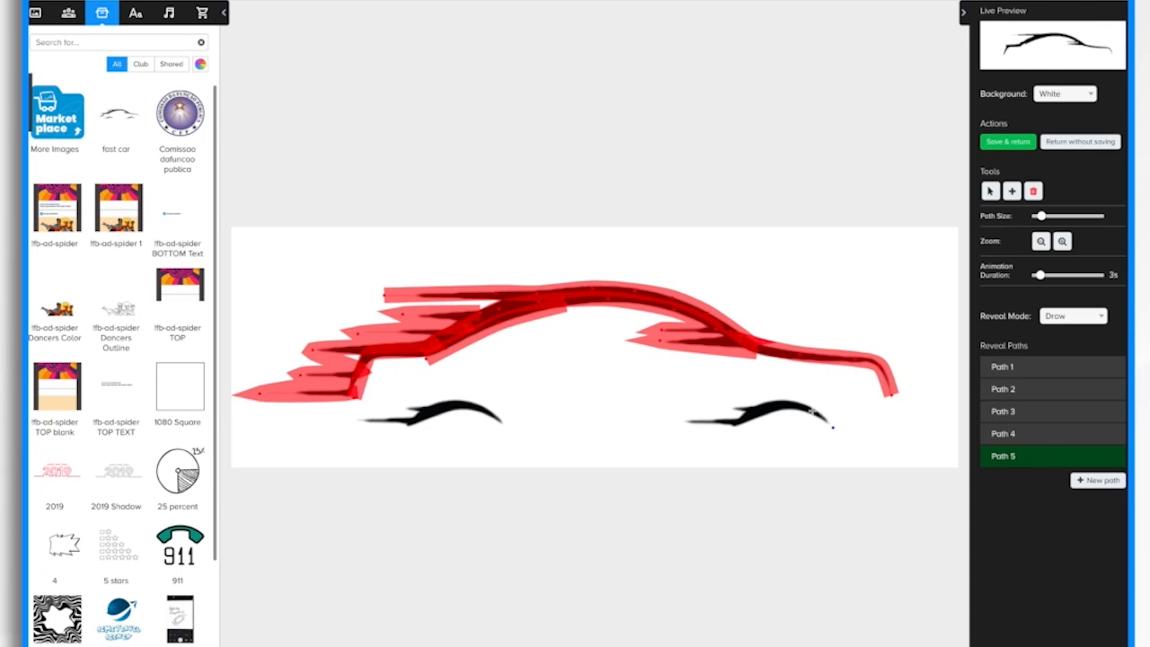
left_click(811, 411)
left_click(781, 402)
left_click(751, 412)
left_click(734, 422)
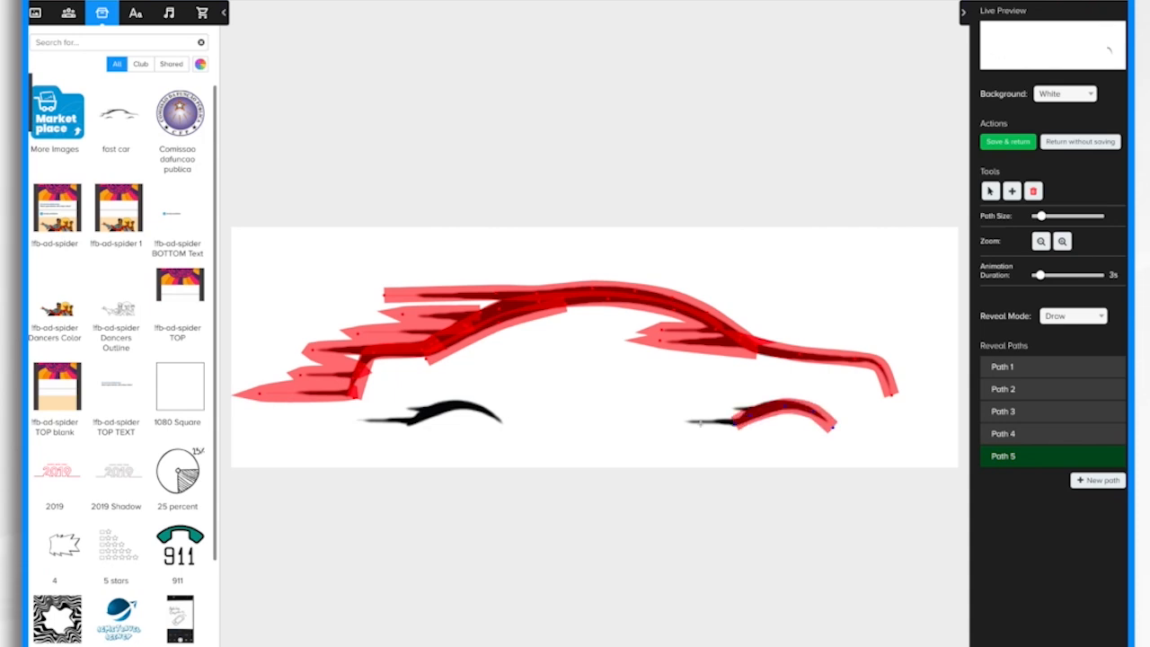
left_click(685, 421)
left_click_drag(1040, 216, 1050, 216)
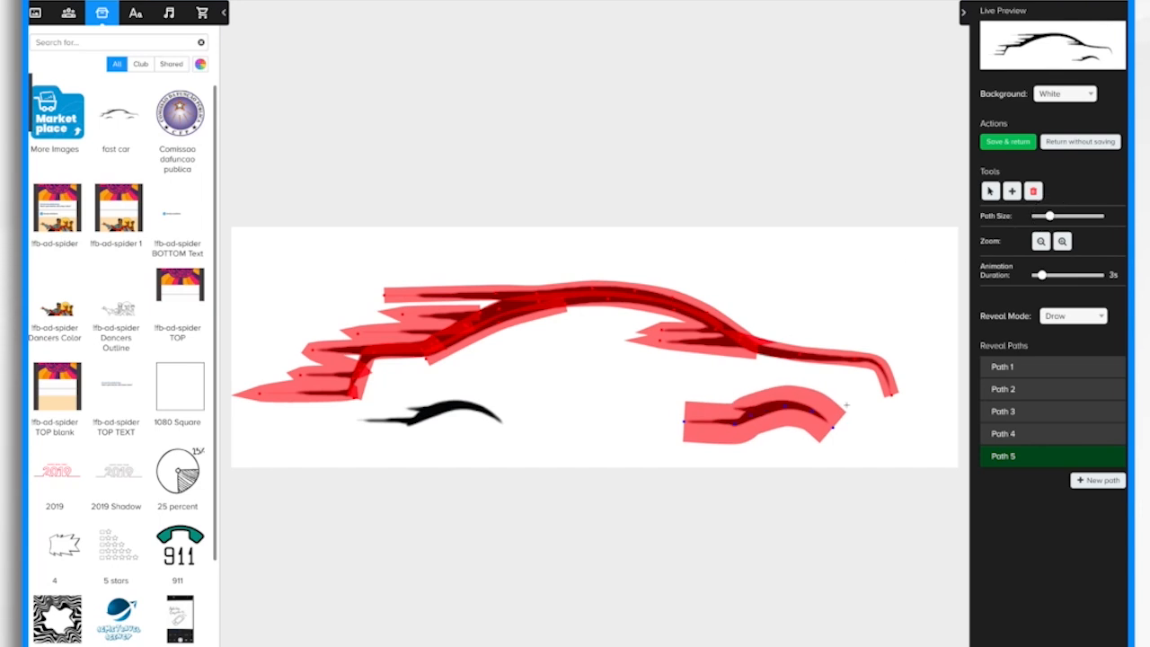
- Add a sixth reveal path along the rear wheel arch, out to the tip of its speed line
left_click(1100, 480)
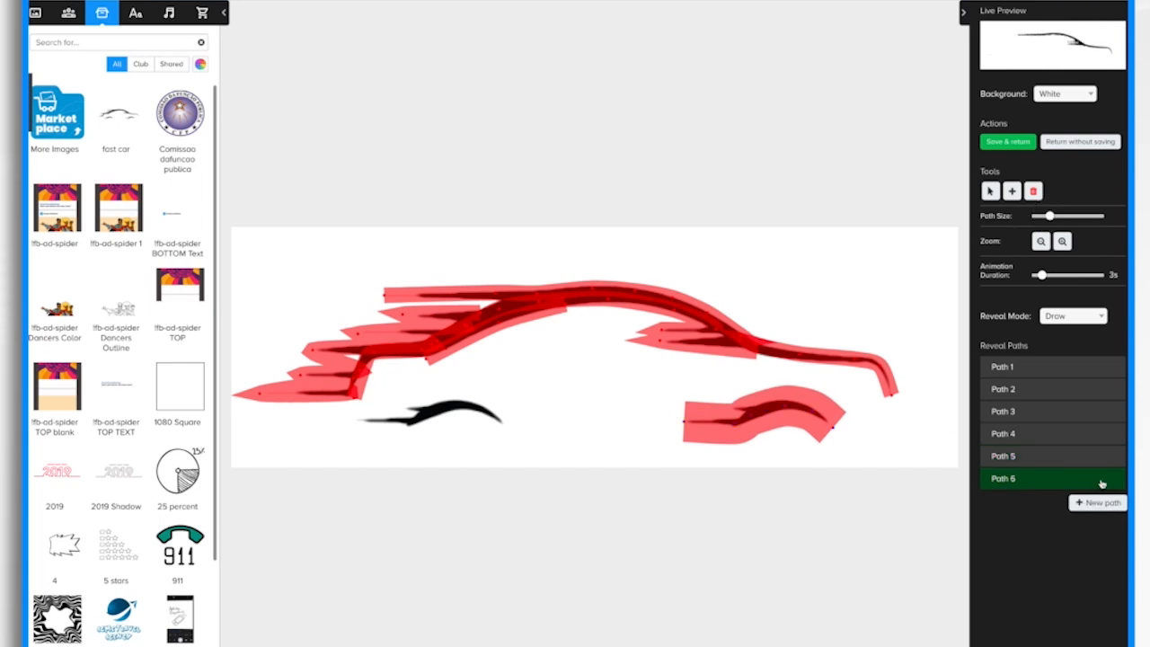
left_click(477, 407)
left_click(438, 407)
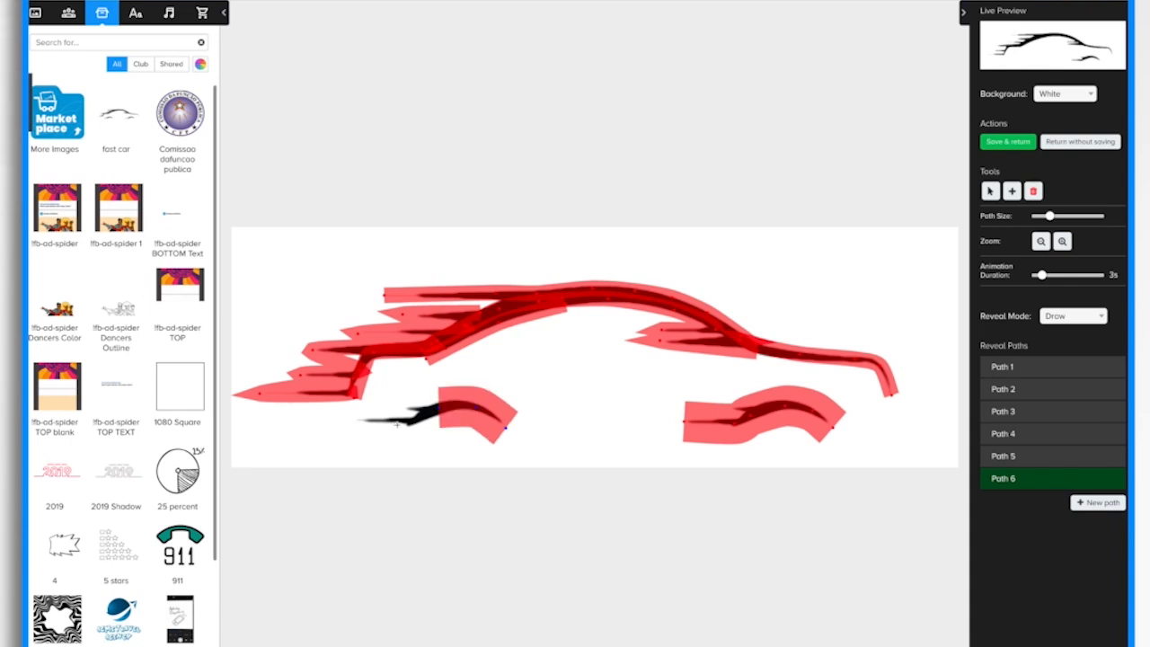
left_click(346, 421)
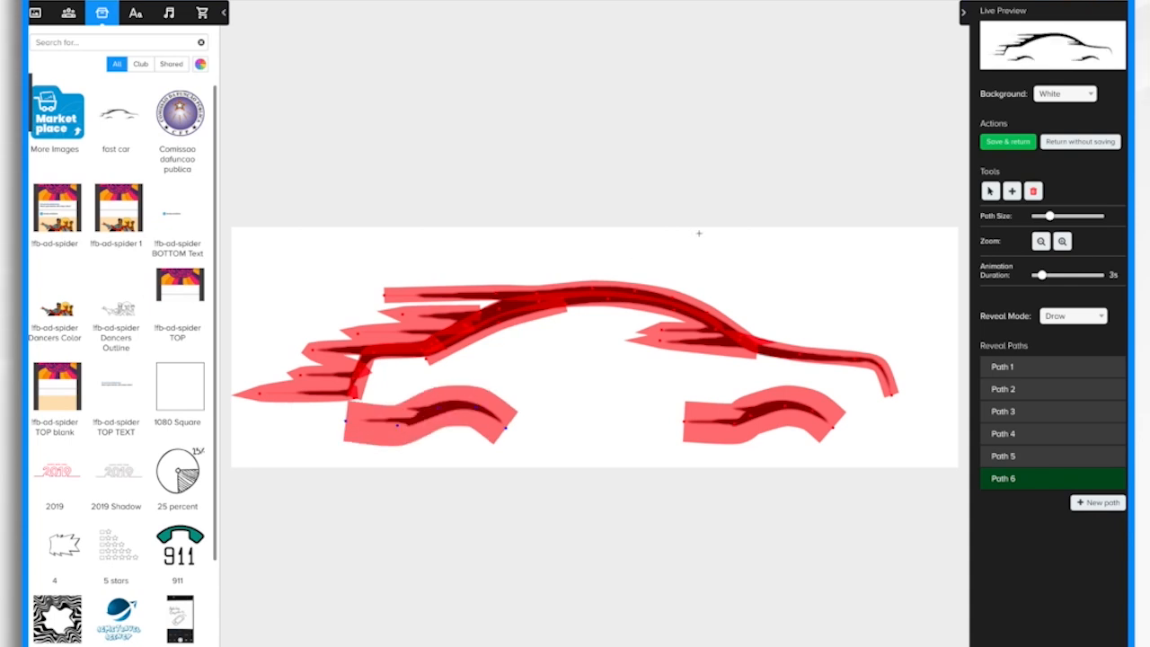
- Save the reveal paths, return to the scene, and play a preview of the drawing animation
left_click(1009, 142)
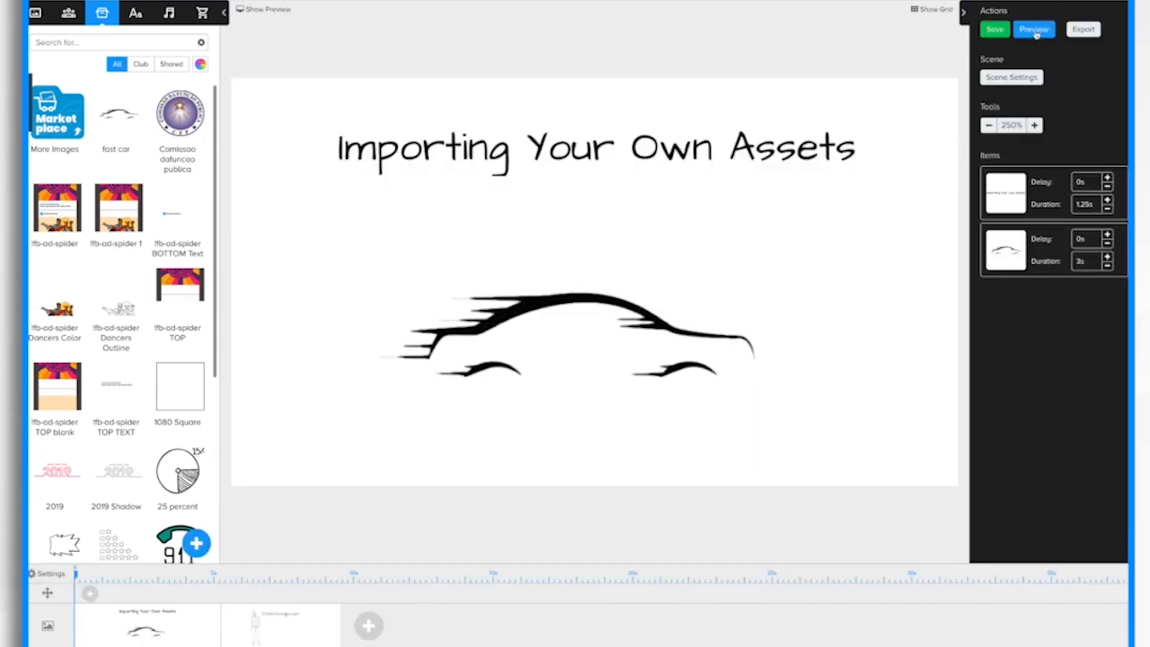
left_click(1036, 34)
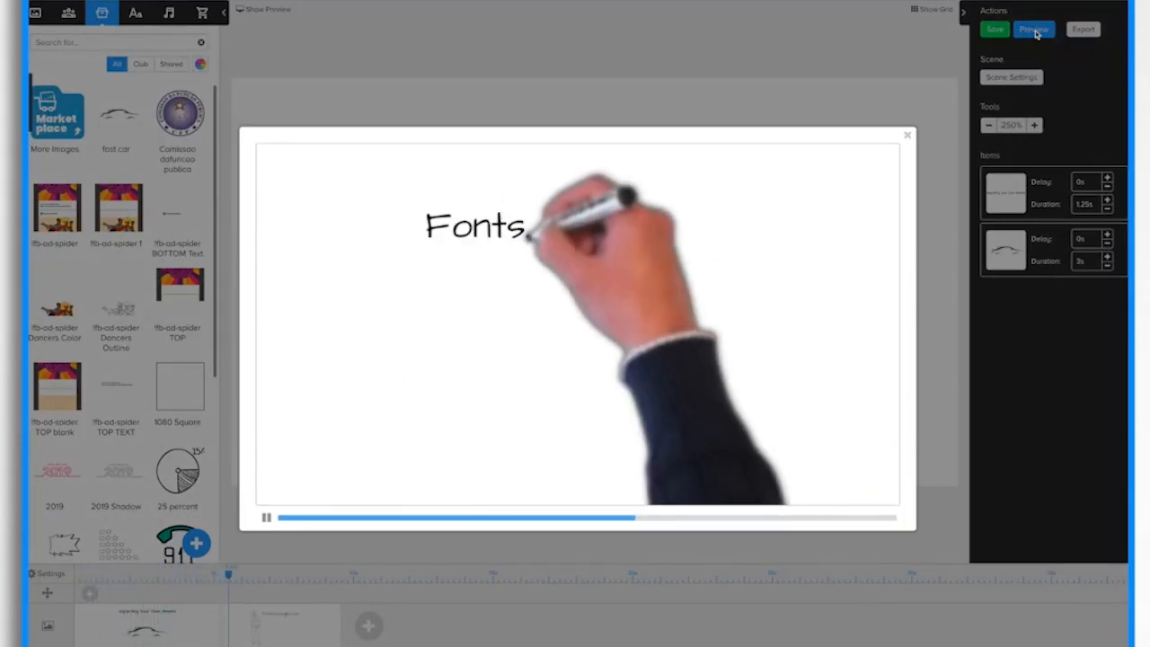
left_click(908, 136)
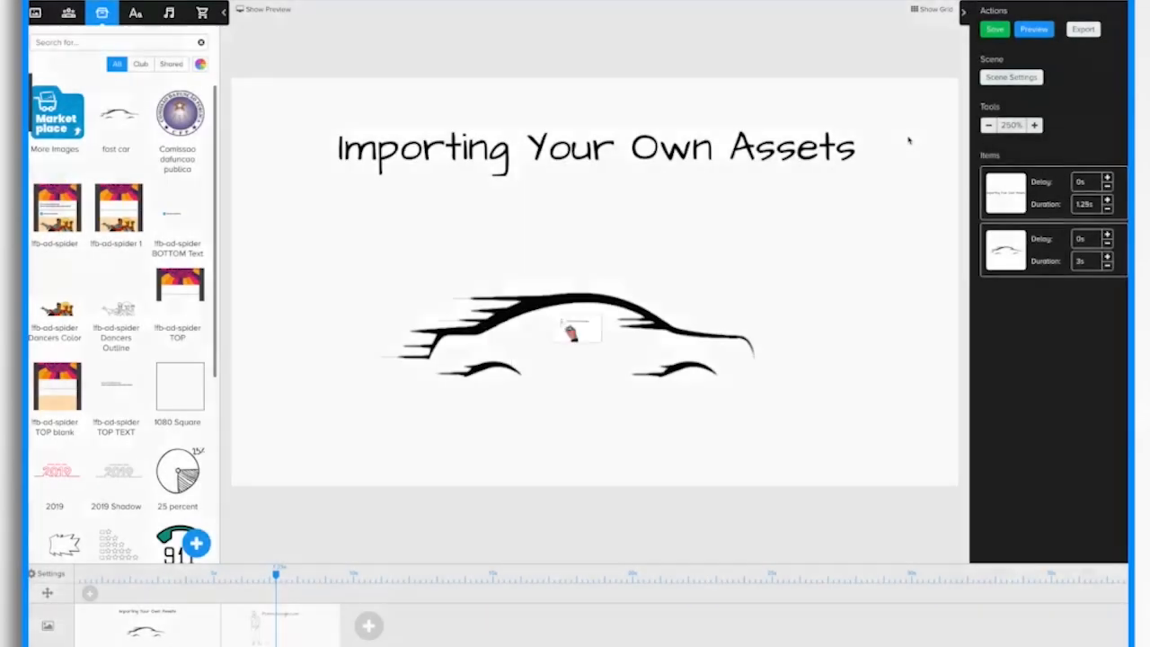
- Reopen the car image's reveal paths and shift Path 4's first point forward to the inner end of its uppermost speed line
left_click(660, 330)
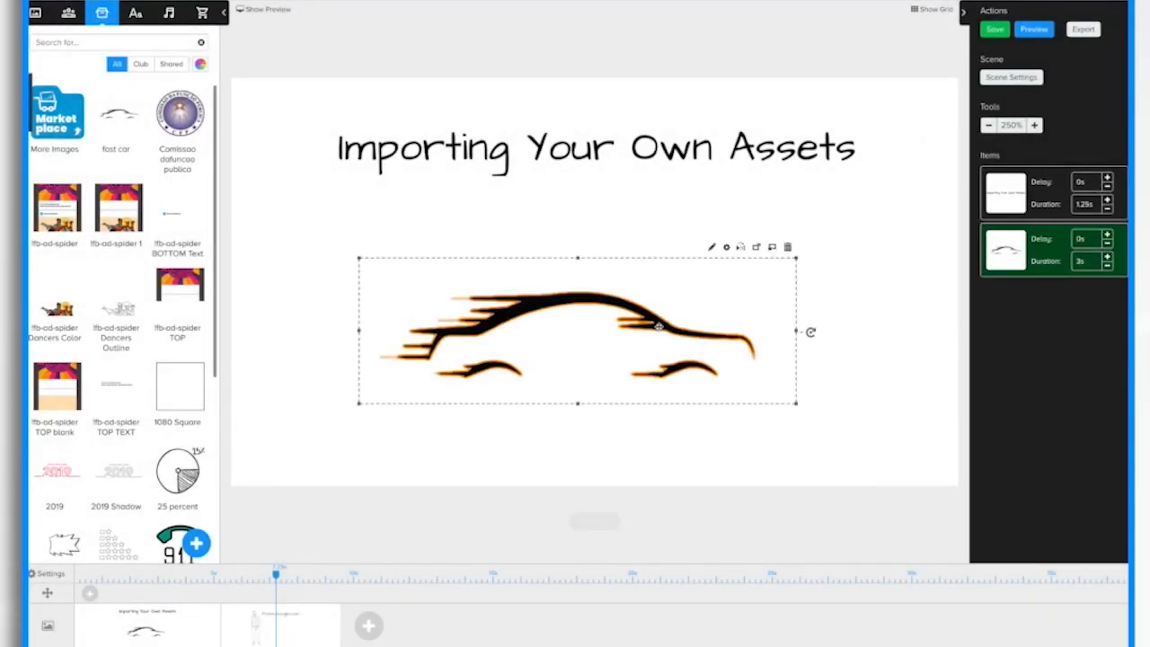
left_click(712, 248)
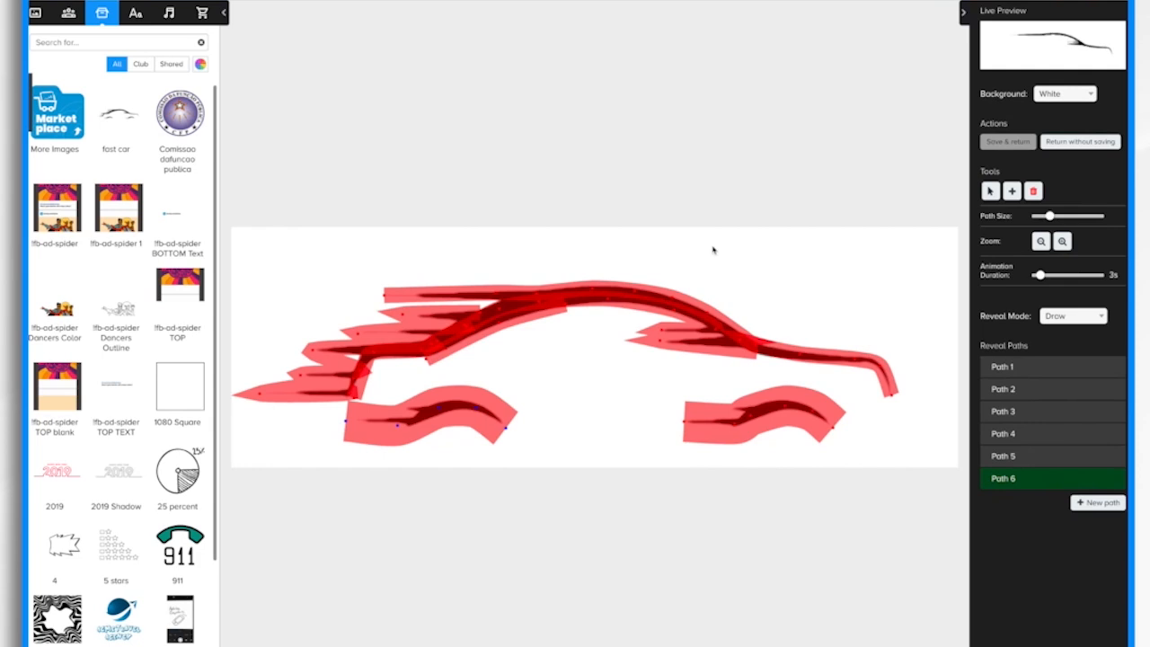
left_click(1063, 241)
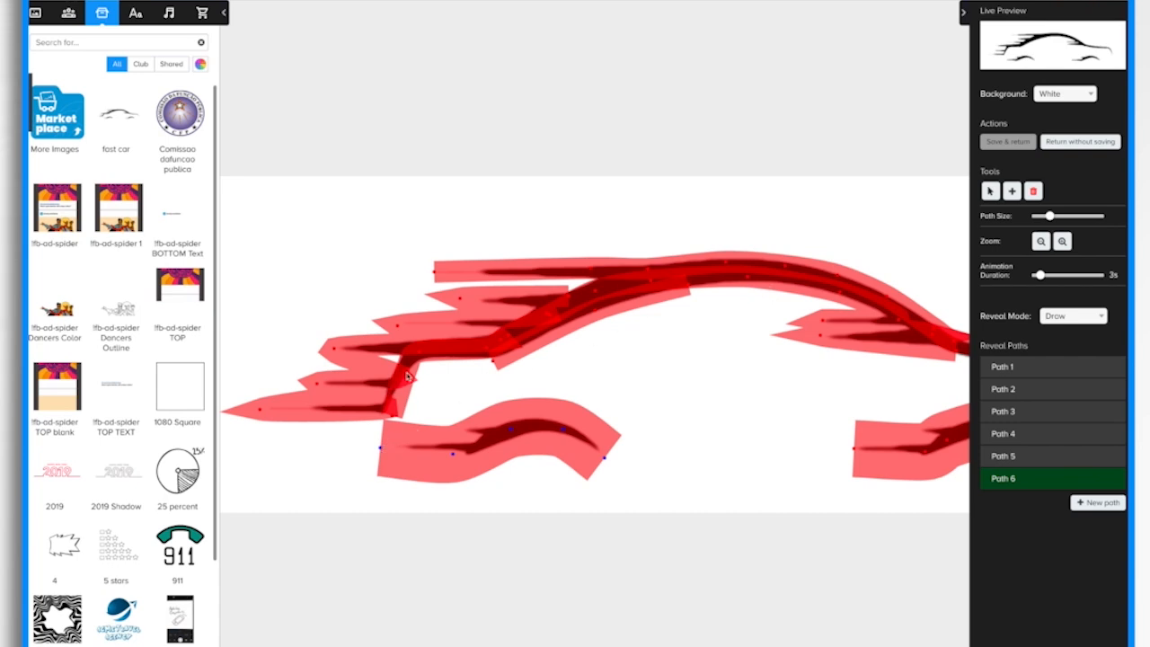
left_click(568, 300)
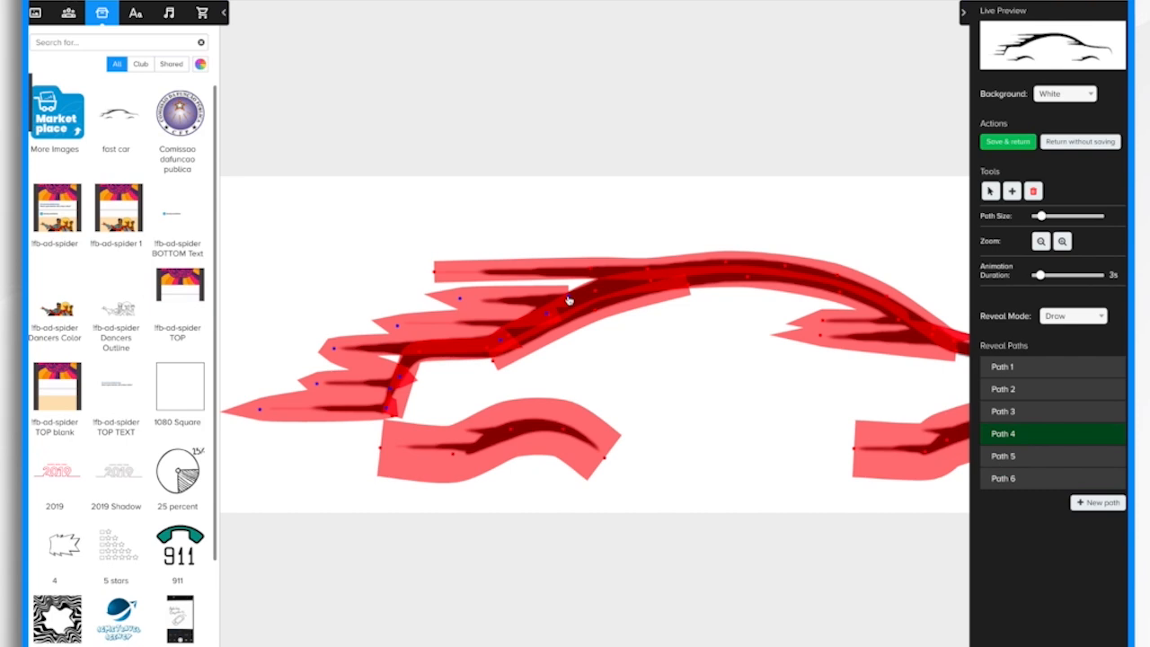
left_click_drag(569, 300, 592, 299)
scroll(789, 327, "right", 5)
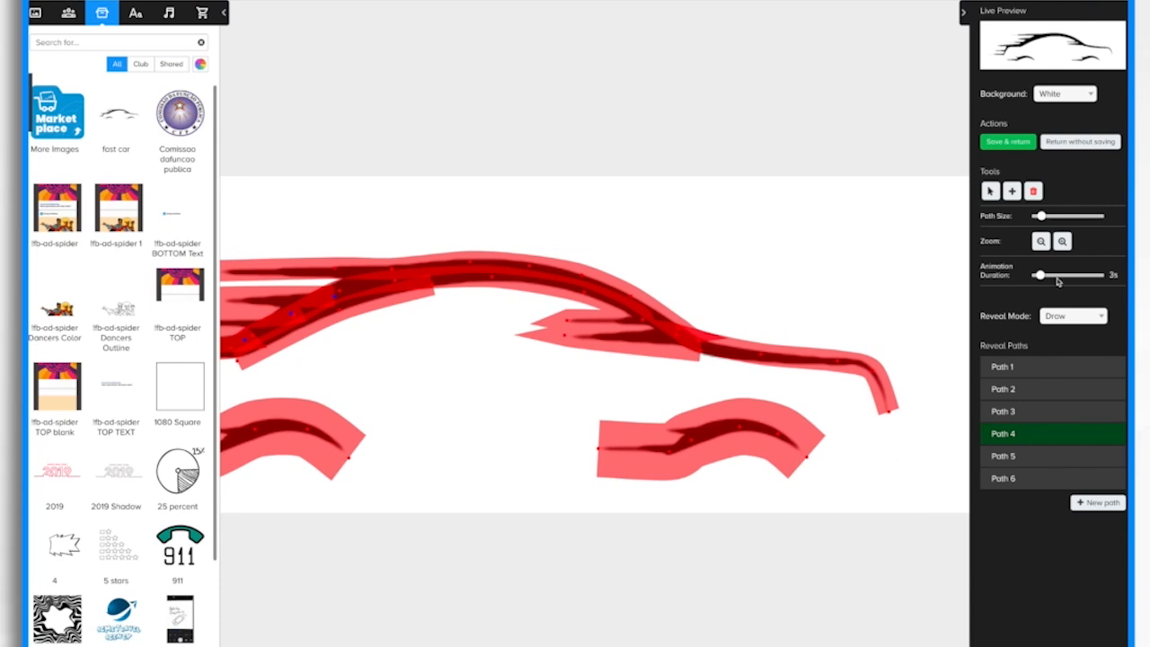
- Set the car's animation duration to 6 s
left_click(1040, 243)
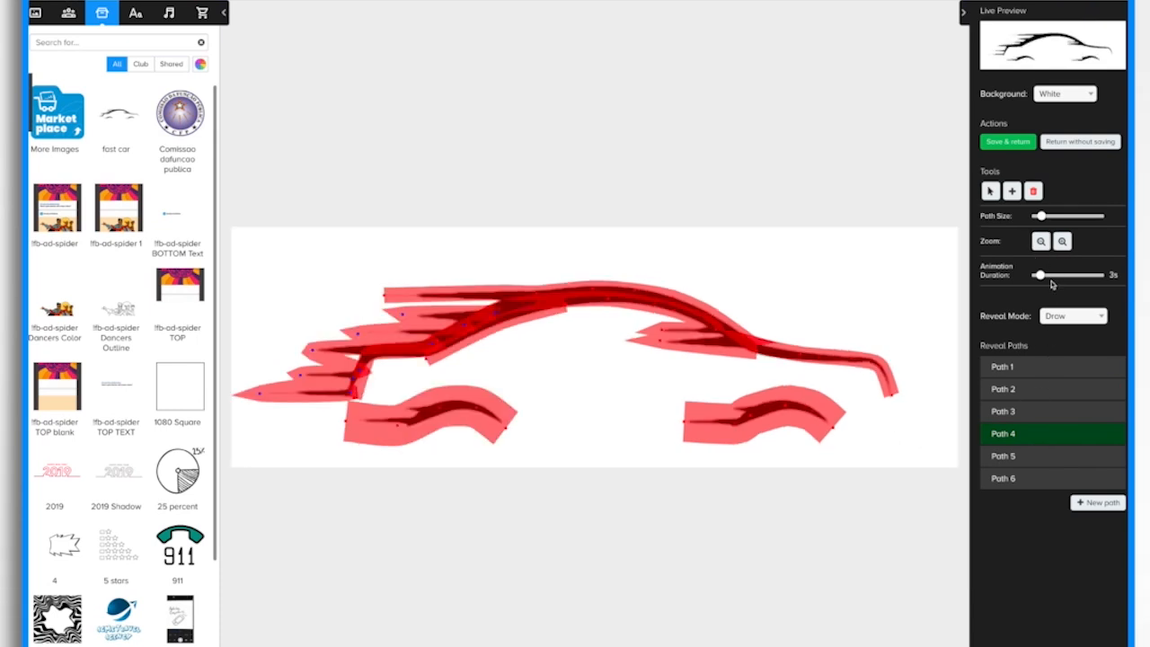
left_click_drag(1042, 278, 1050, 278)
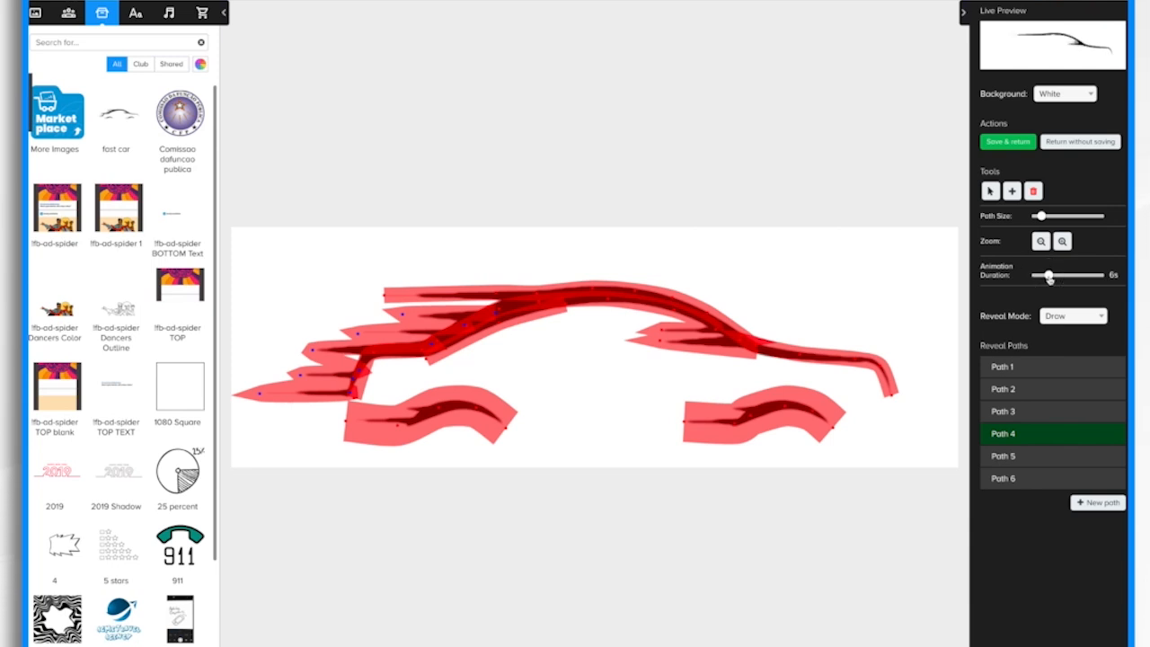
- Try extending Path 1 with two points above the uppermost rear speed line, and undo both
left_click(990, 191)
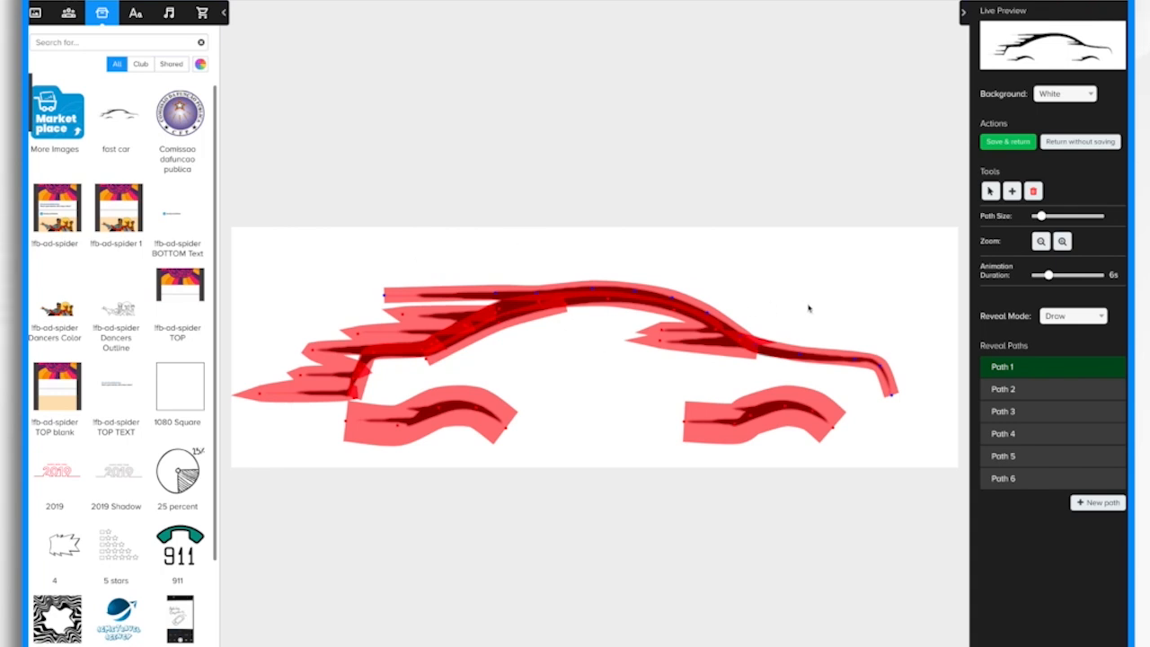
left_click(1013, 191)
left_click(389, 257)
left_click(487, 263)
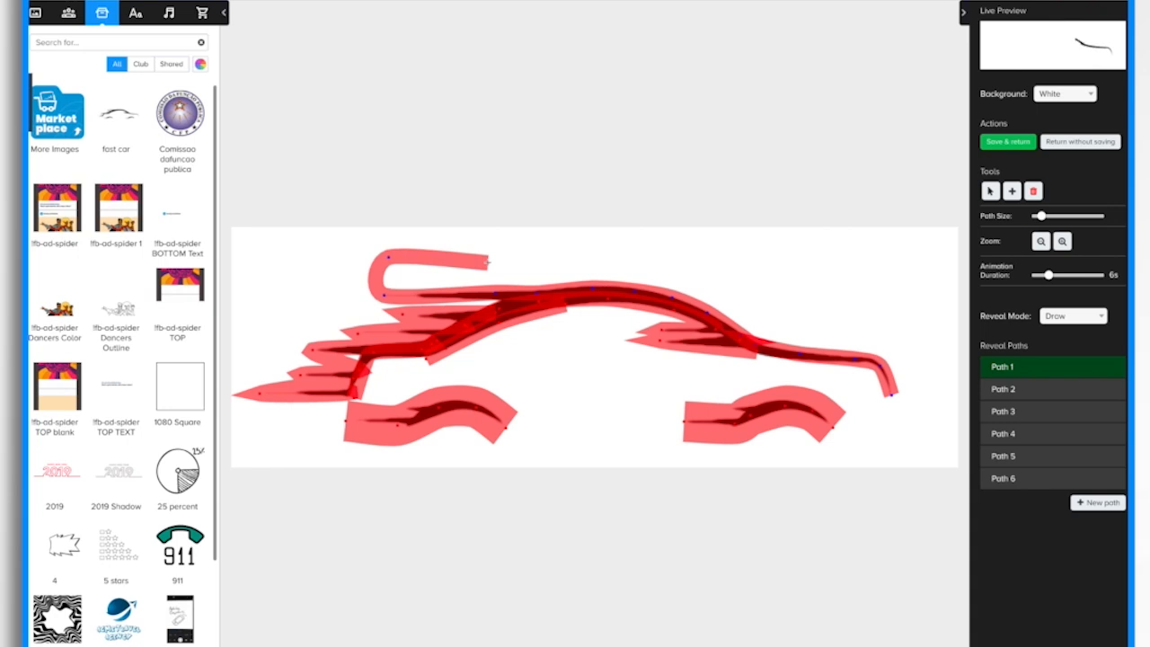
key("ctrl+z")
key("ctrl+z")
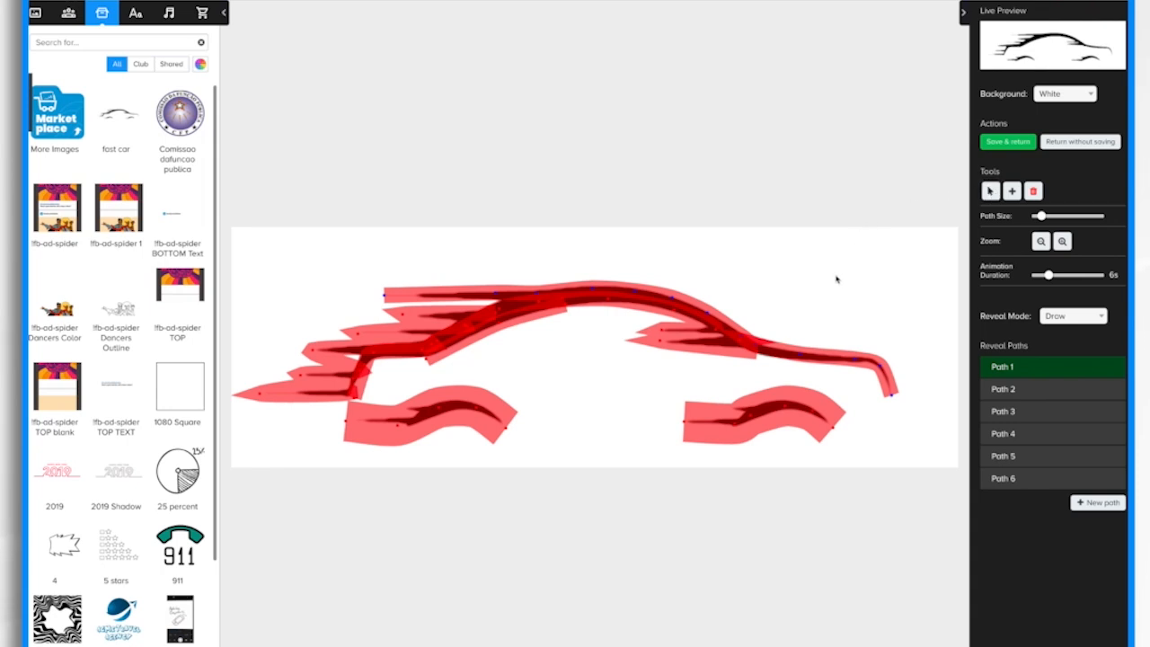
- Select Path 6, delete its points on the crest of the rear wheel arch, and insert a new point there to restore the curve
left_click(785, 411)
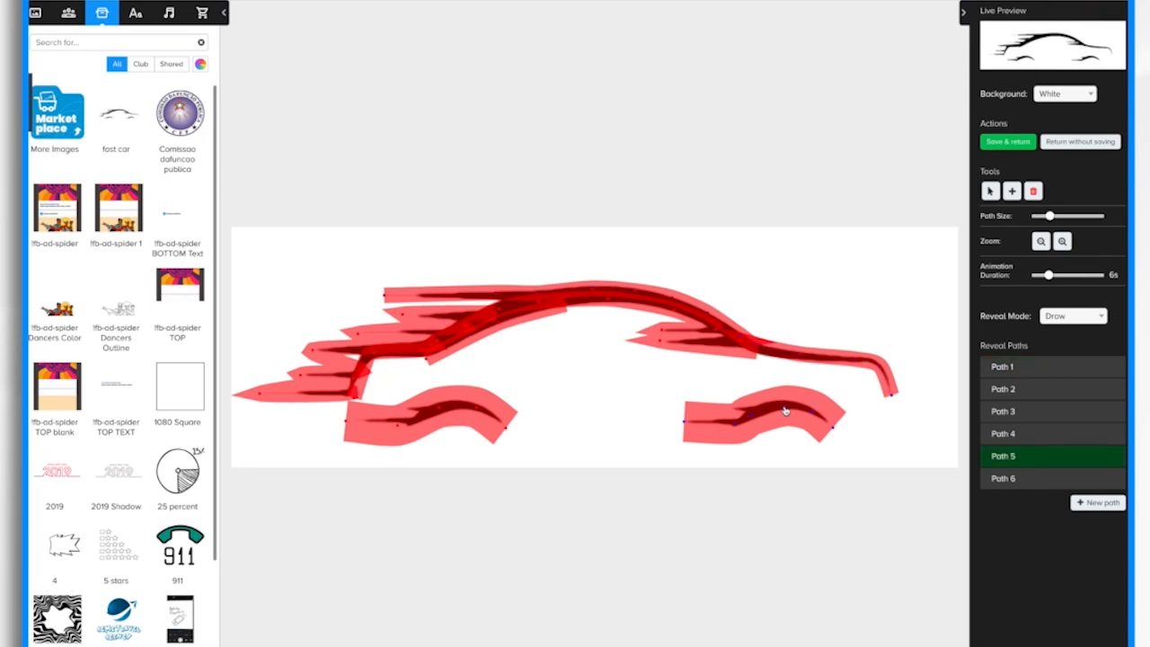
left_click(662, 345)
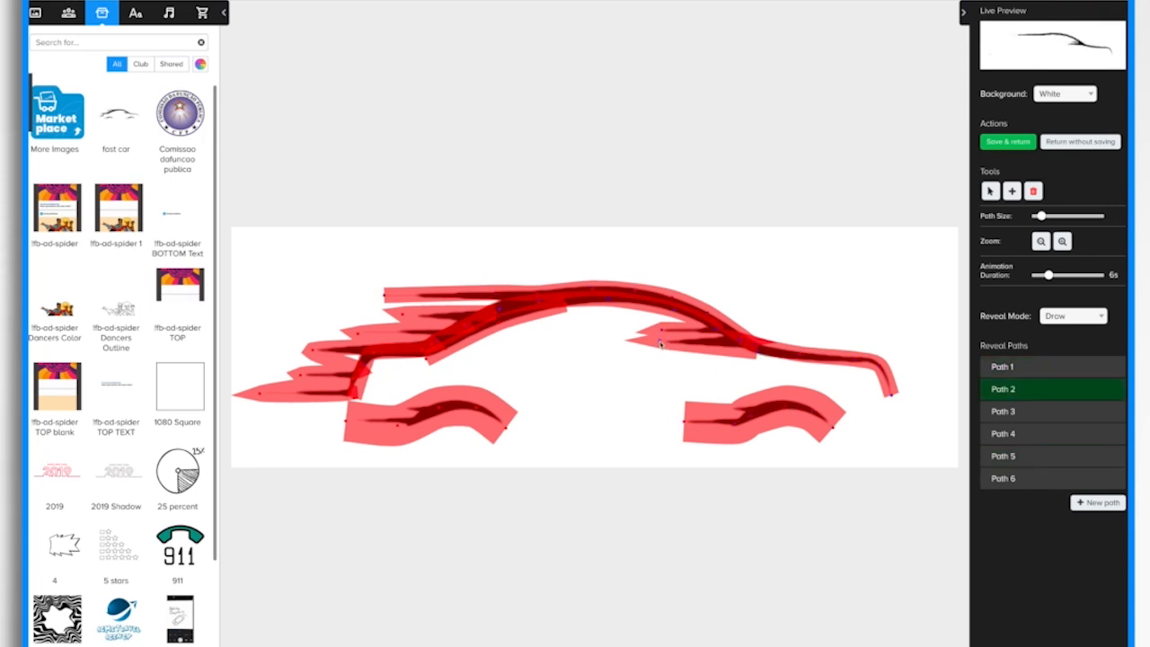
left_click(477, 411)
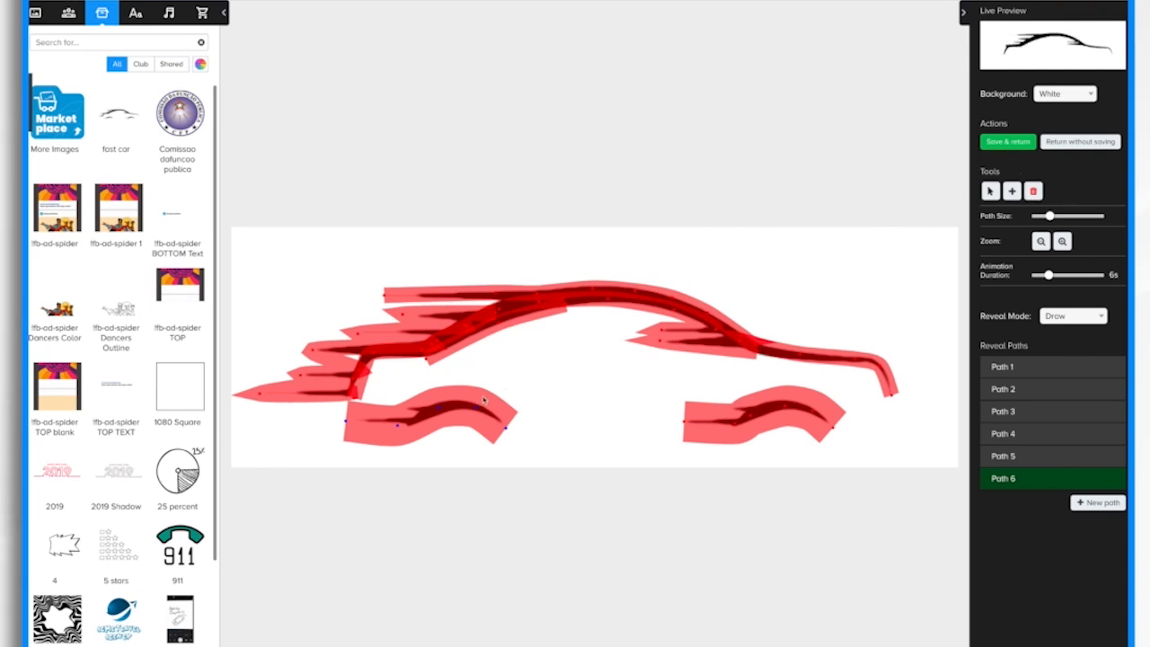
left_click(438, 410)
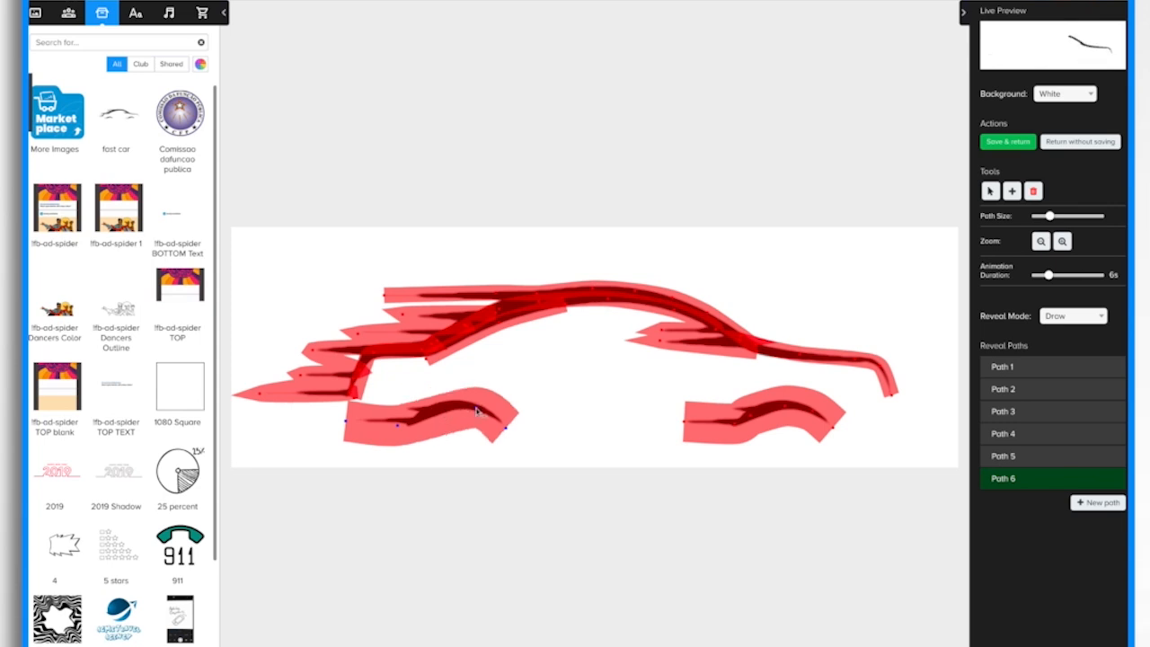
left_click(477, 408)
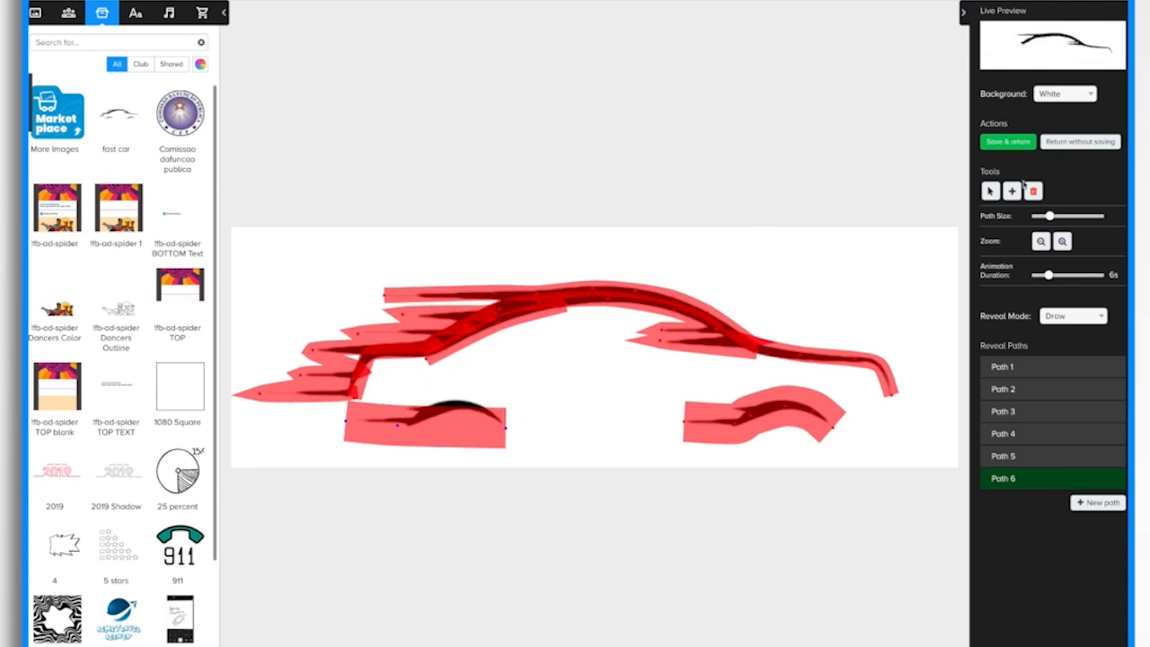
left_click(1015, 194)
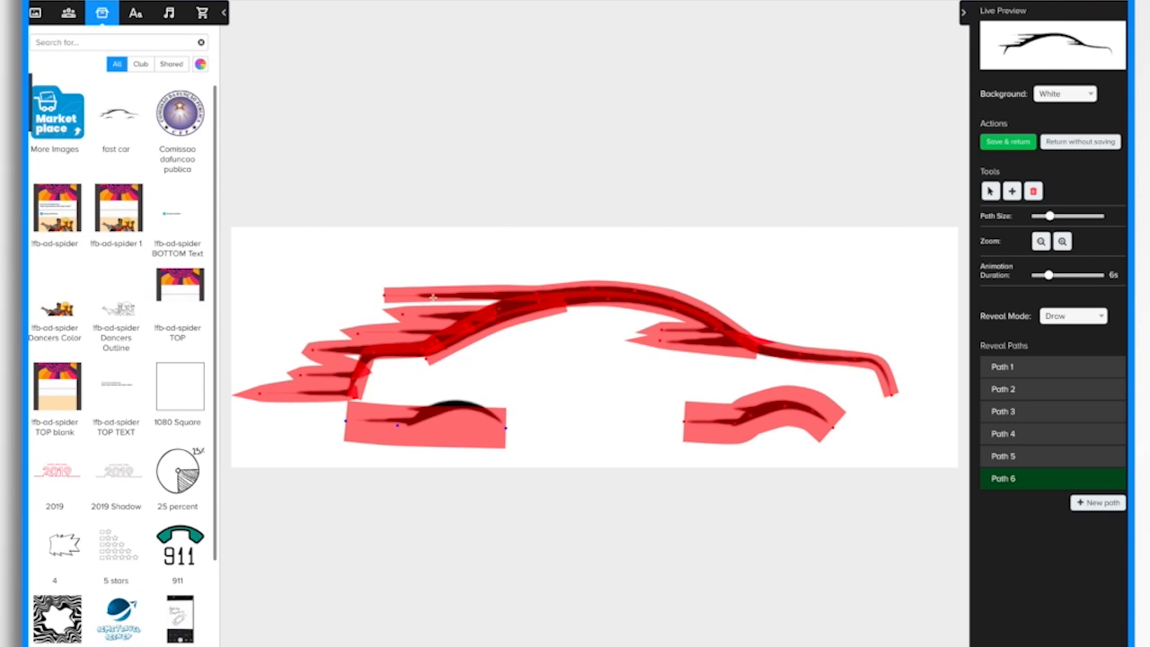
left_click(439, 413)
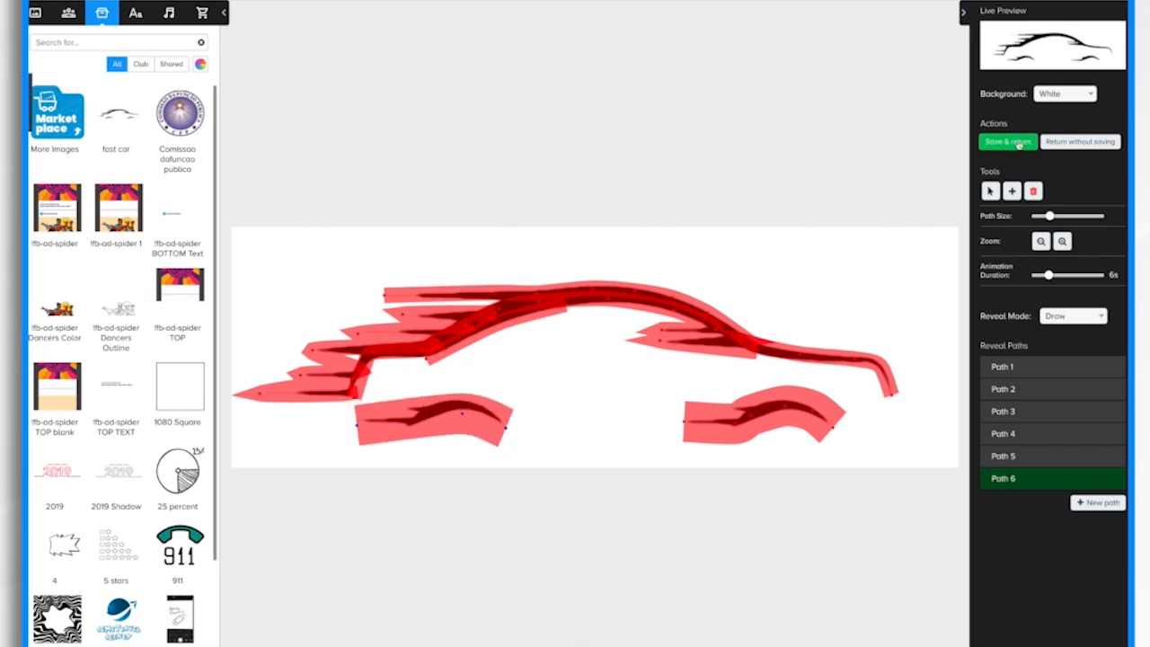
- Save the car's edited reveal paths and preview the video from the scene
left_click(1019, 144)
left_click(1044, 34)
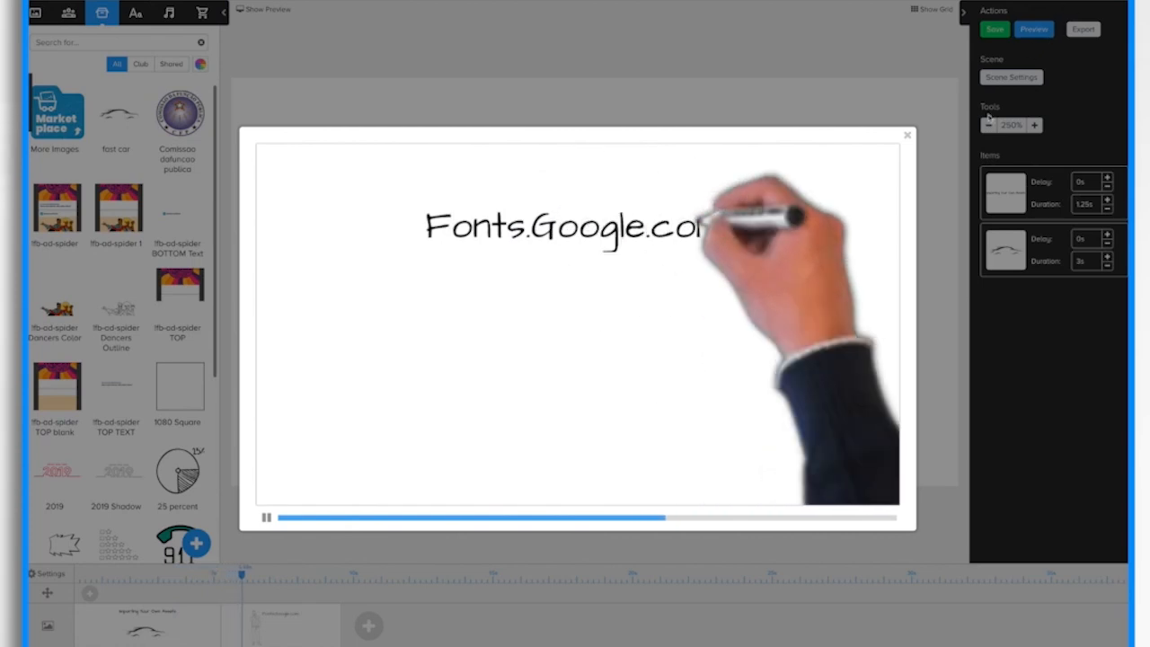
left_click(907, 135)
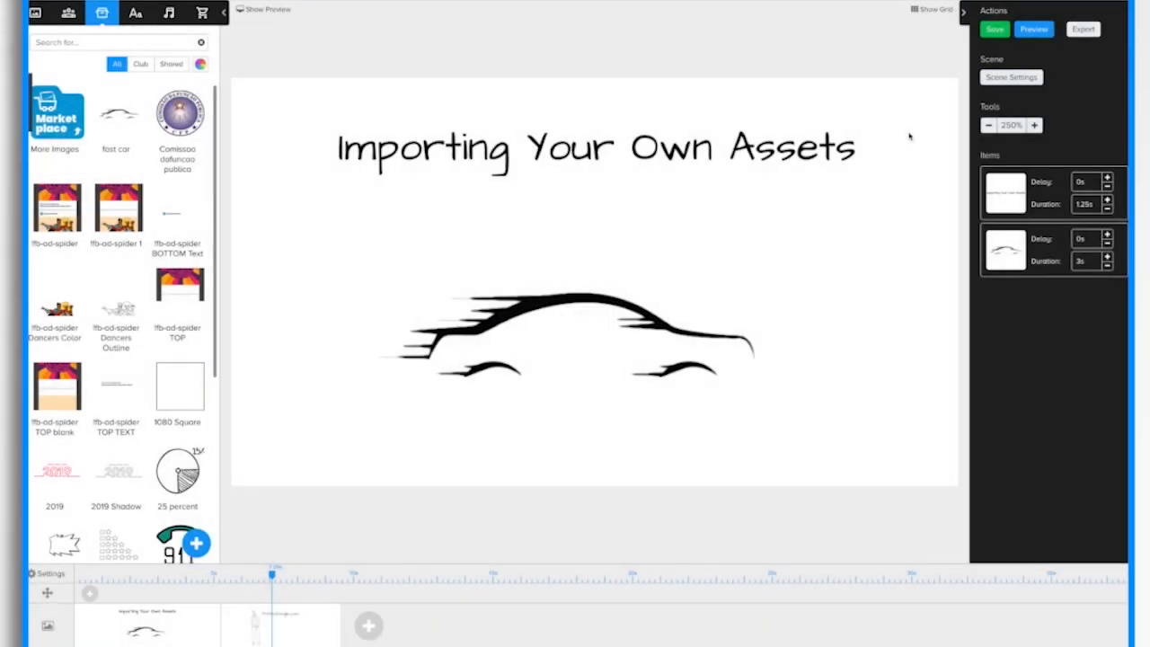
- Reopen the car image's reveal settings, change its reveal mode to Fade and save, previewing the result
left_click(593, 299)
left_click(713, 253)
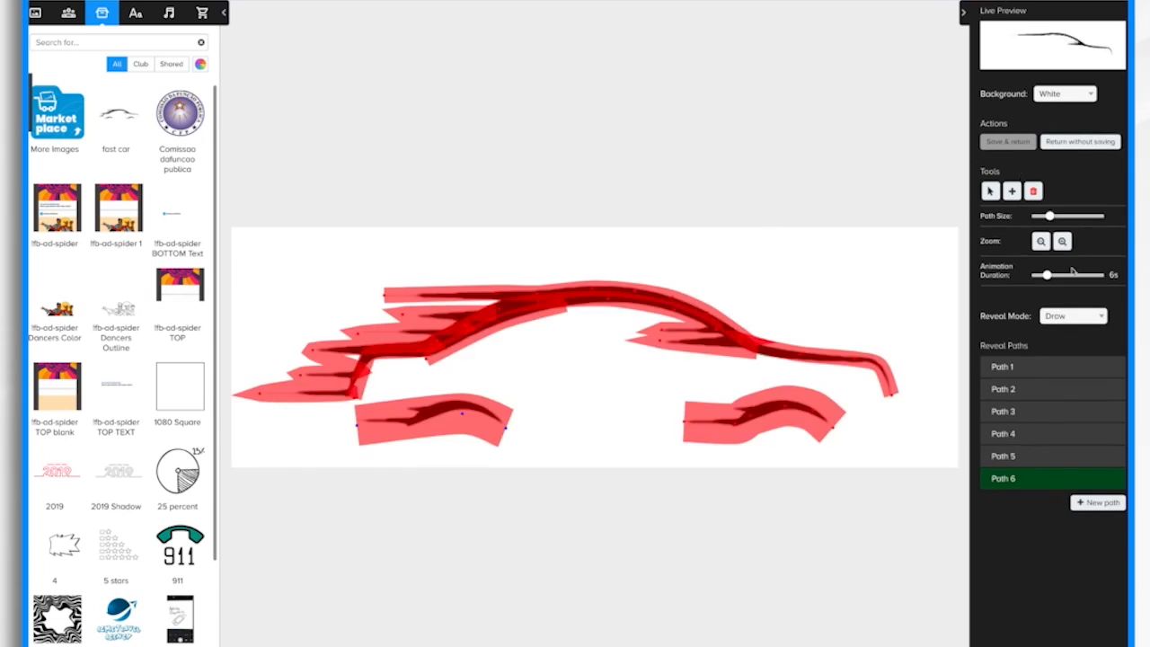
left_click(1089, 316)
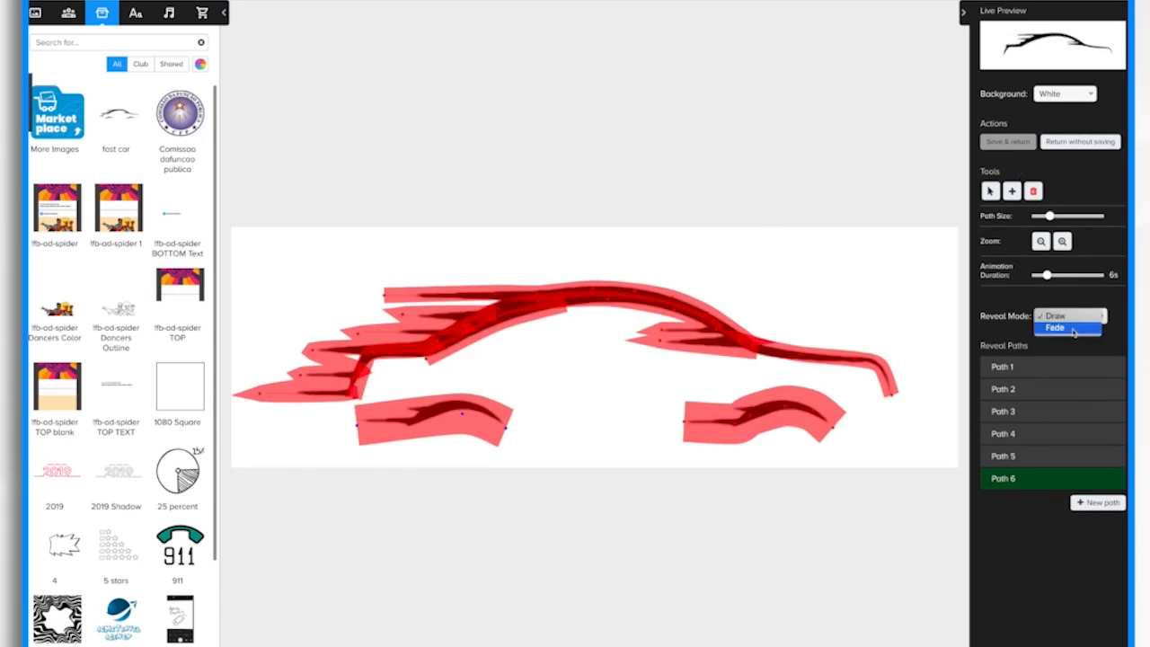
left_click(1073, 329)
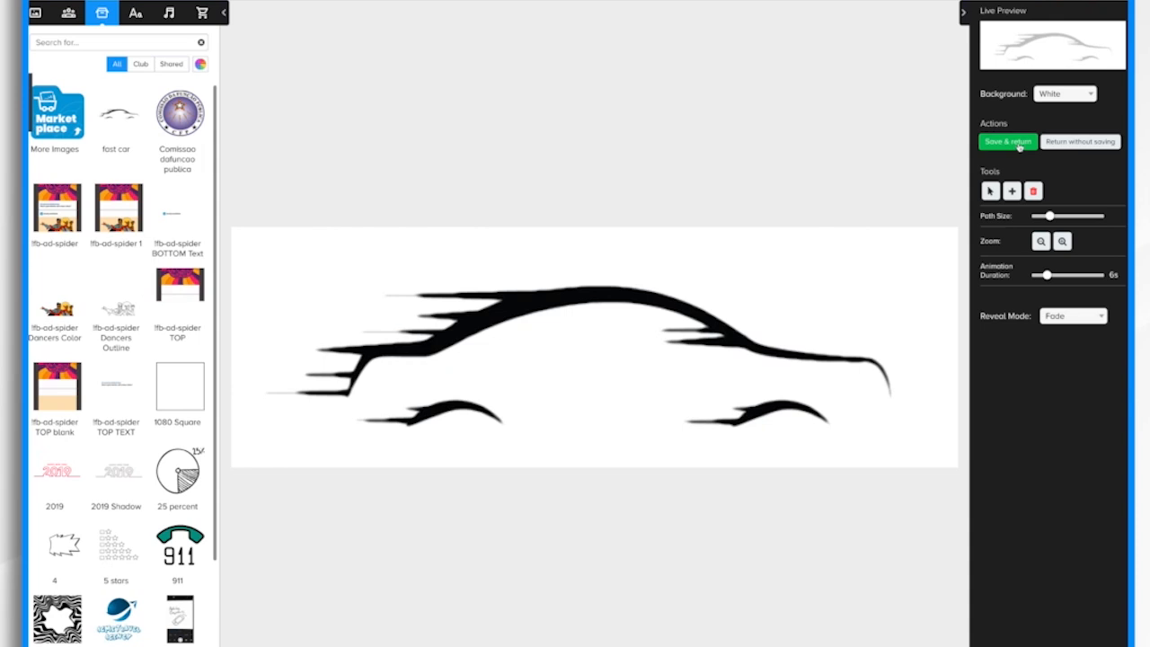
left_click(1019, 145)
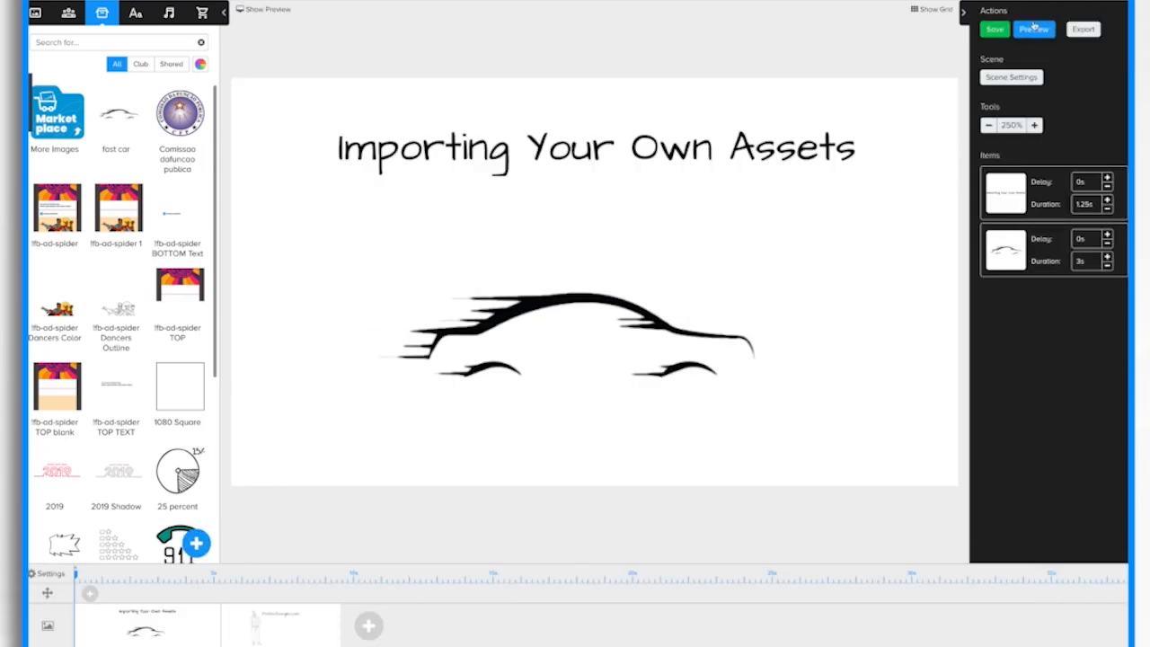
left_click(1033, 30)
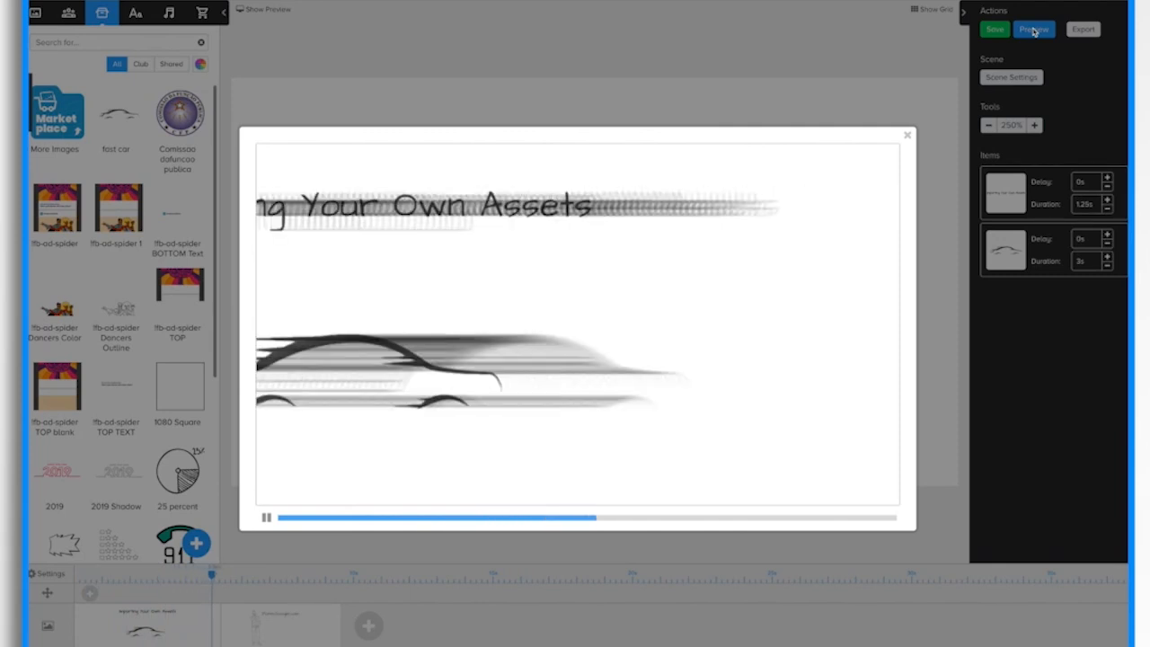
left_click(907, 135)
- Move the car toward the lower left of the canvas and reopen its reveal settings, returning without saving
left_click_drag(533, 293, 474, 330)
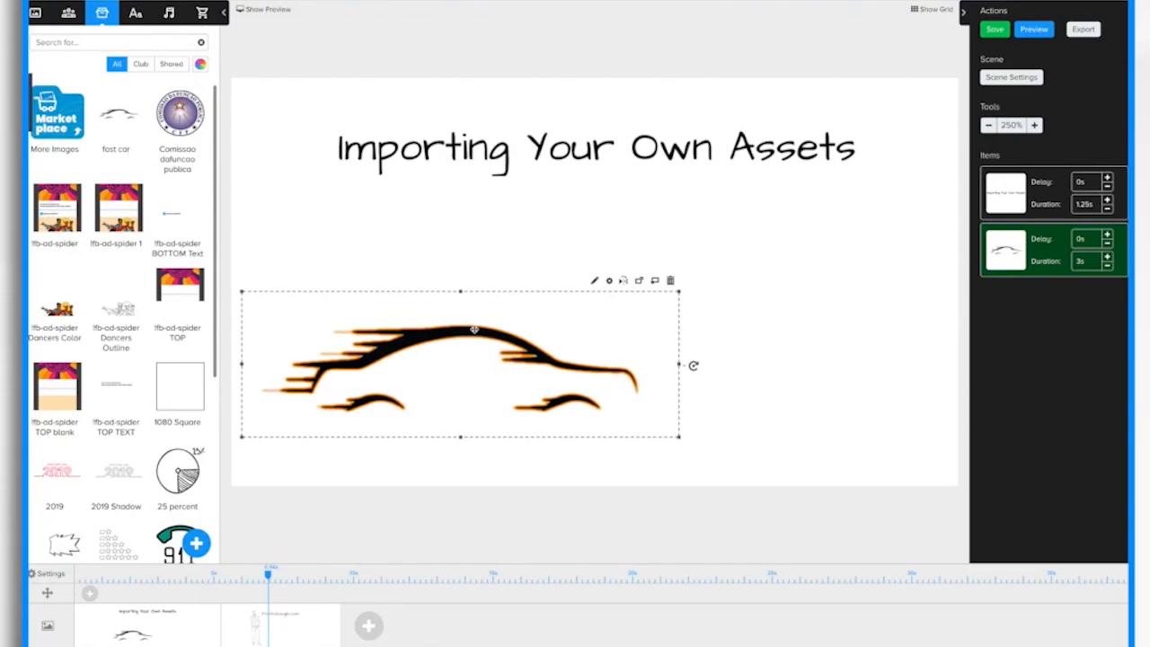
left_click(596, 281)
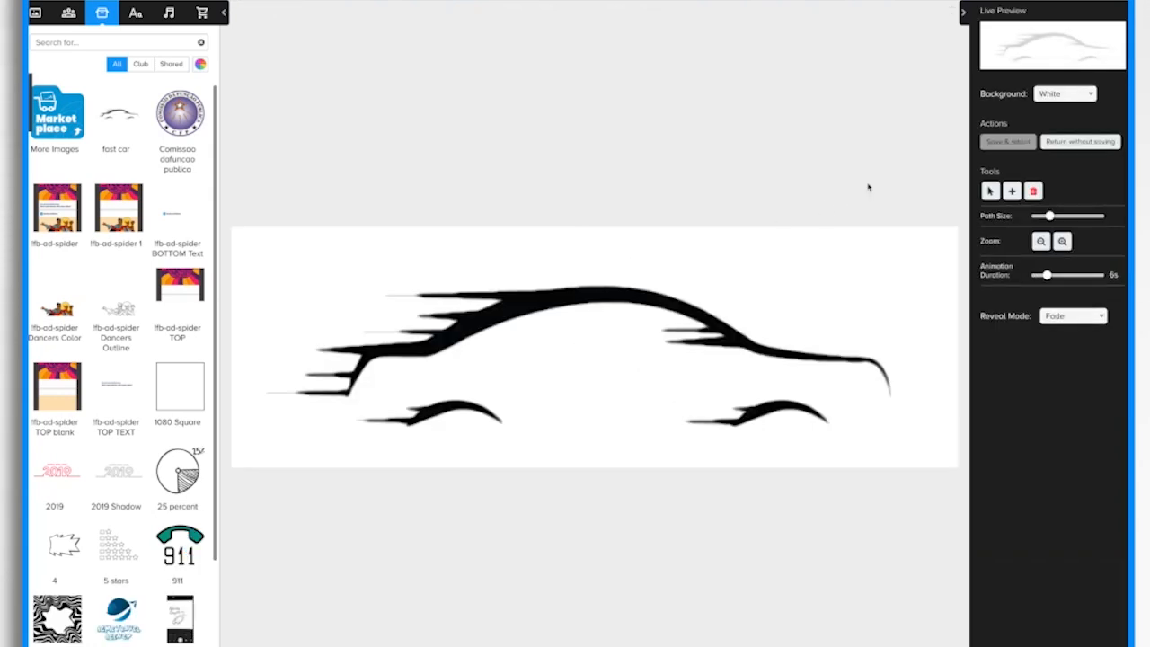
left_click(1082, 142)
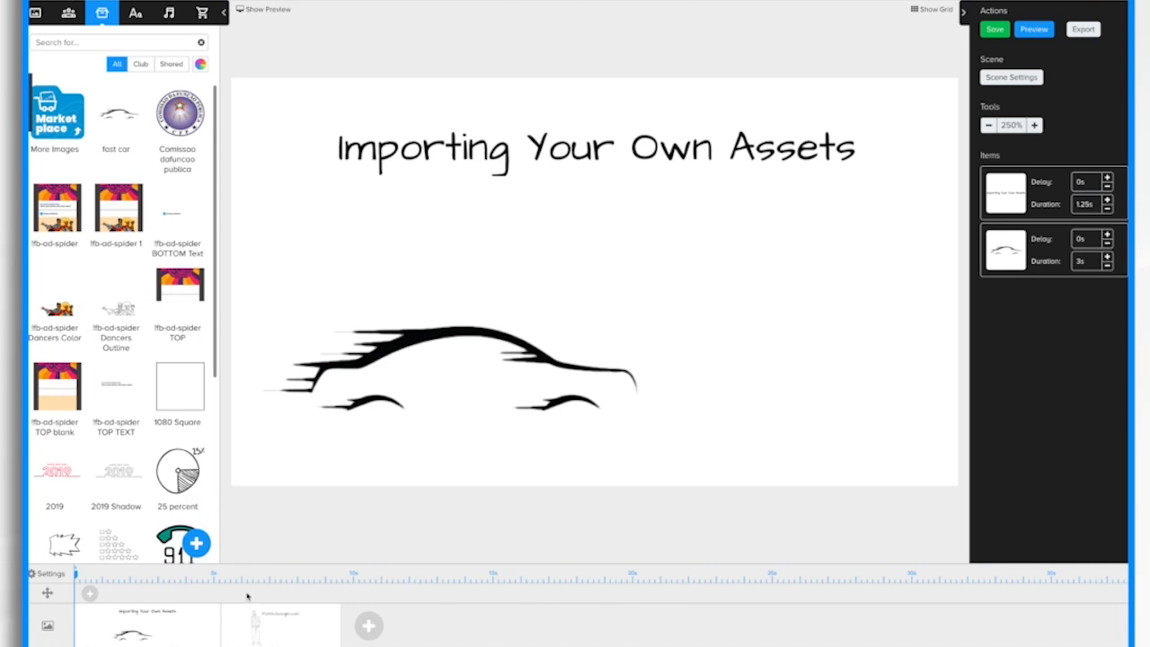
- Import dino.svg from the Downloads folder as a new prop titled dino
left_click(197, 544)
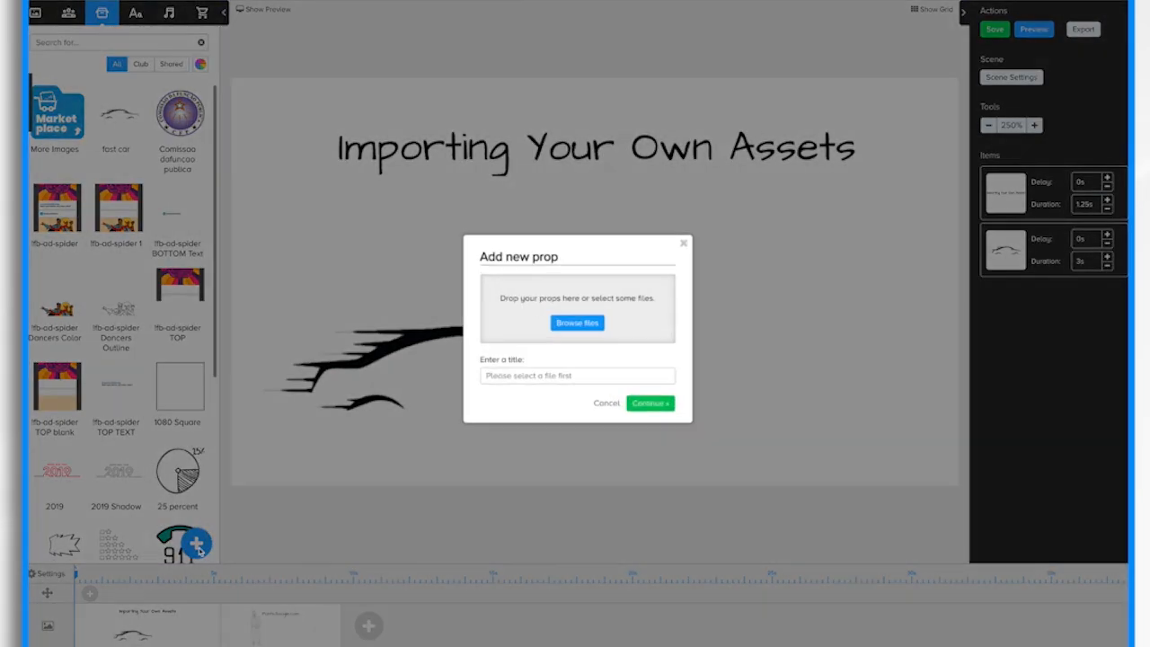
left_click(595, 323)
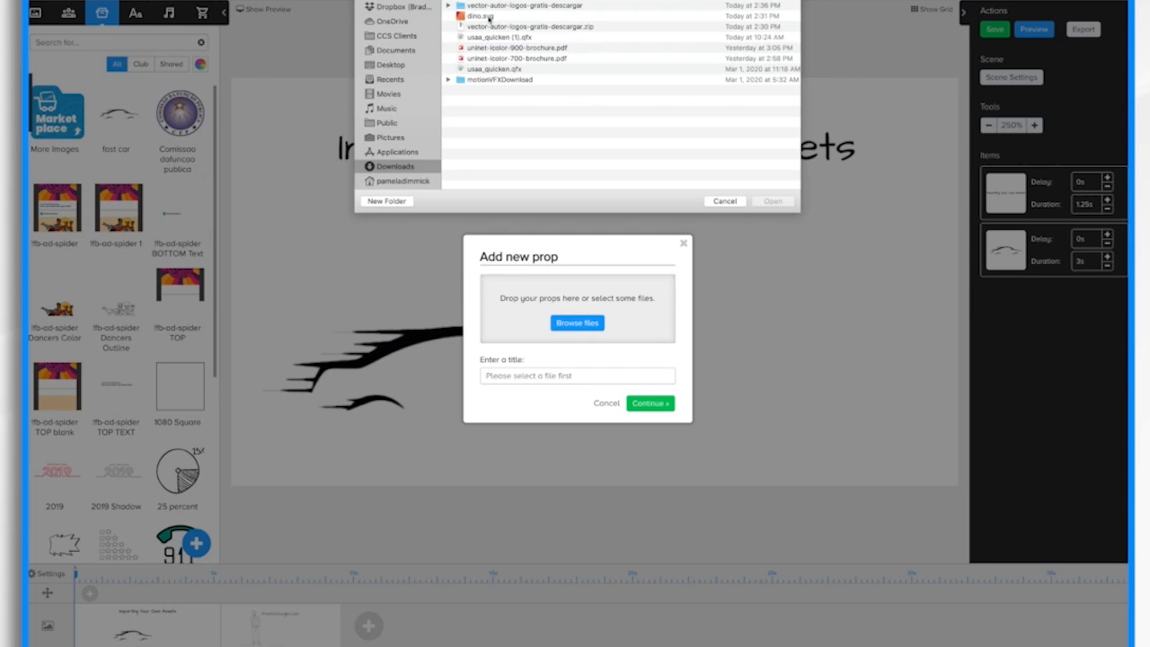
left_click(489, 17)
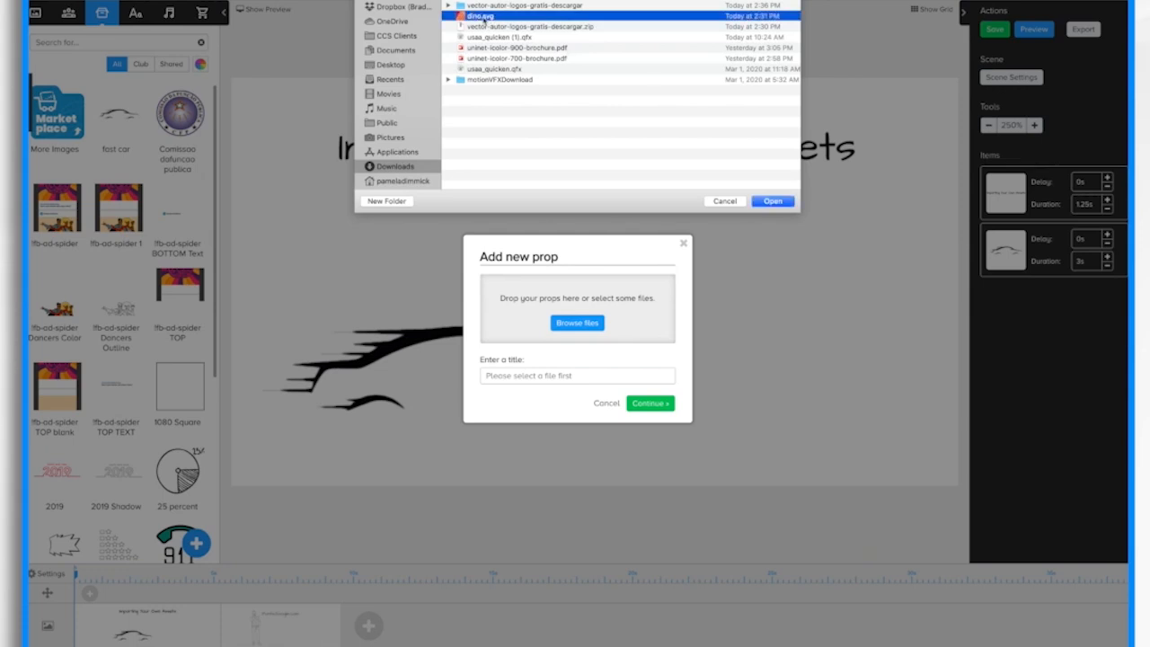
left_click(774, 201)
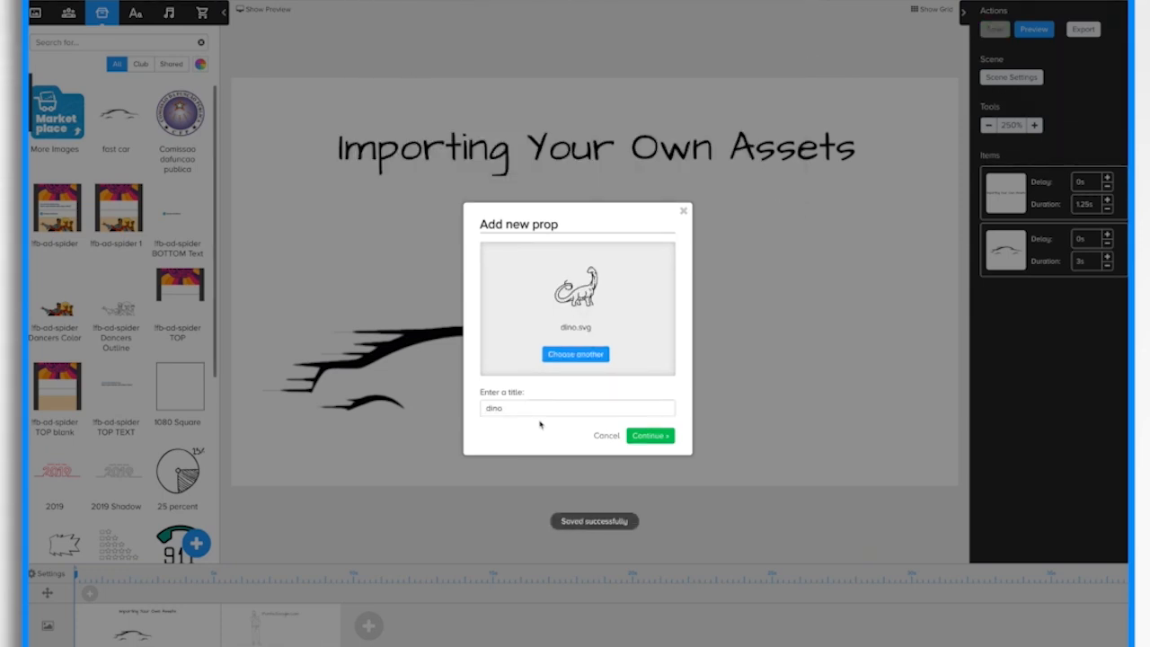
left_click(647, 436)
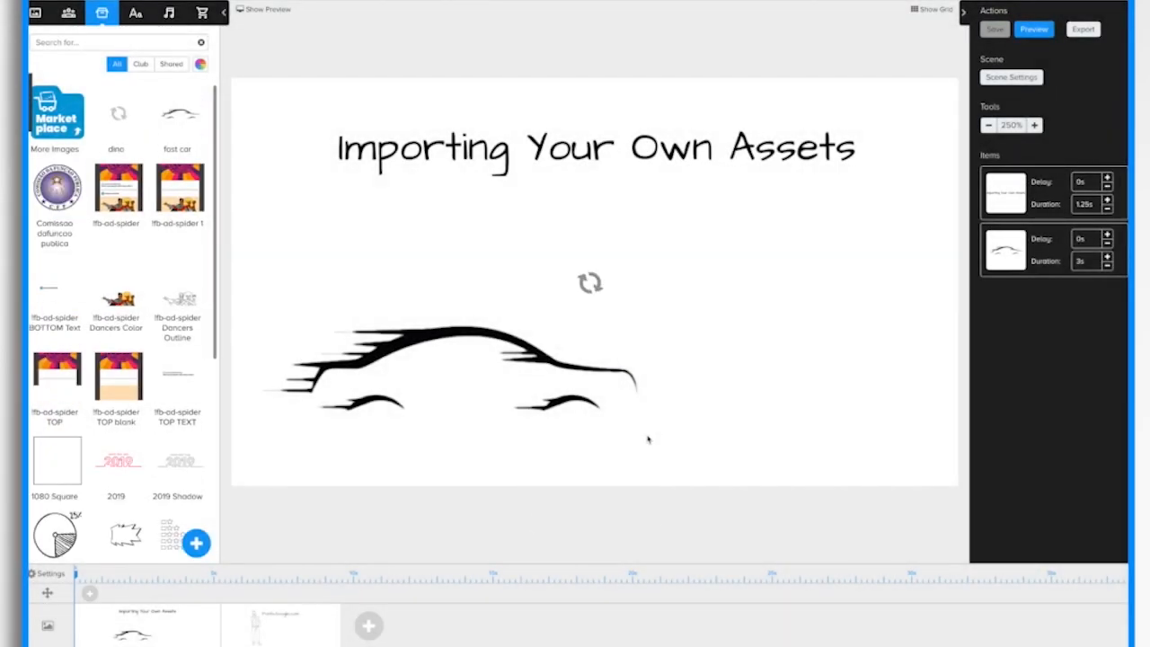
- Delete the car image from the scene and place the dinosaur centrally beneath the title
left_click(741, 339)
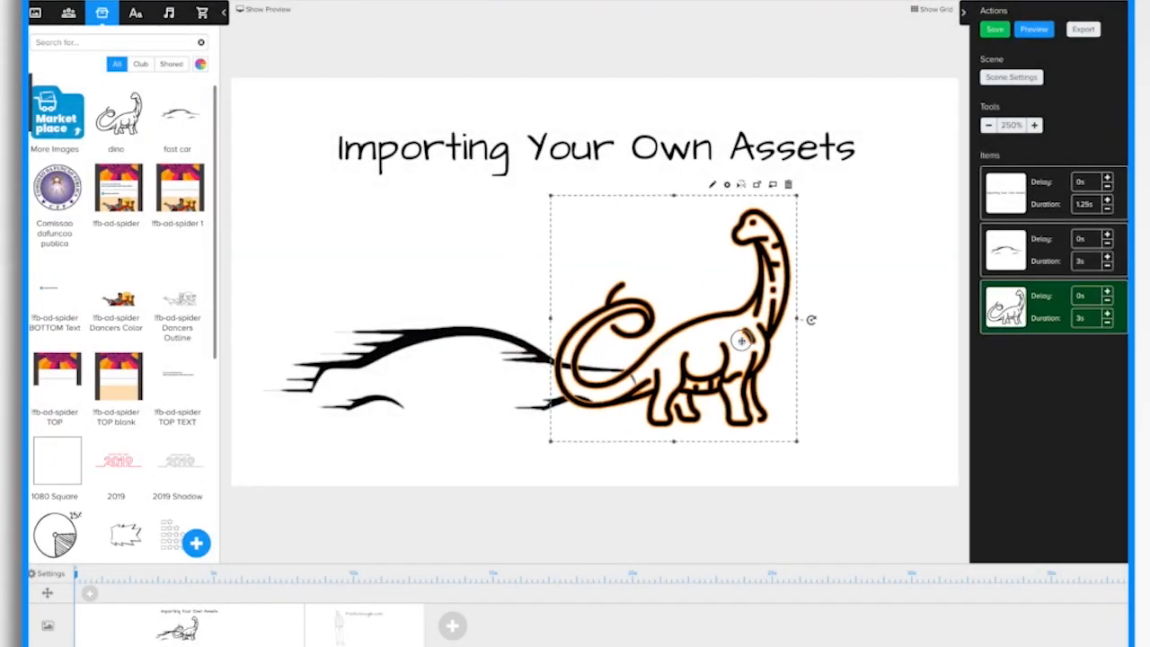
left_click_drag(741, 340, 835, 362)
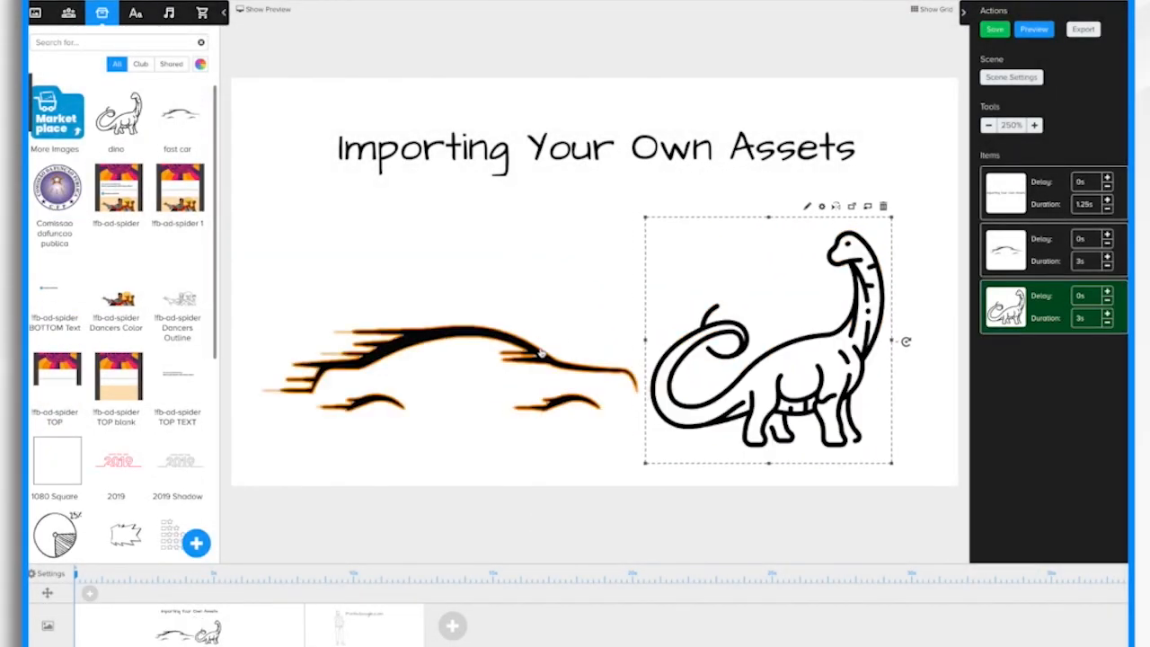
left_click(501, 341)
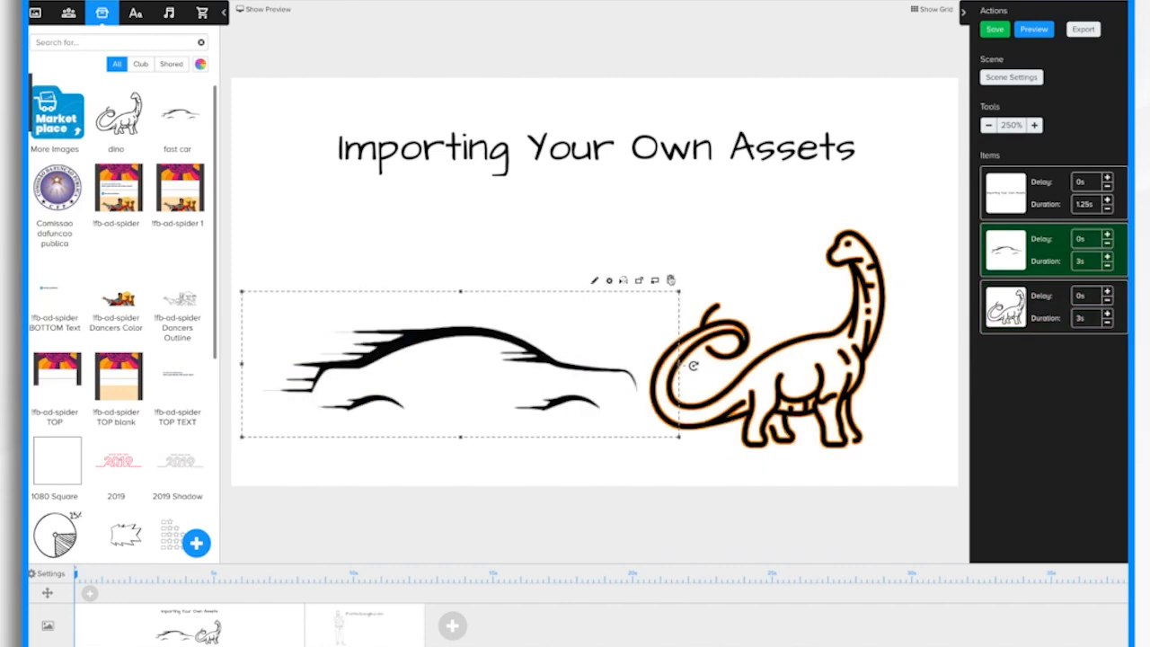
left_click(670, 281)
left_click(610, 356)
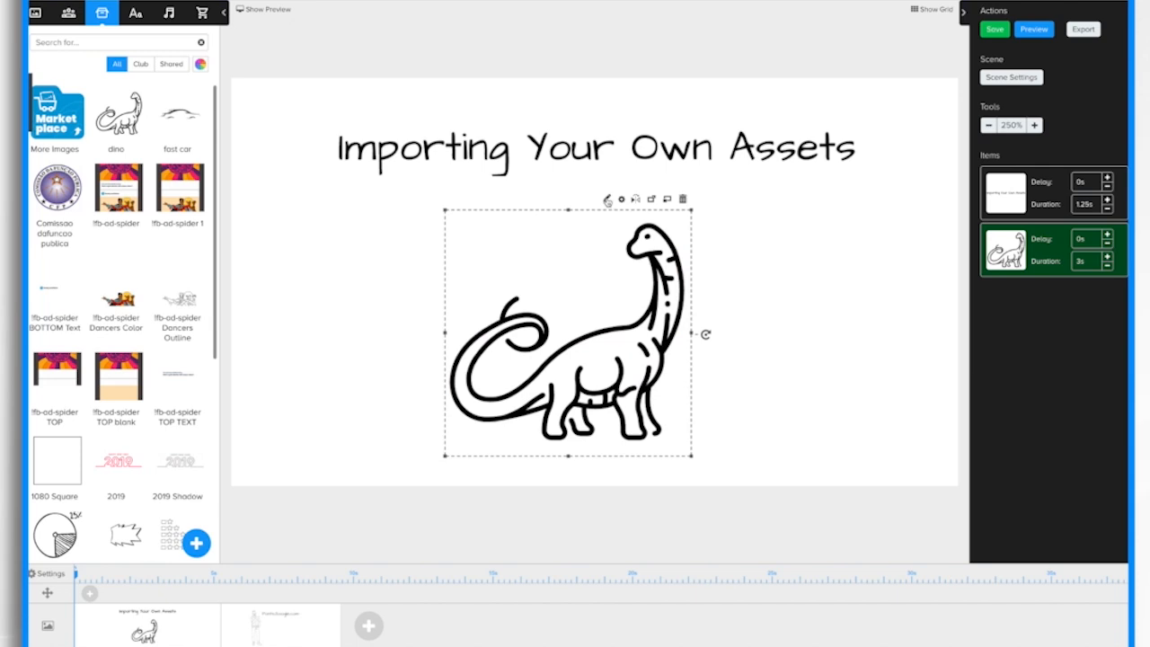
- Load the dinosaur's reveal paths from its SVG file, replacing the existing path, and save them, previewing the drawing animation
left_click(607, 200)
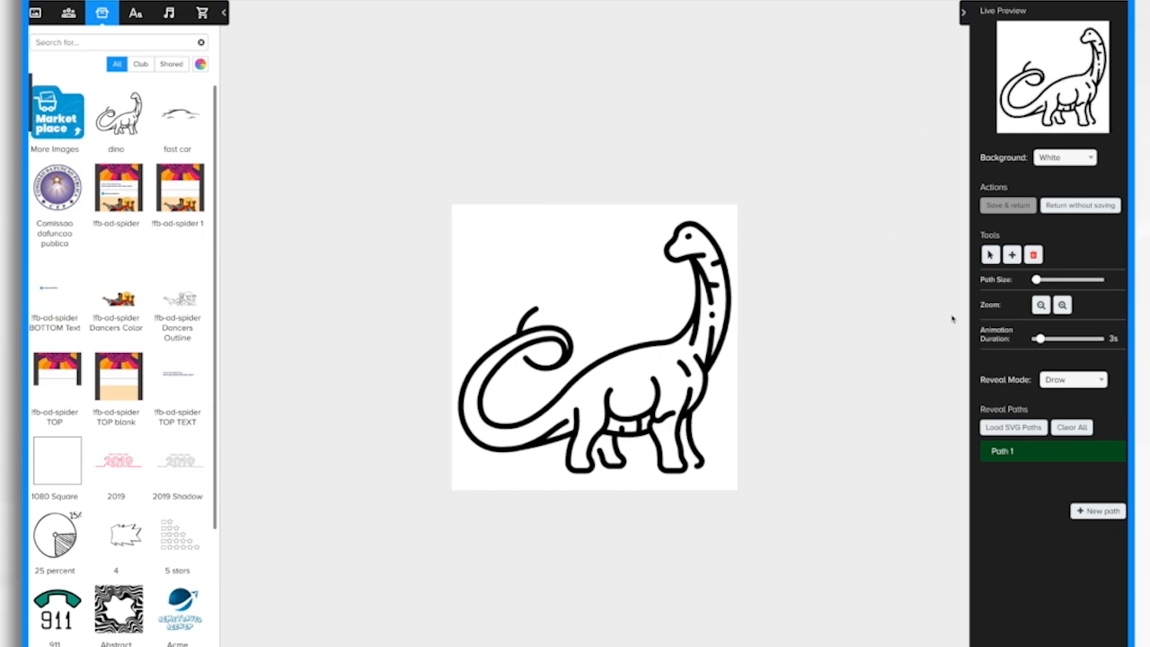
left_click(1013, 428)
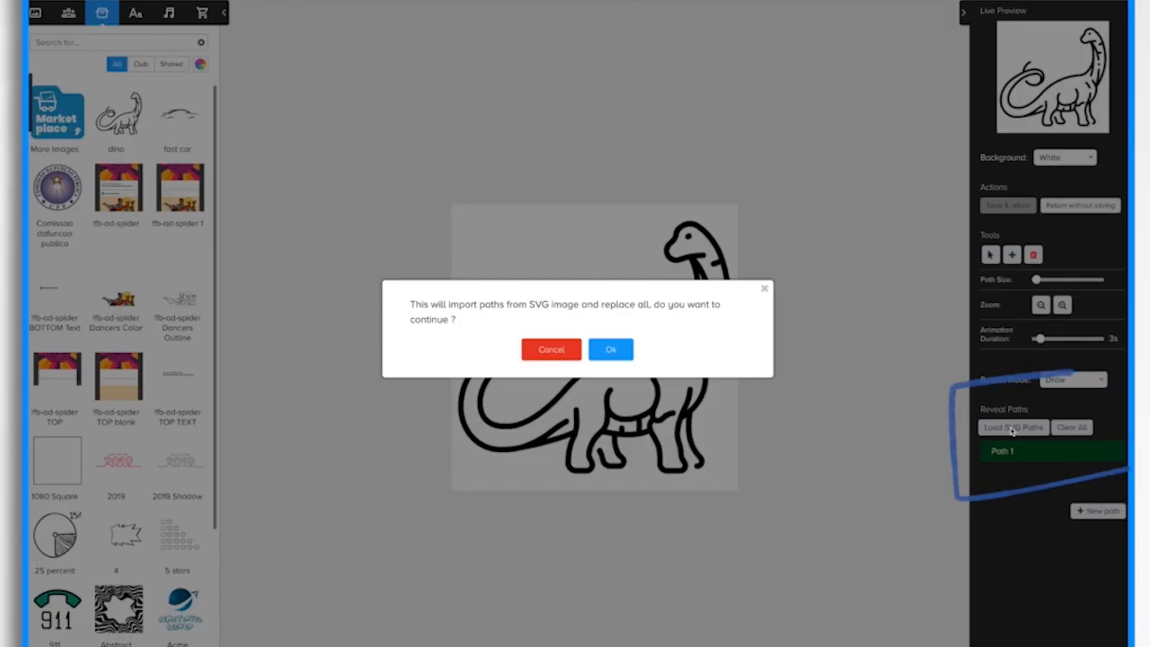
left_click(622, 350)
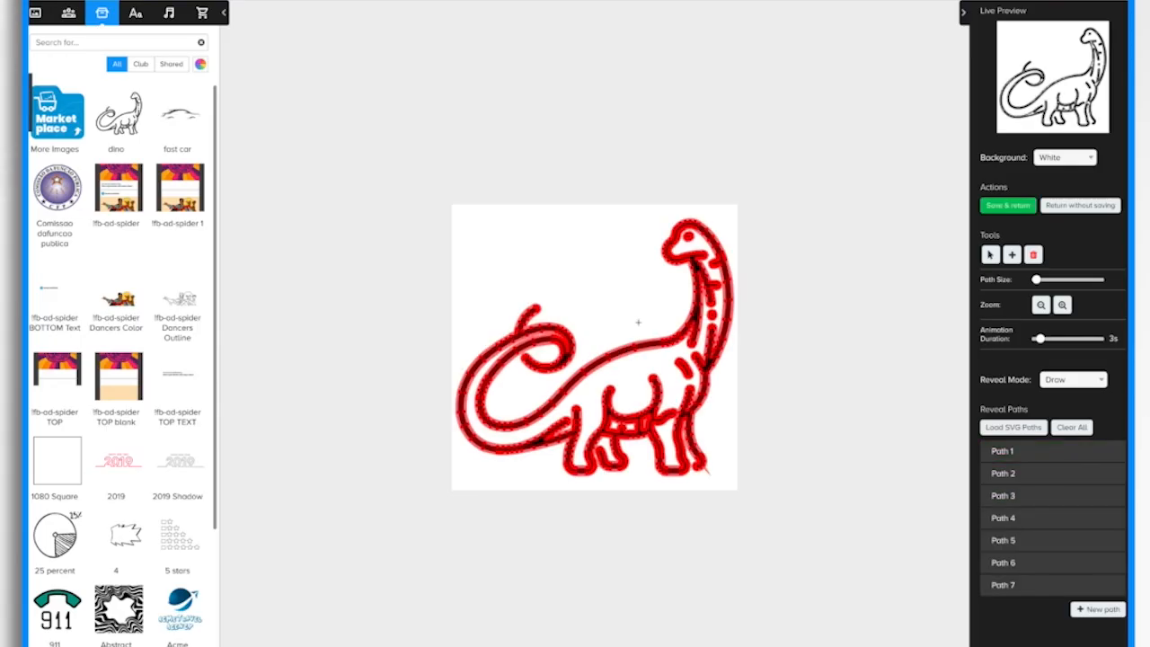
left_click(1009, 206)
left_click(1036, 30)
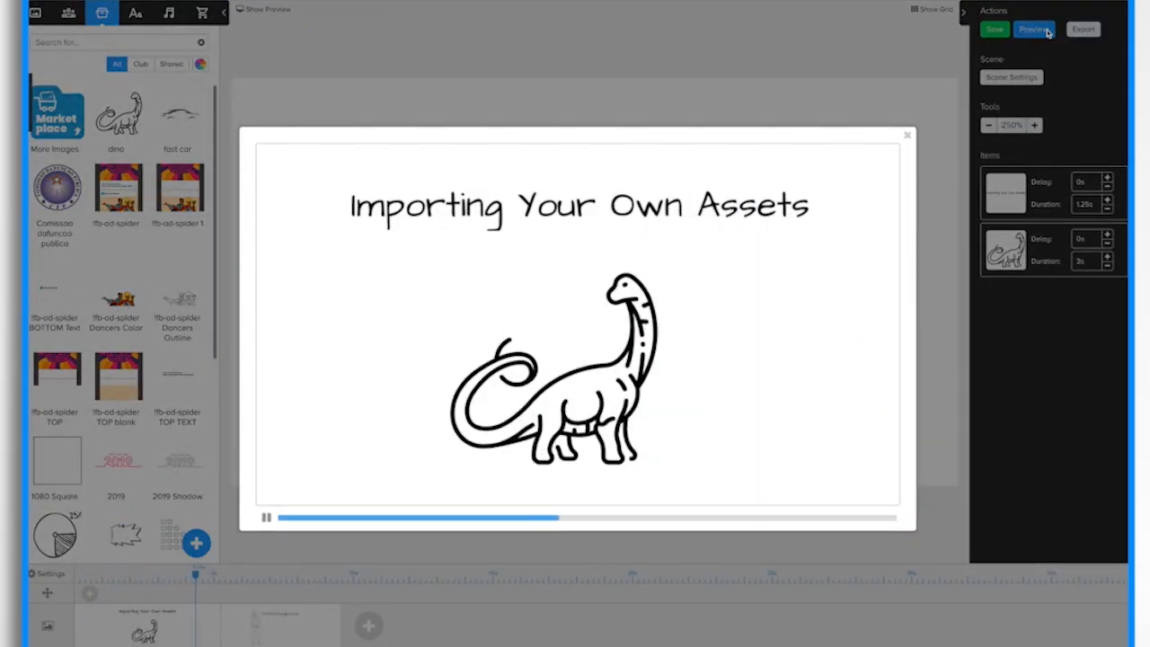
left_click(908, 134)
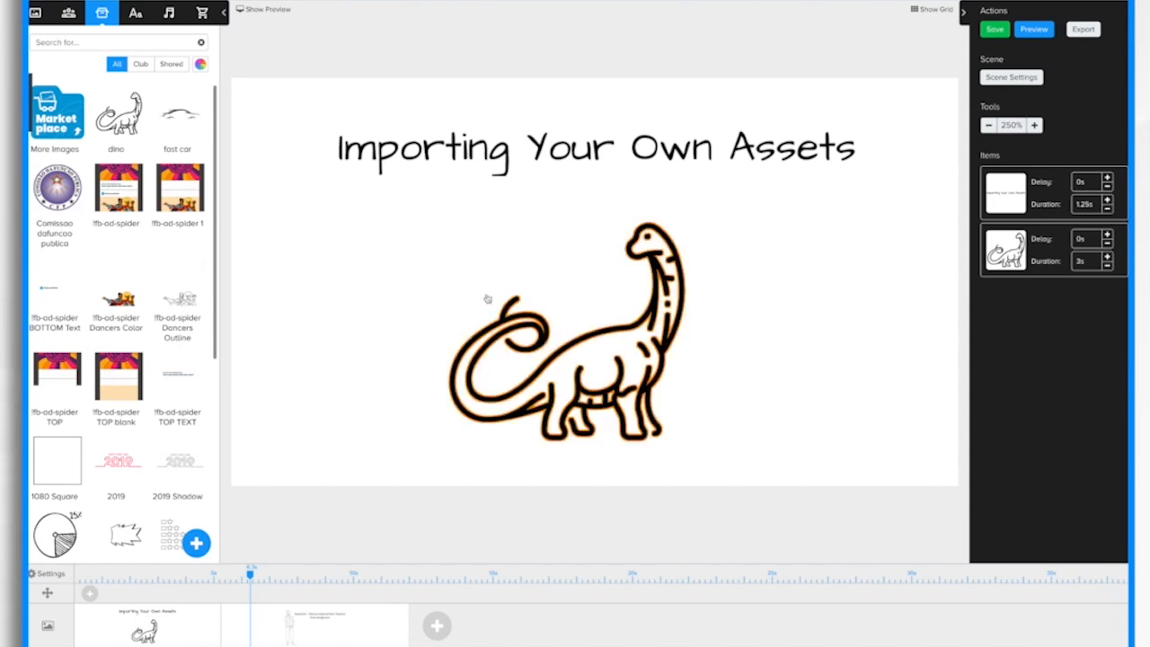
- Look at the dino prop's options and sharing form without sharing it, and view the shared props before listing all again
right_click(131, 123)
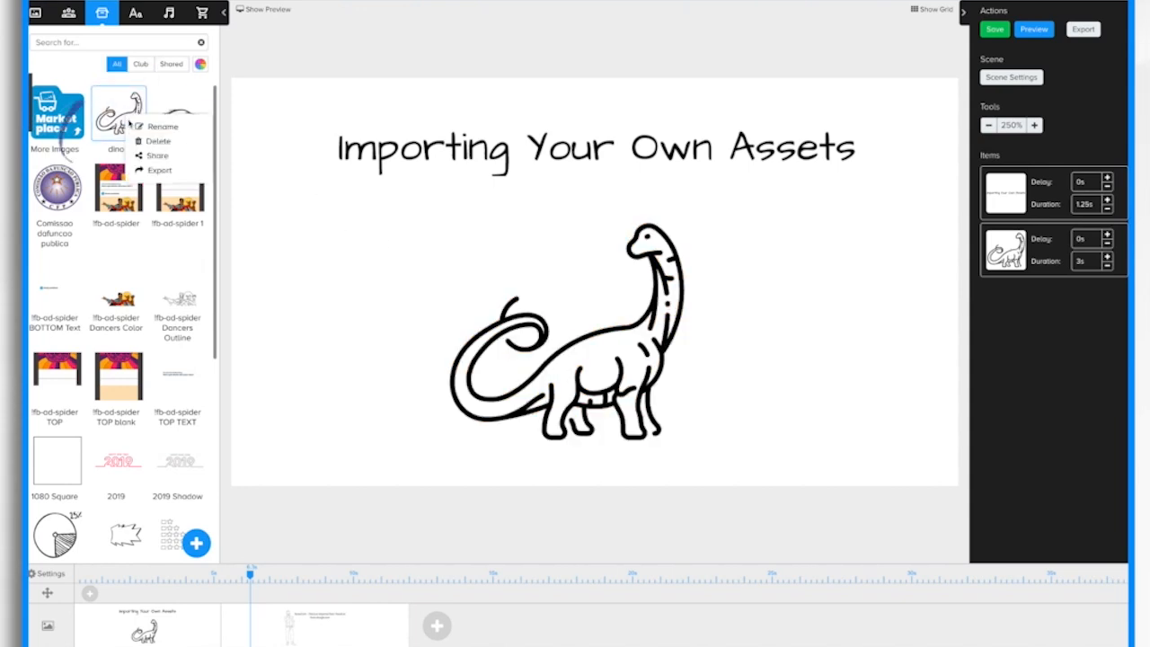
left_click(157, 156)
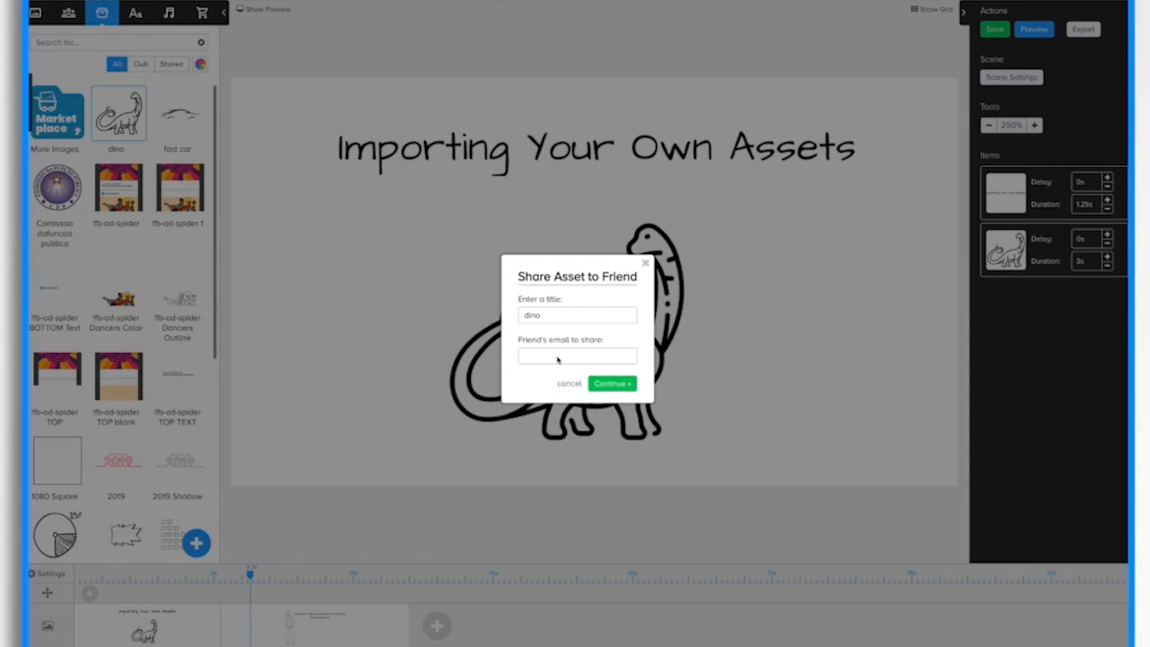
left_click(569, 384)
right_click(119, 129)
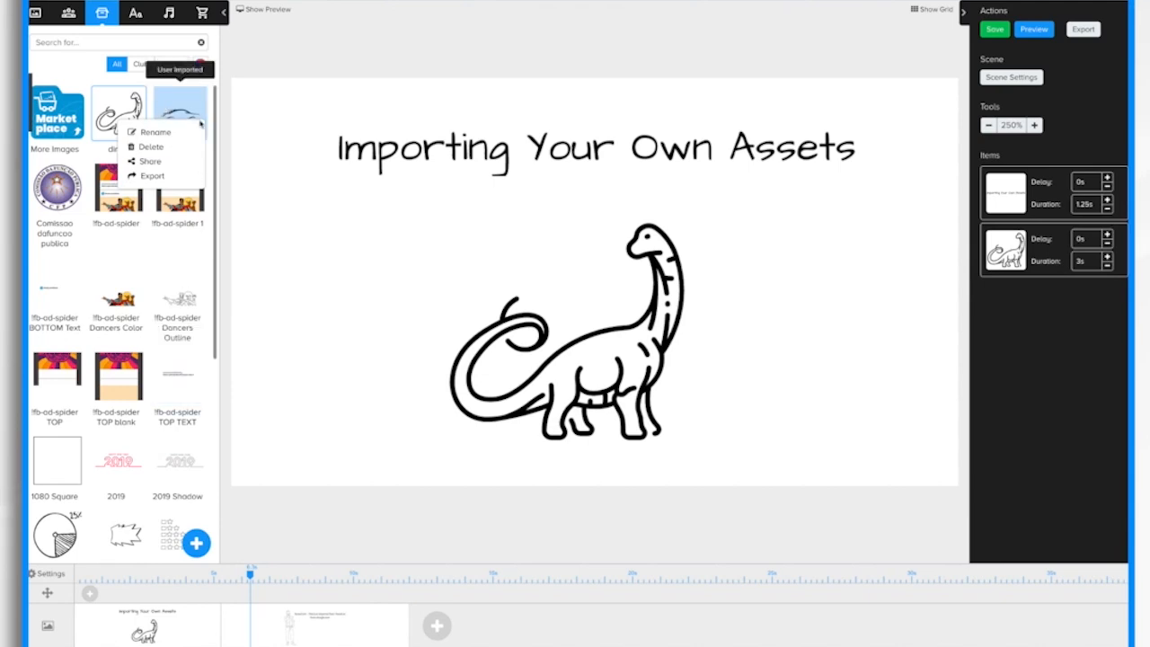
left_click(186, 87)
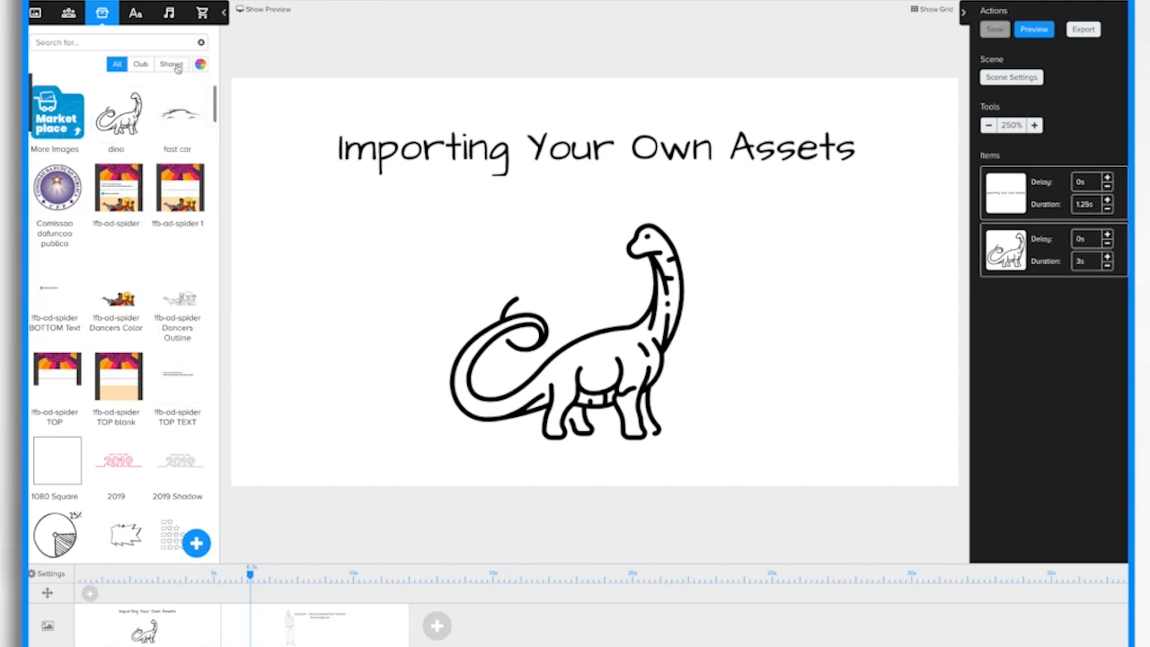
left_click(172, 65)
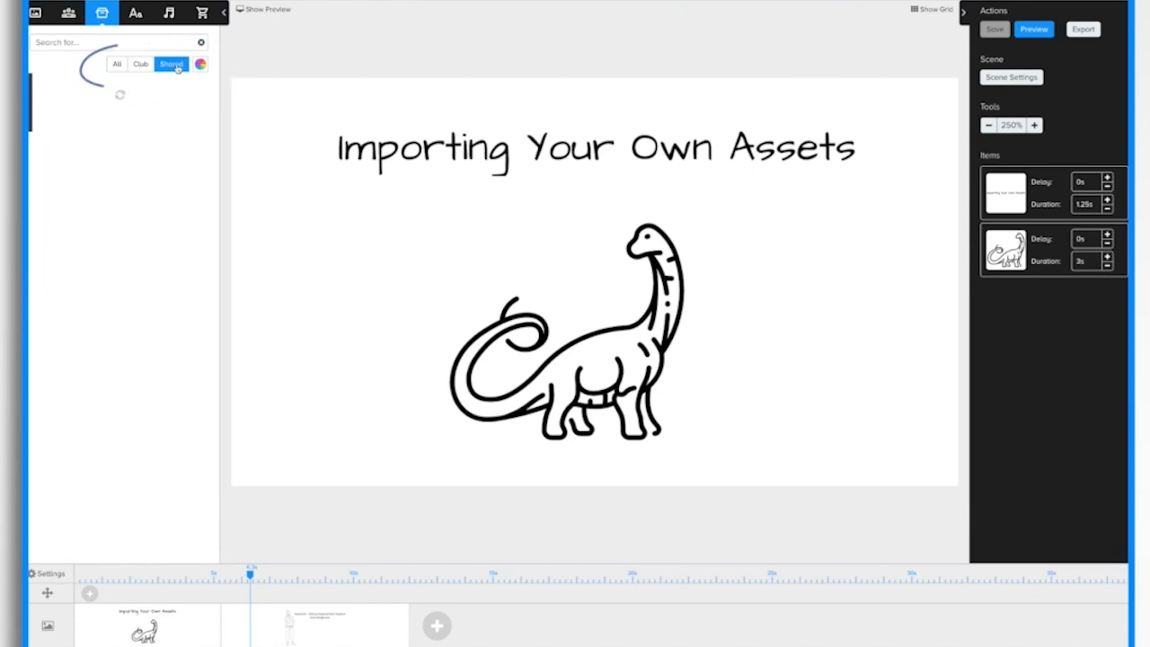
left_click(117, 64)
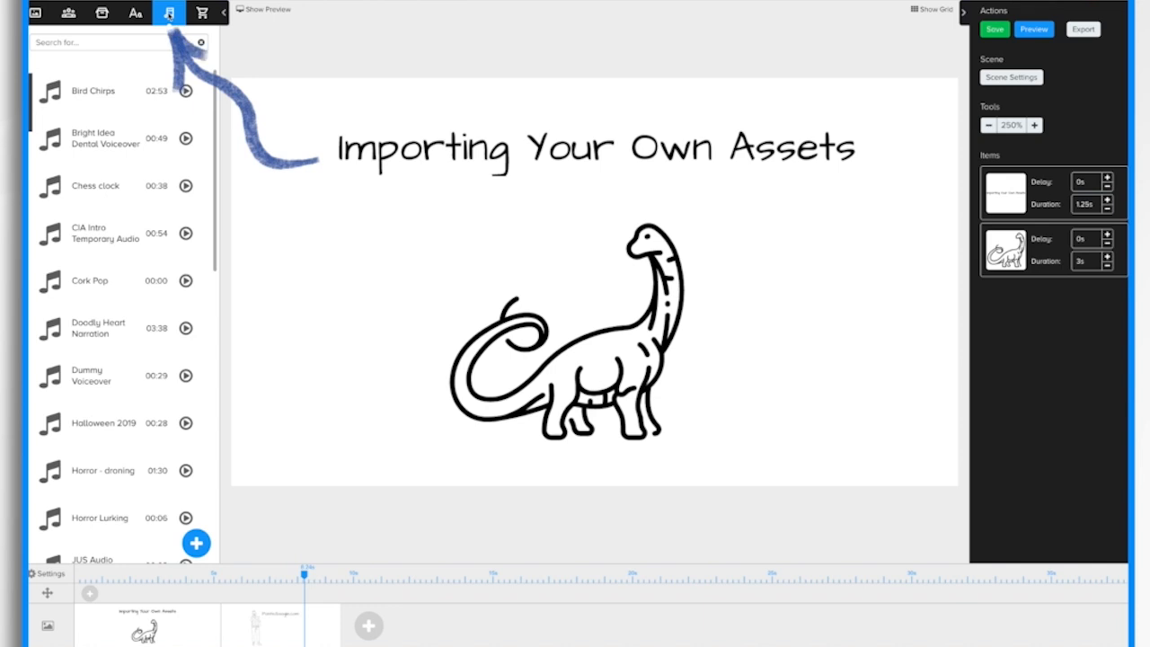
- Import AnimalBirdCart CTE01_18.4.mp3 as a new sound, keeping the title AnimalBirdCart CTE01_18.4
left_click(197, 543)
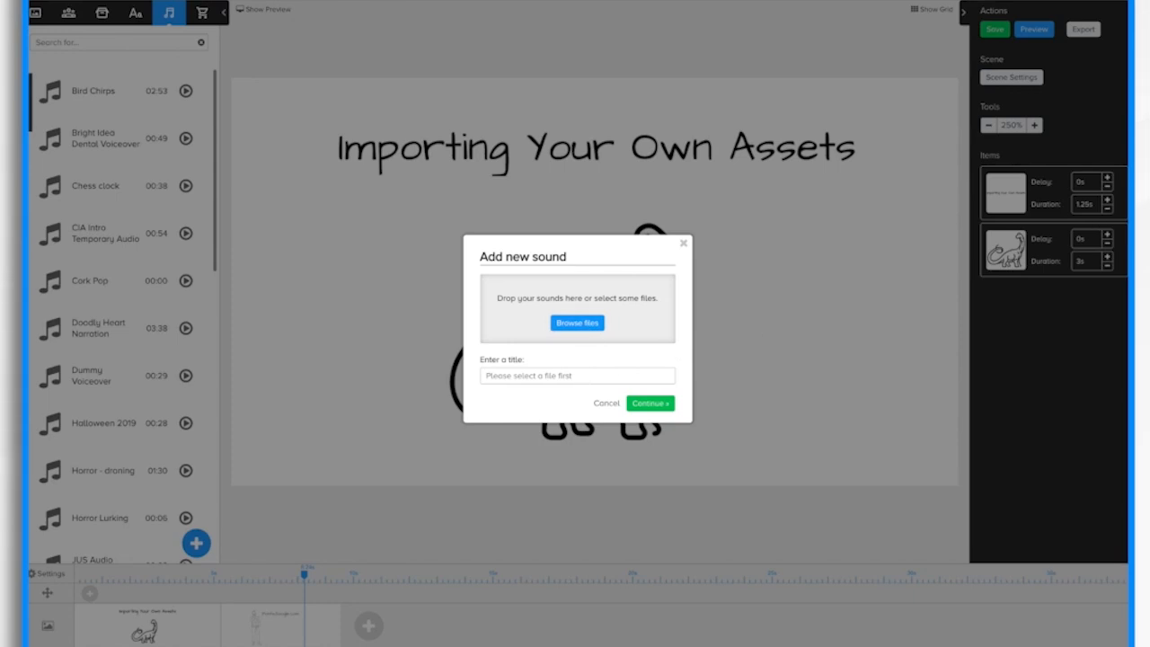
left_click_drag(1110, 175, 565, 314)
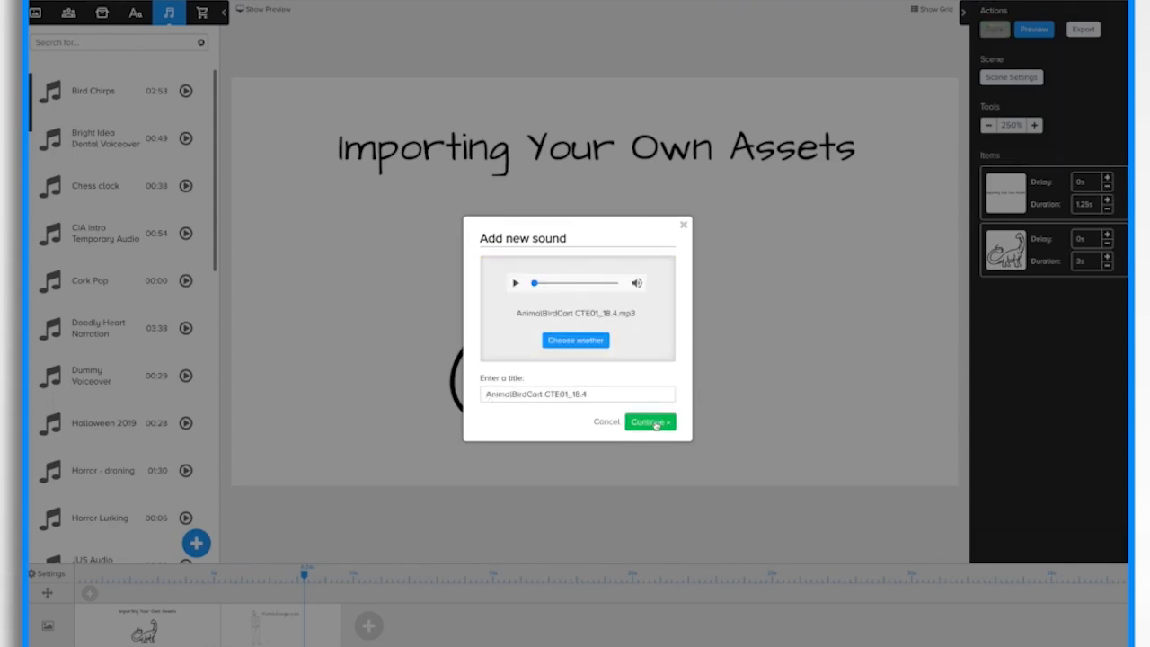
left_click(654, 422)
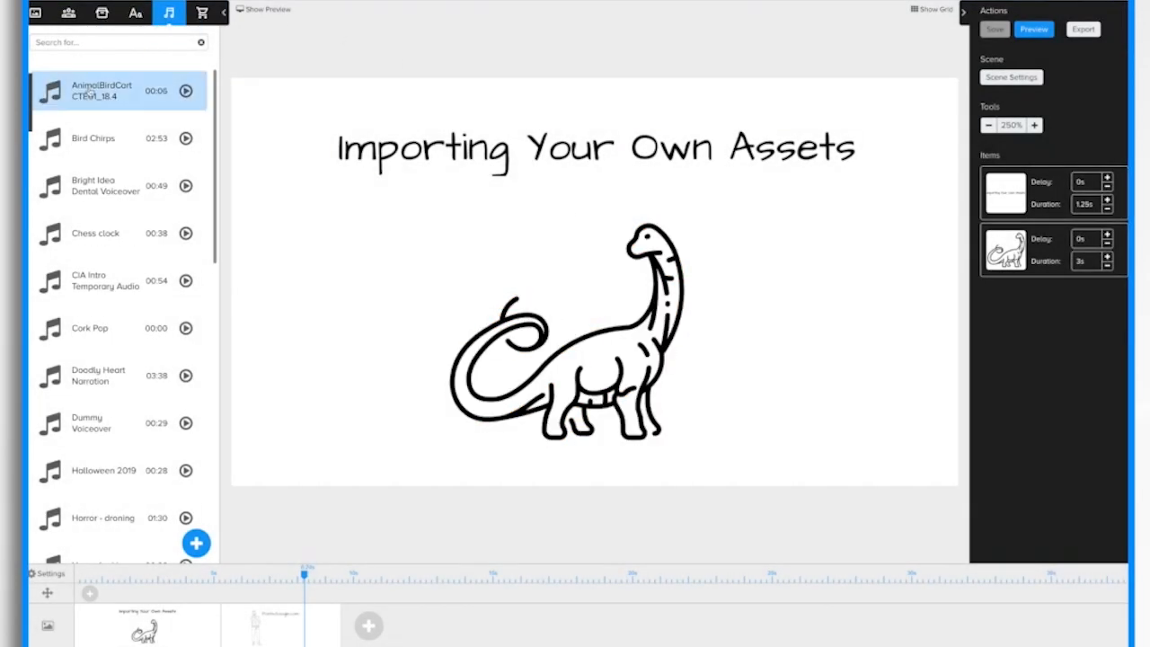
- Add the imported AnimalBirdCart sound to the timeline beneath the first scene and move the playhead back into that scene
left_click_drag(90, 91, 166, 641)
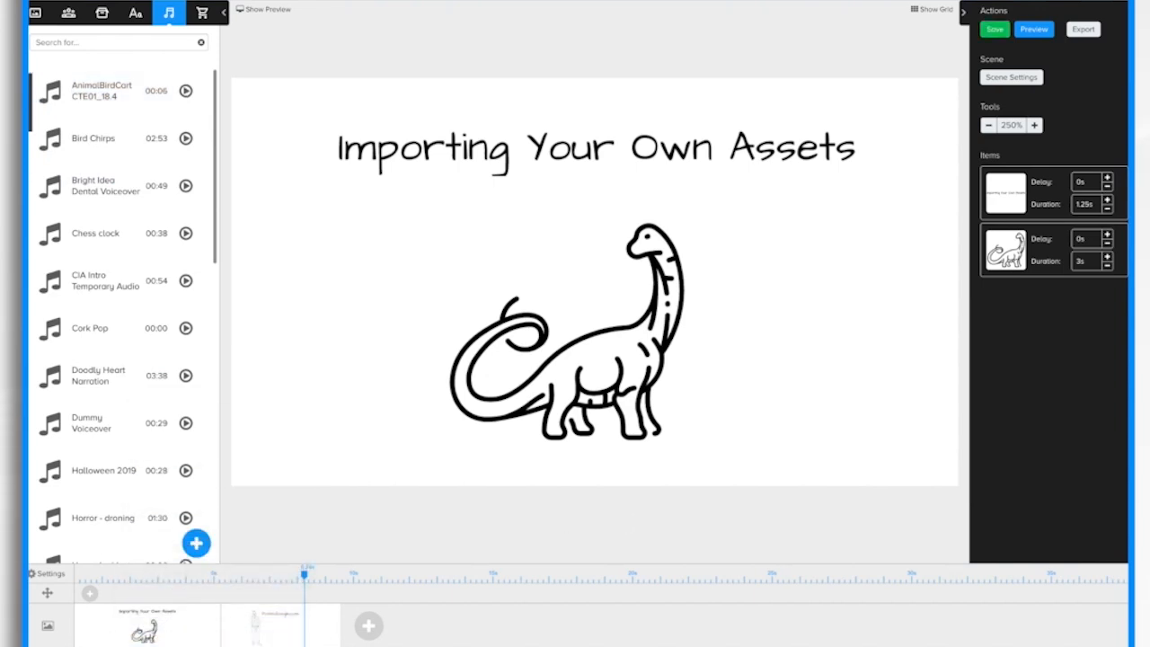
left_click_drag(305, 578, 186, 580)
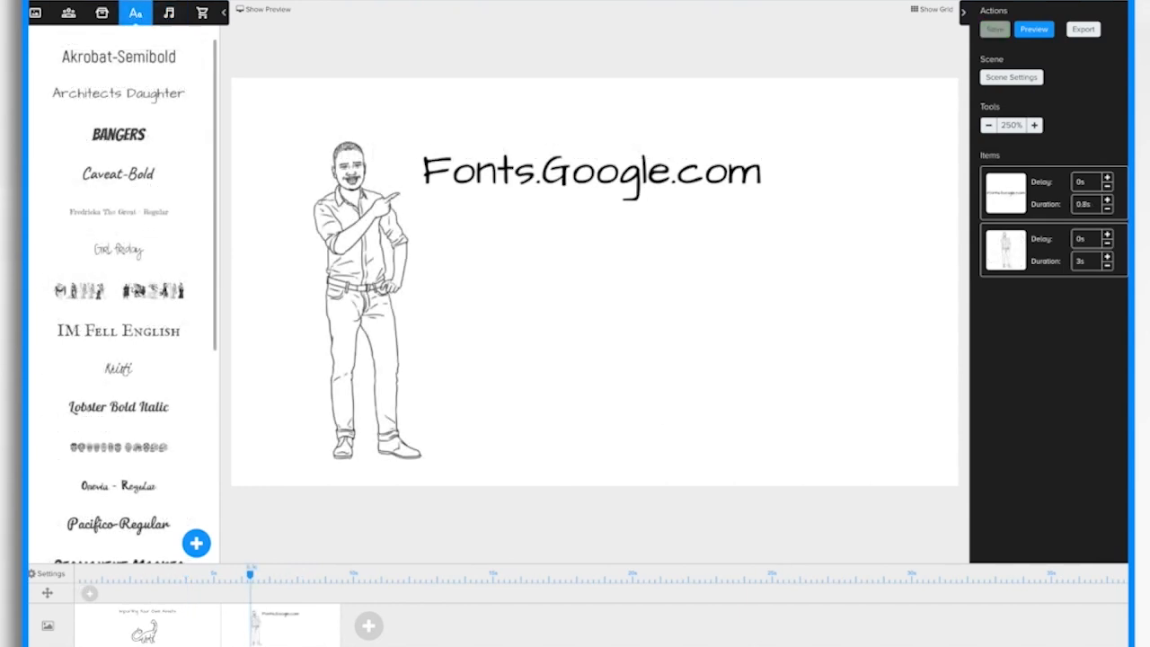
- Look through the whole list of fonts available for text
scroll(134, 446, "down", 4)
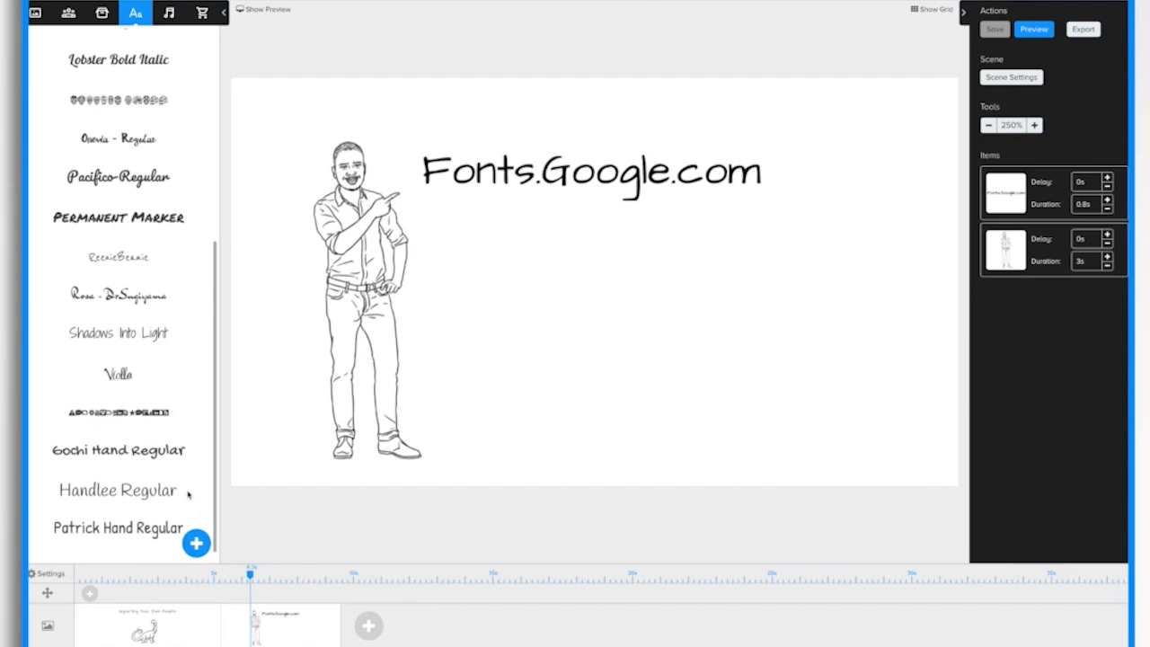
scroll(148, 359, "up", 3)
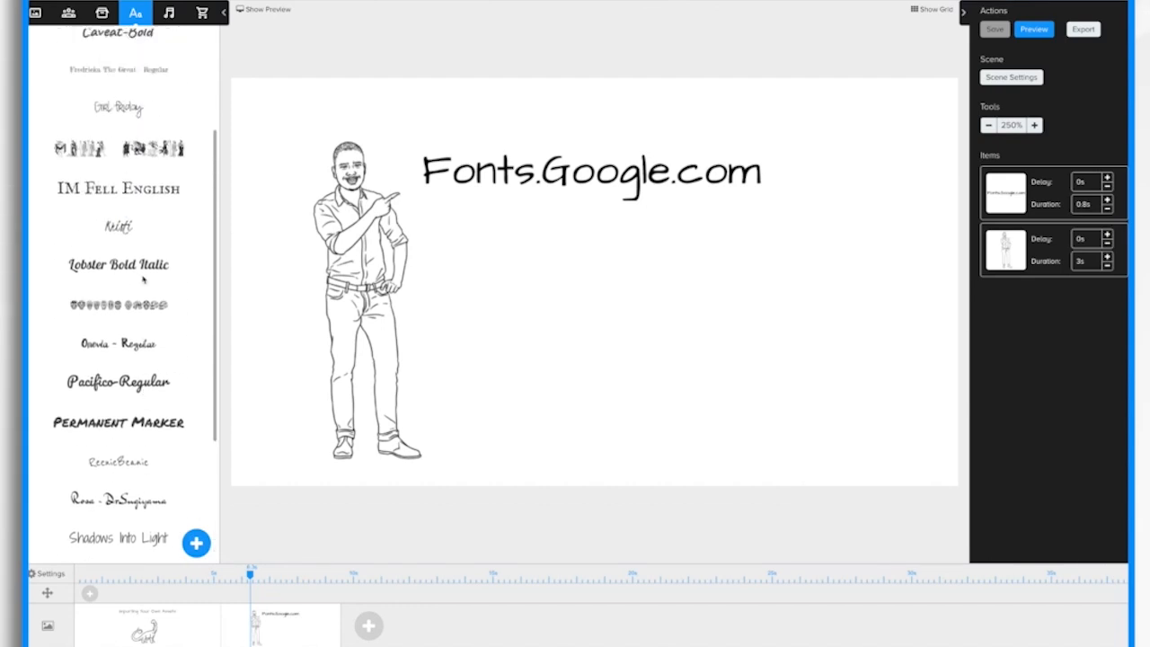
scroll(144, 282, "down", 1)
scroll(144, 281, "down", 2)
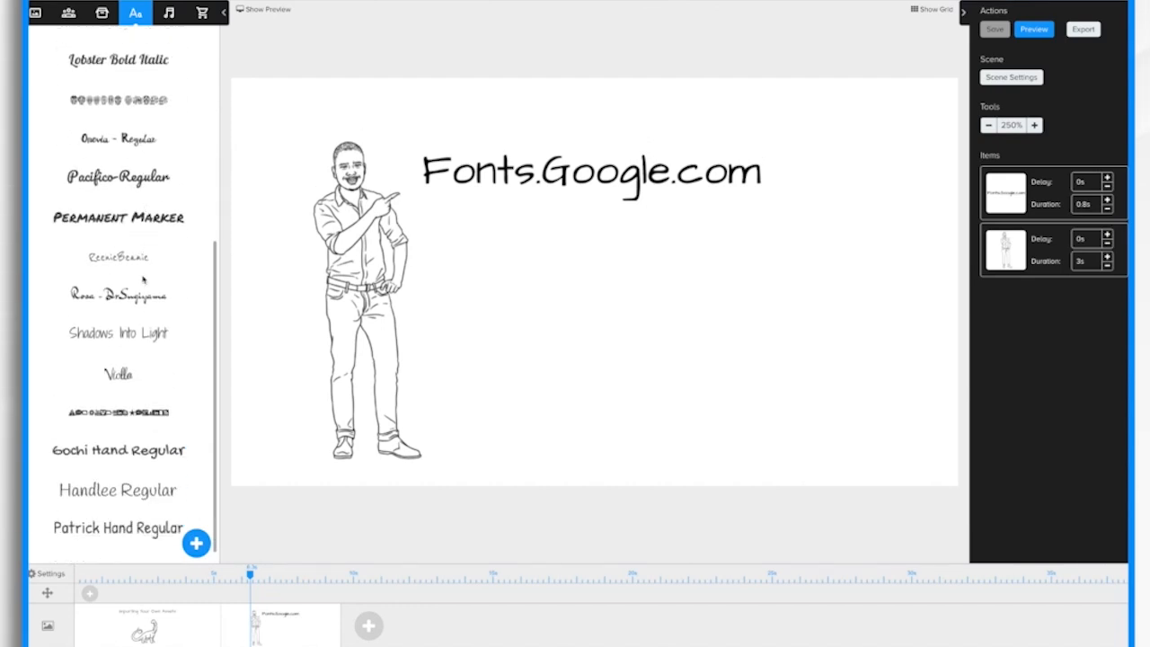
scroll(143, 281, "up", 4)
scroll(144, 279, "down", 1)
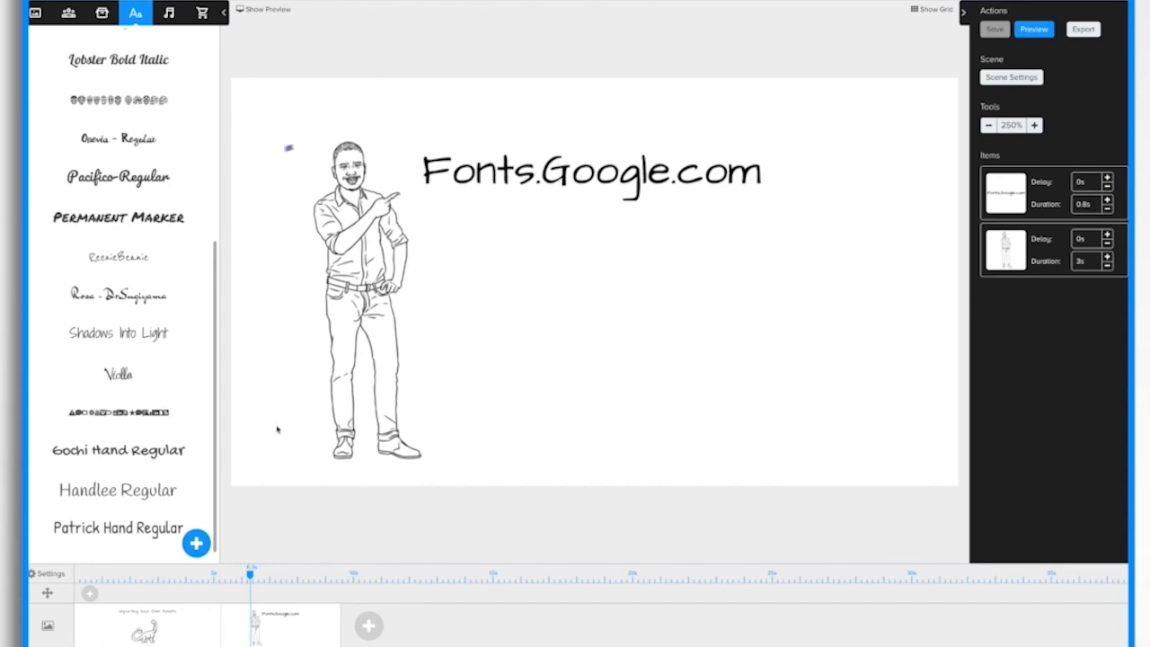
- Import Acme-Regular.ttf from the Acme folder in Downloads as a new font, keeping the title Acme-Regular
left_click(199, 553)
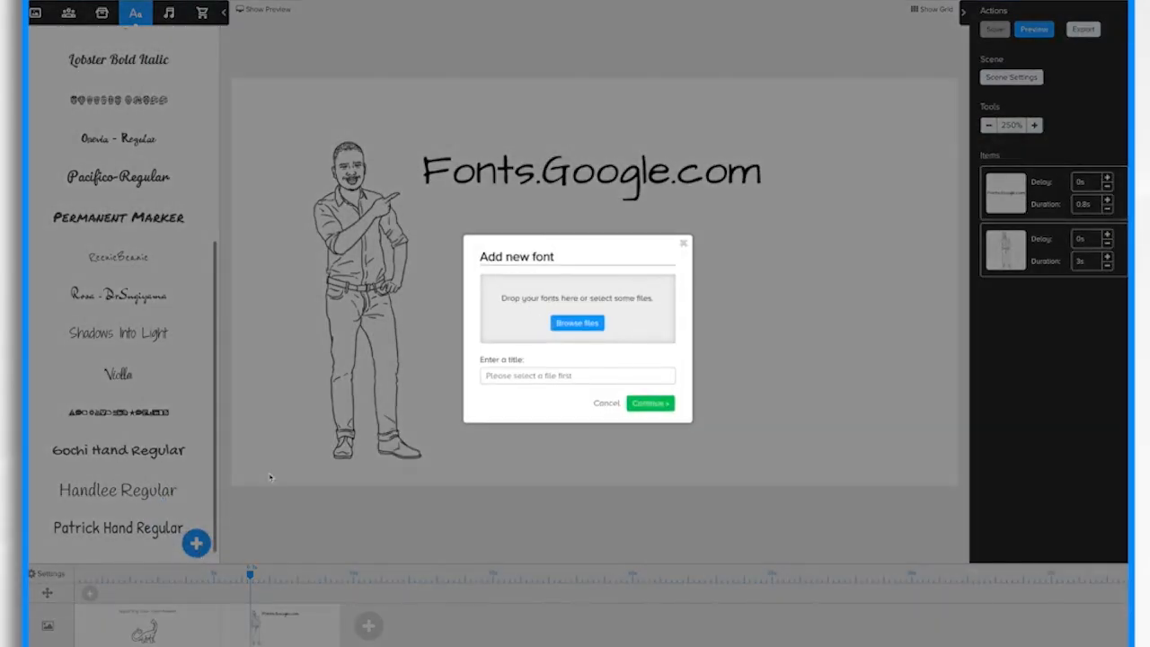
left_click(577, 323)
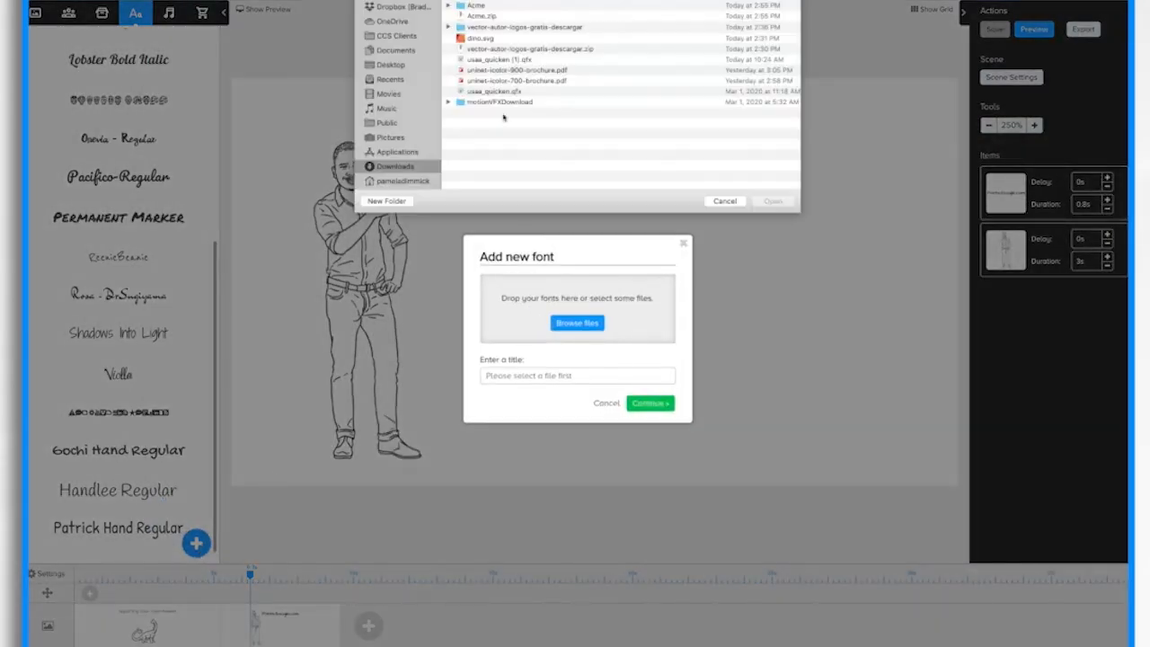
double_click(476, 7)
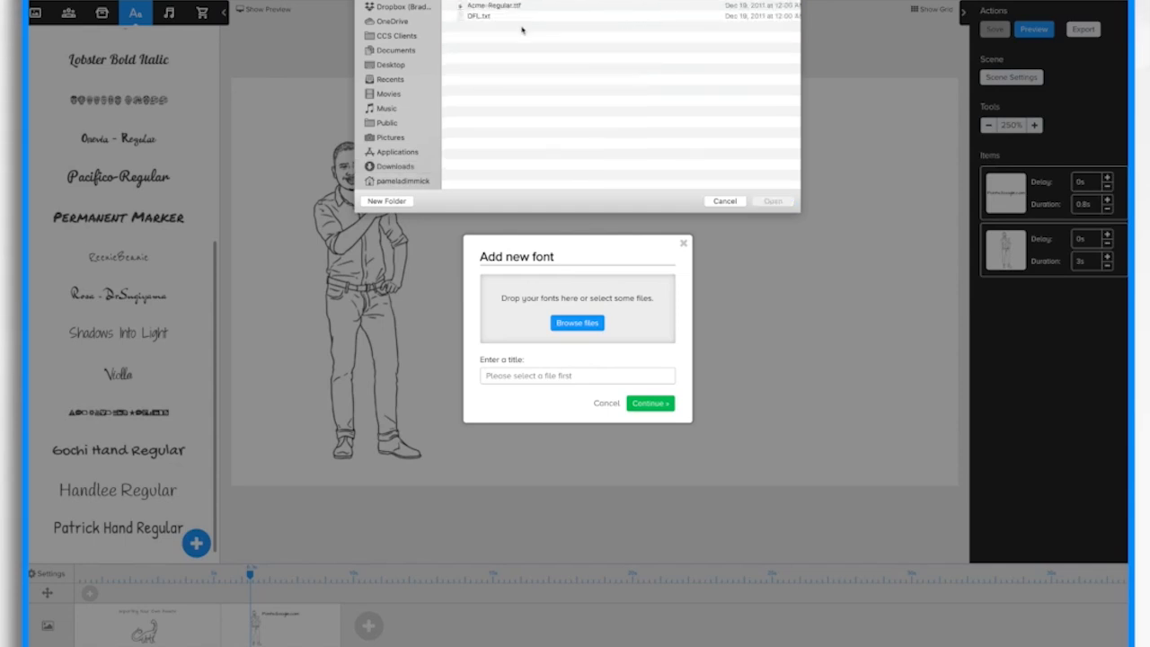
left_click(505, 6)
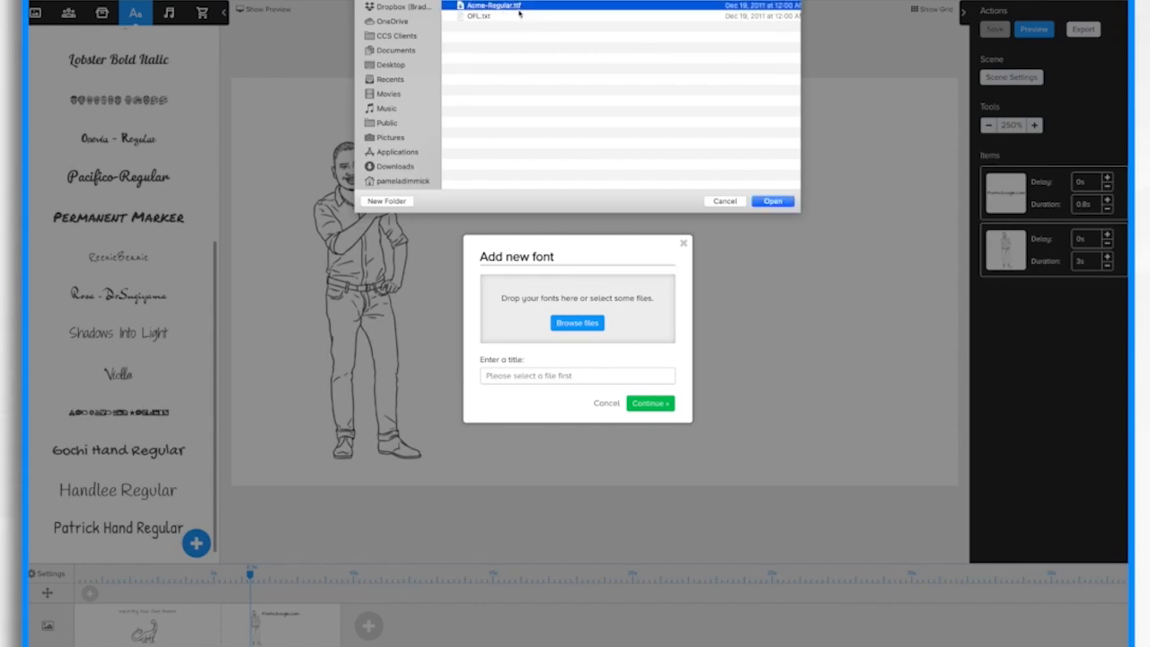
left_click(775, 201)
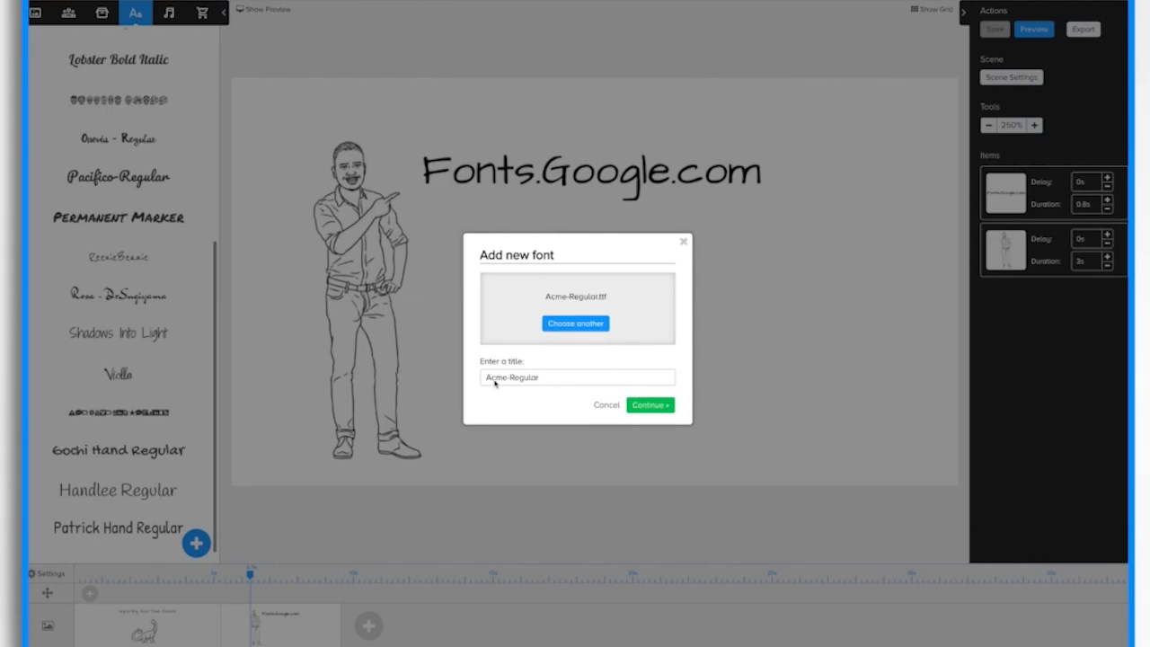
left_click(650, 405)
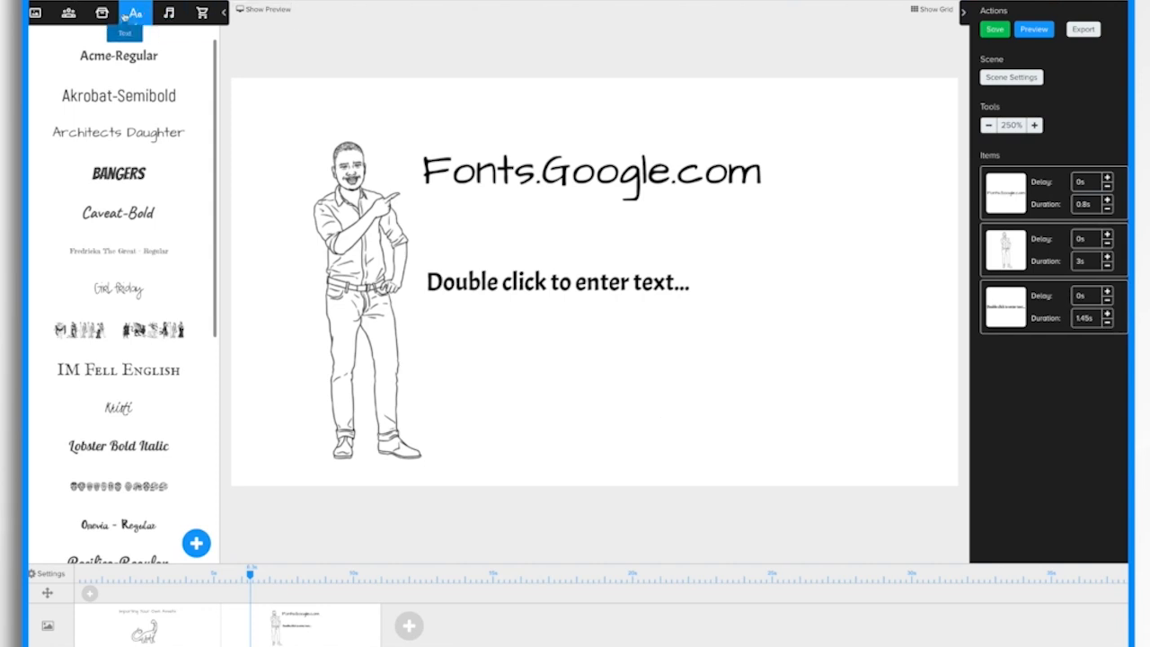
- Change the Acme-Regular placeholder text to "Acme Font -- This is an imported font I found on Fonts.Google.com" and reposition it on the canvas
double_click(538, 285)
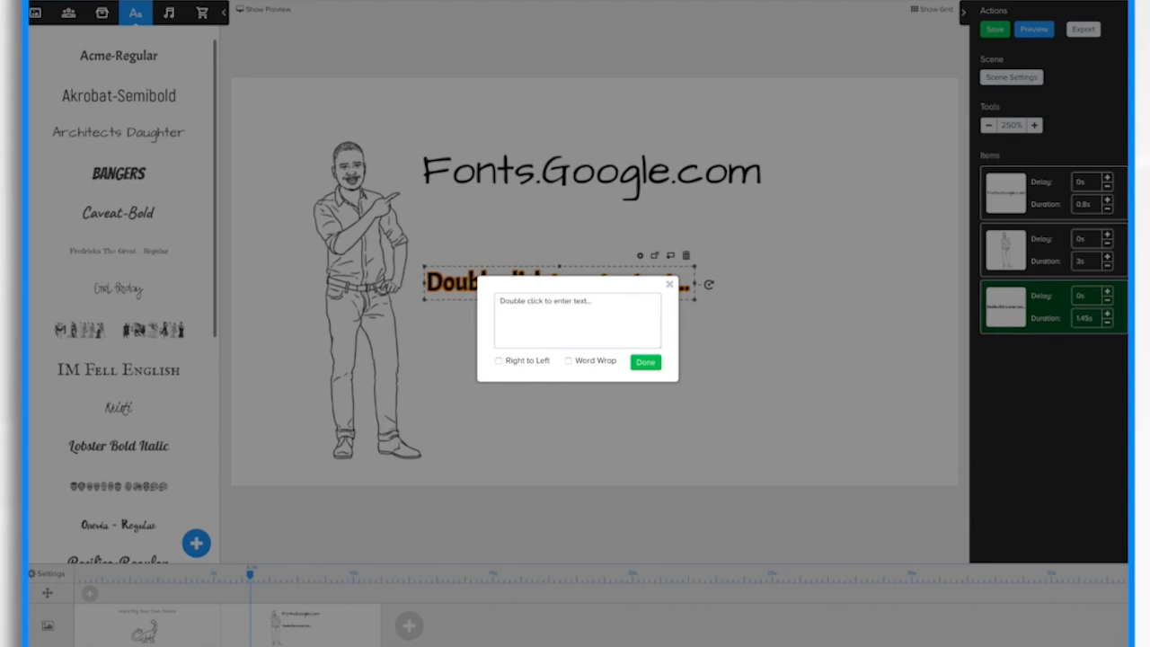
key("ctrl+a")
type("Acme Font - This is an imported font I found on Fonts.Google.com")
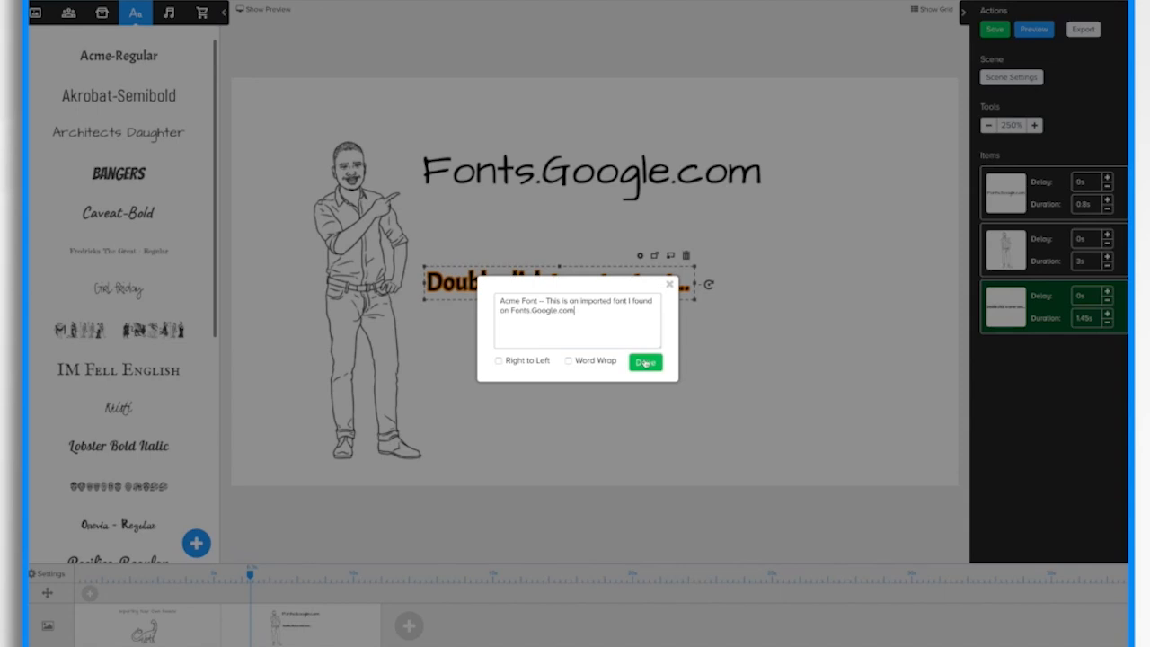
left_click(646, 364)
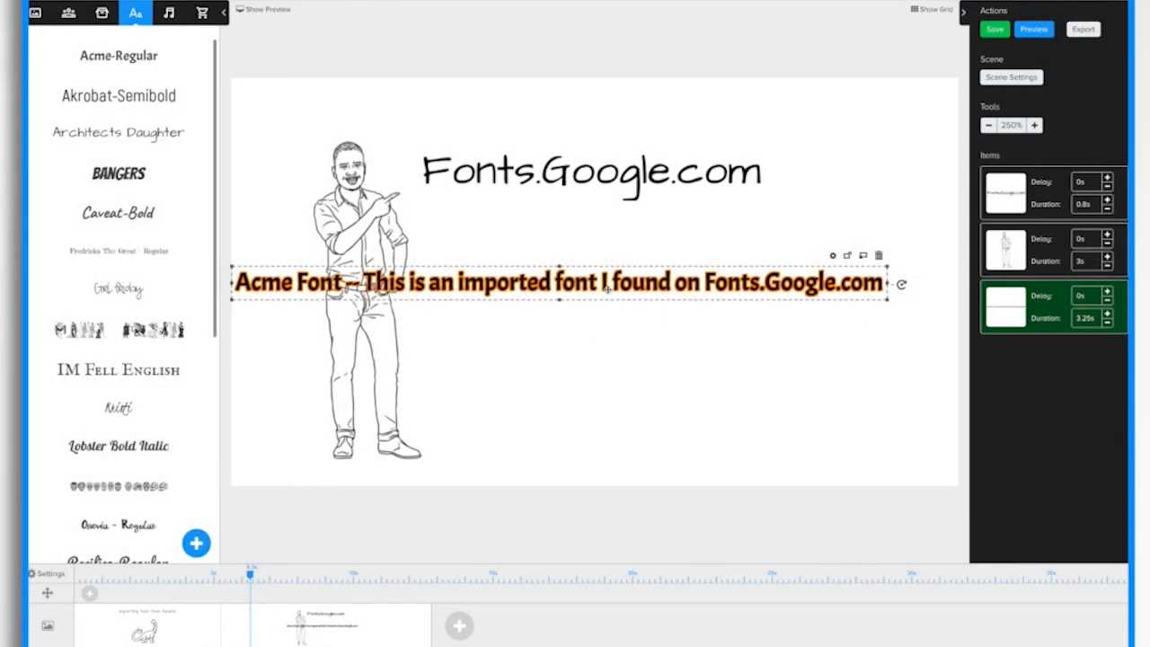
mouse_move(671, 280)
left_mouse_down()
mouse_move(685, 276)
mouse_move(657, 275)
left_mouse_up()
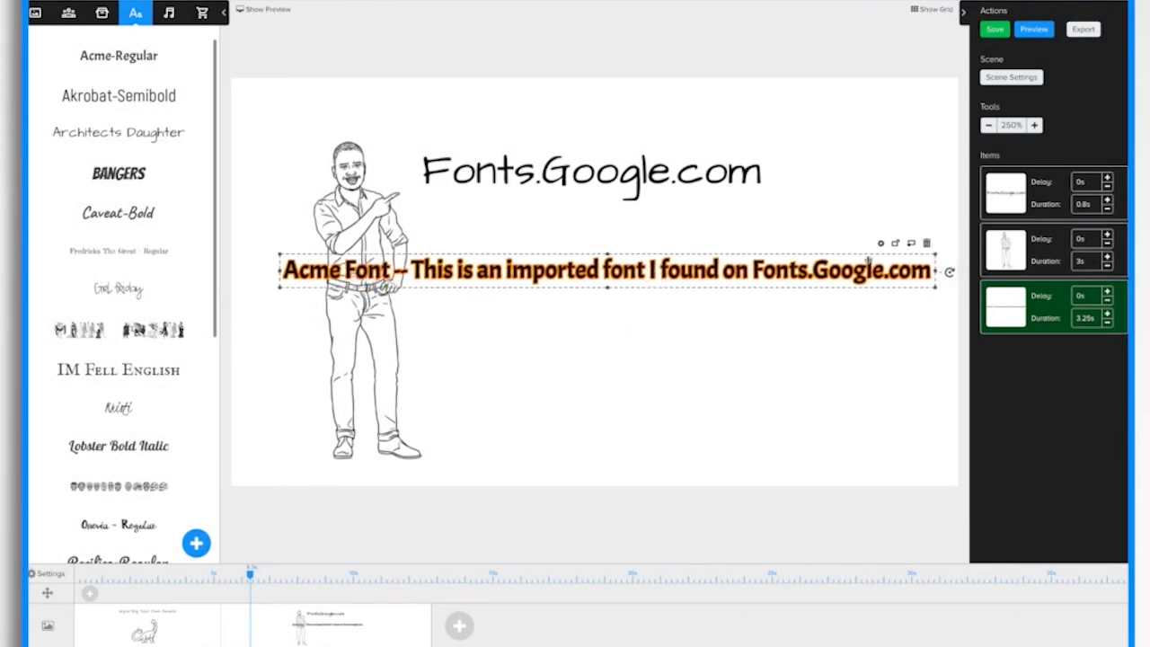
- Enable Word Wrap for the Acme text, leaving Right to Left off, and widen its box into two lines beneath the Fonts.Google.com heading
left_click(896, 244)
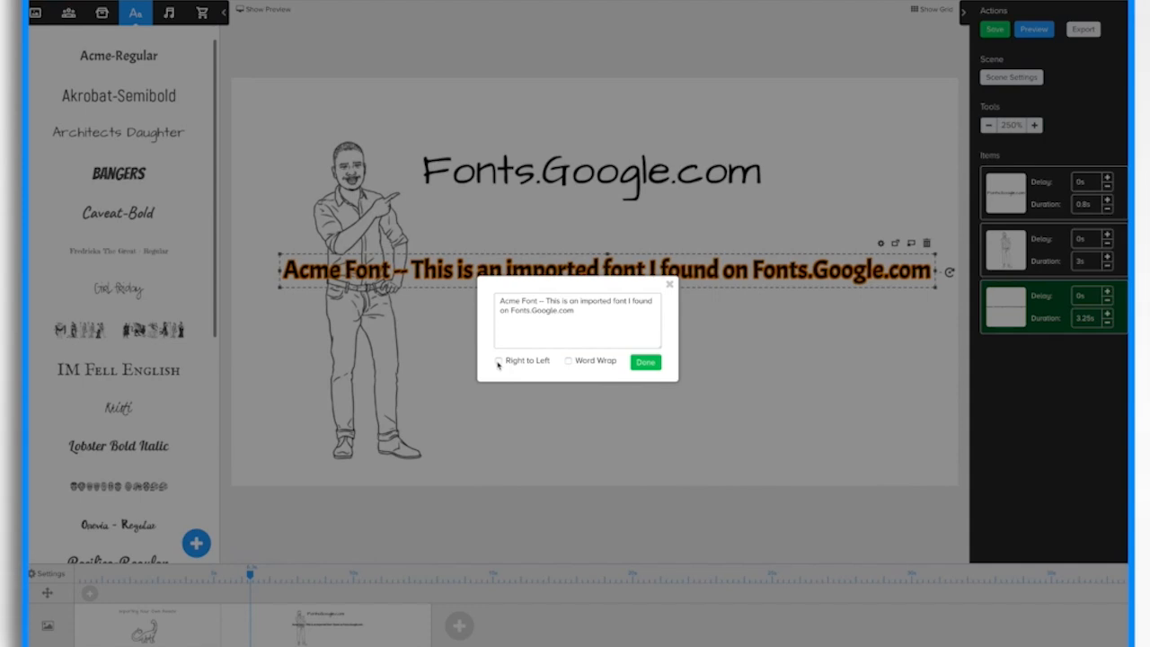
left_click(498, 361)
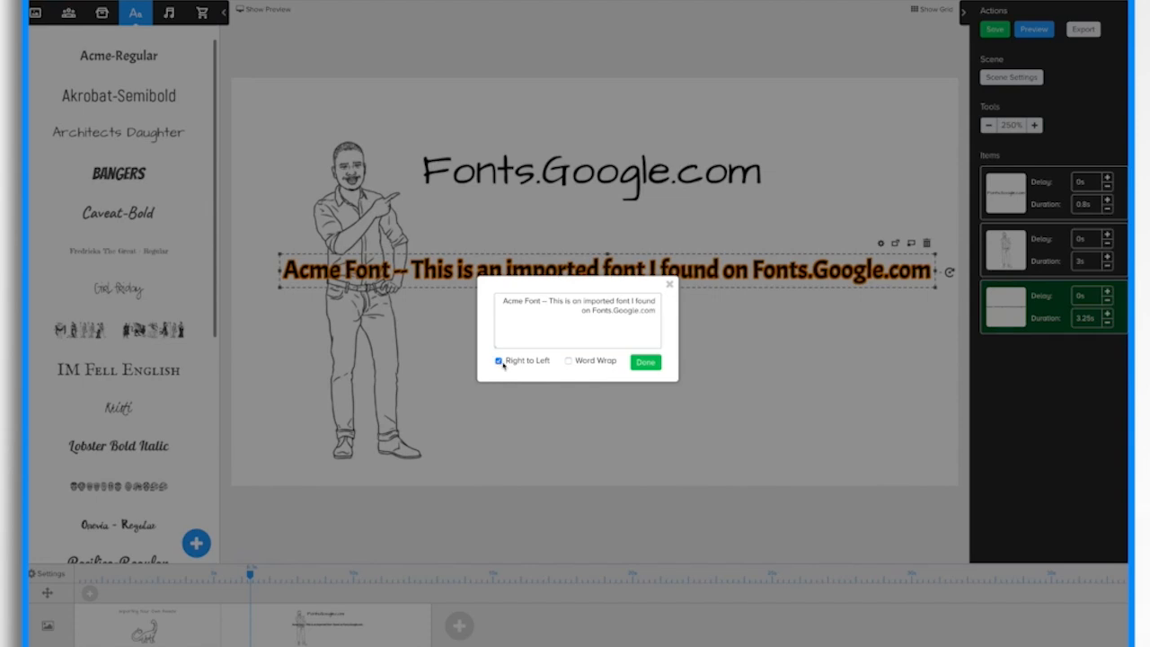
left_click(499, 362)
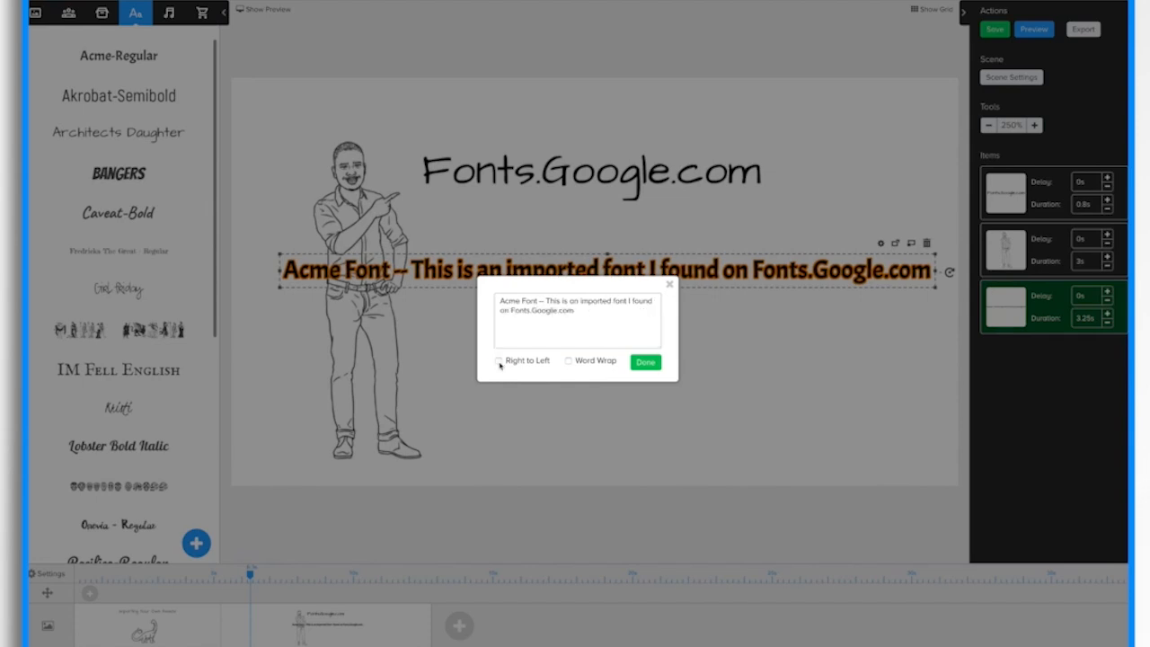
left_click(568, 361)
left_click(643, 363)
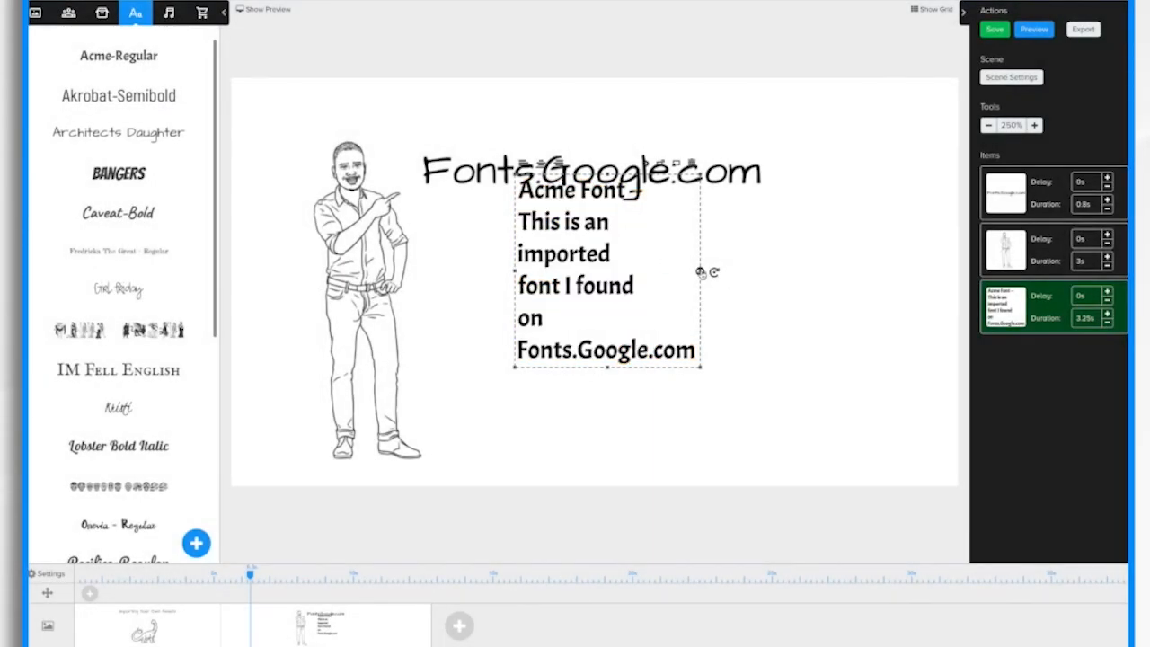
left_click_drag(702, 271, 867, 268)
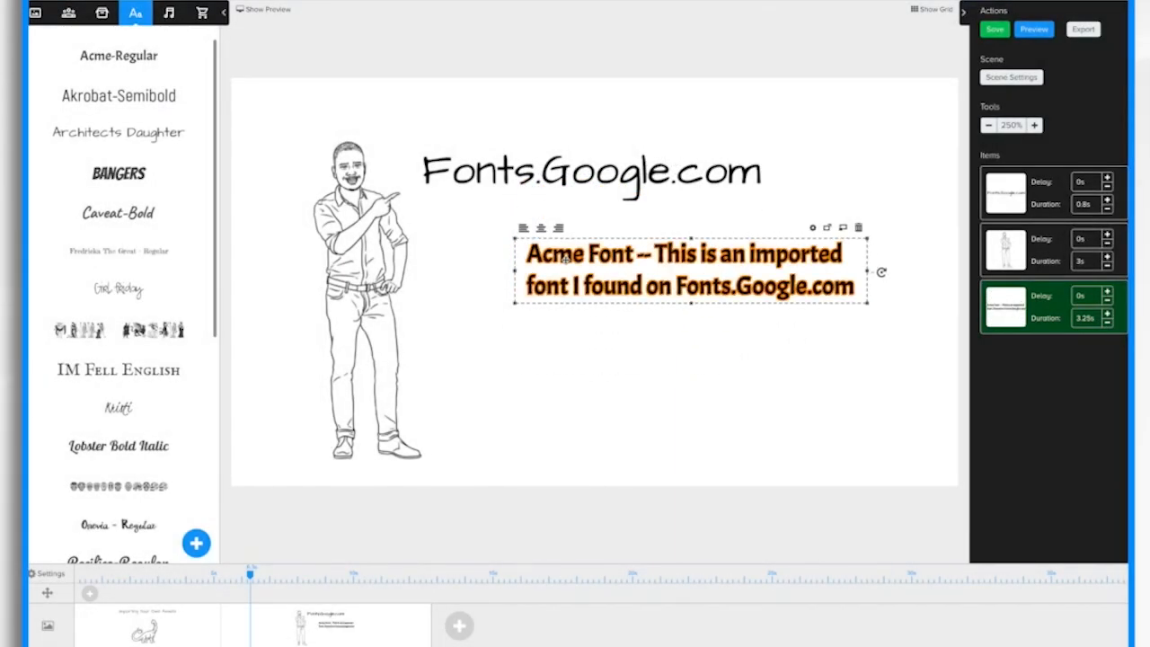
left_click_drag(657, 277, 591, 274)
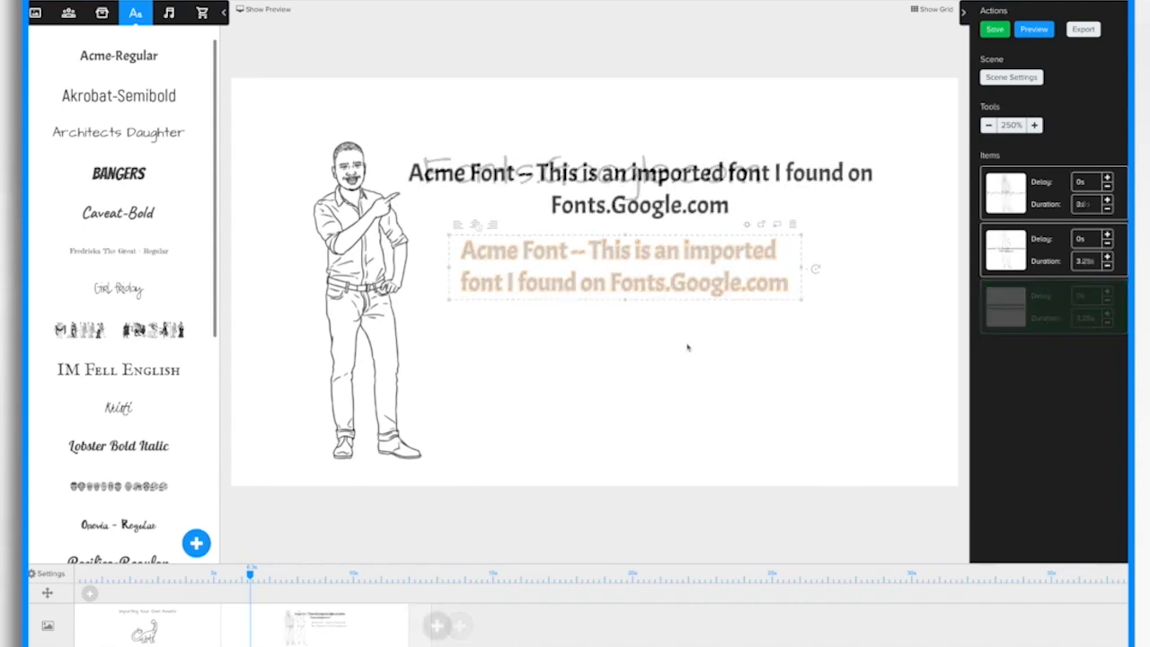